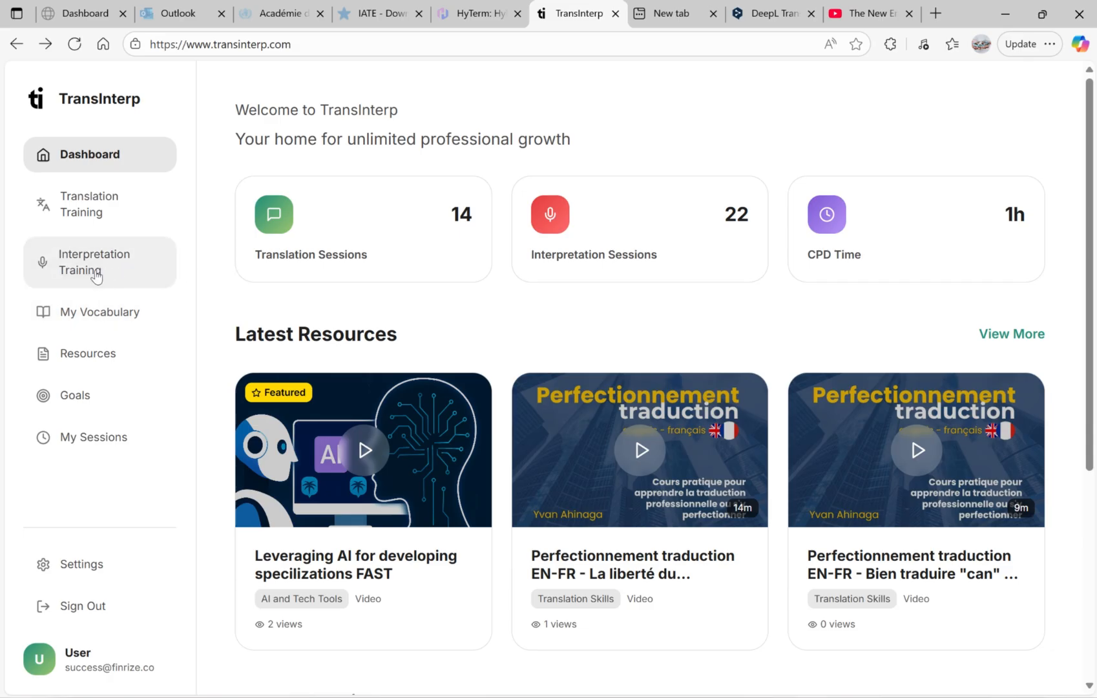
Step: Open the interpretation training, look through its session options and set the video source to Manual URL
{"action": "left_click", "coordinate": [97, 274]}
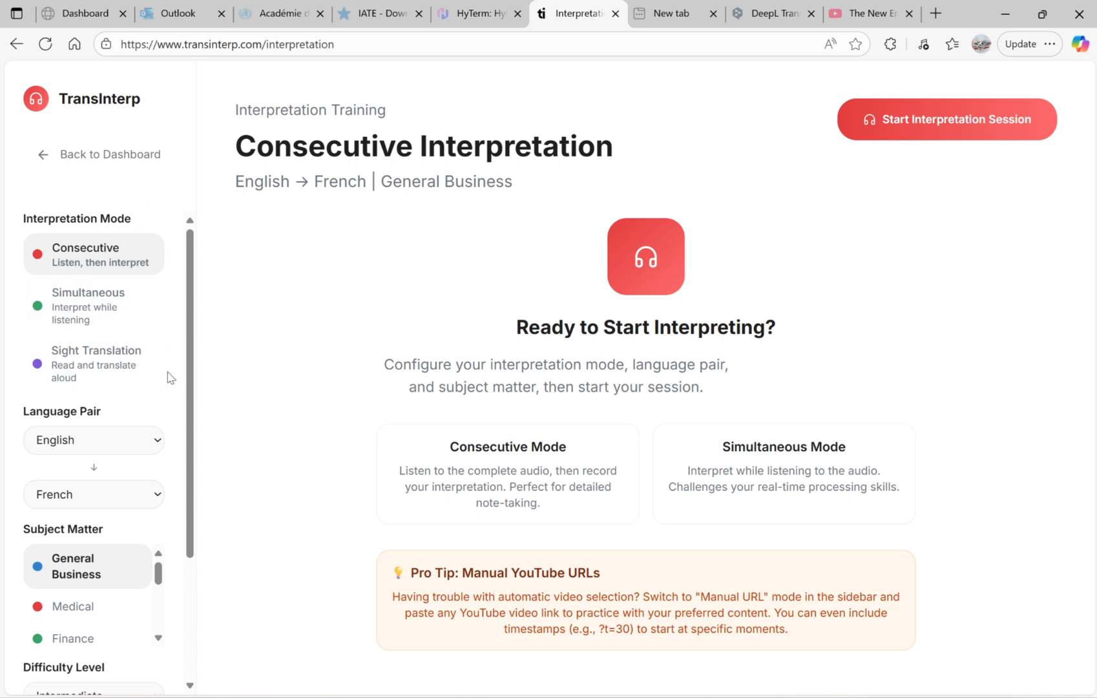
{"action": "scroll", "coordinate": [167, 371], "scroll_direction": "down", "scroll_amount": 2}
{"action": "scroll", "coordinate": [167, 370], "scroll_direction": "up", "scroll_amount": 2}
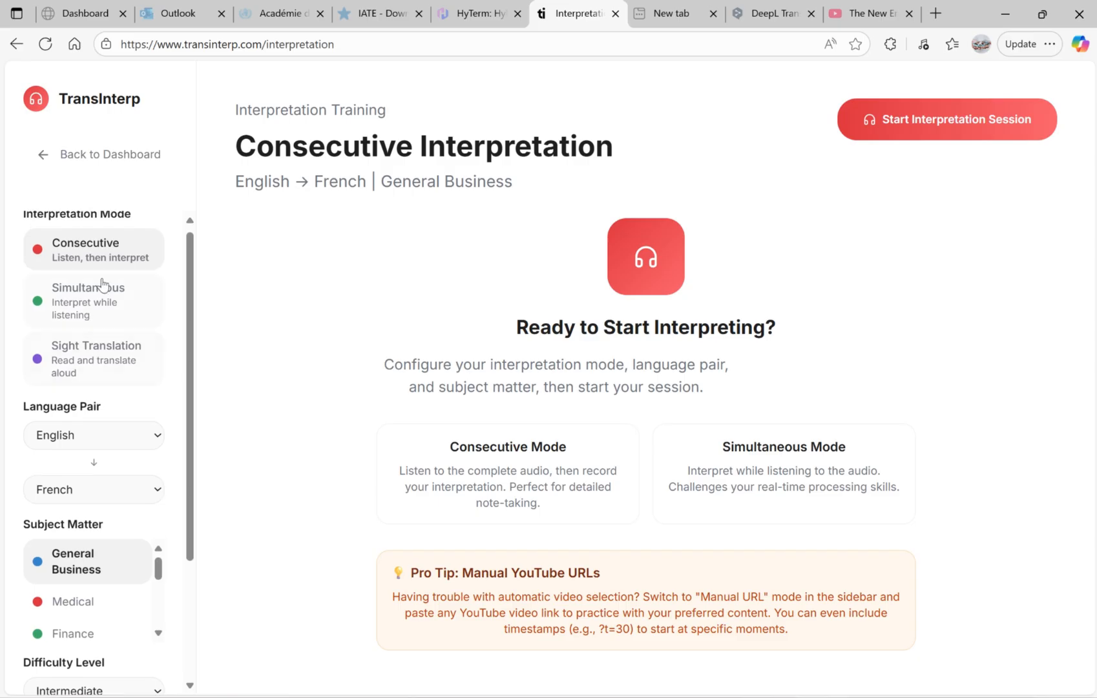
{"action": "scroll", "coordinate": [100, 286], "scroll_direction": "down", "scroll_amount": 2}
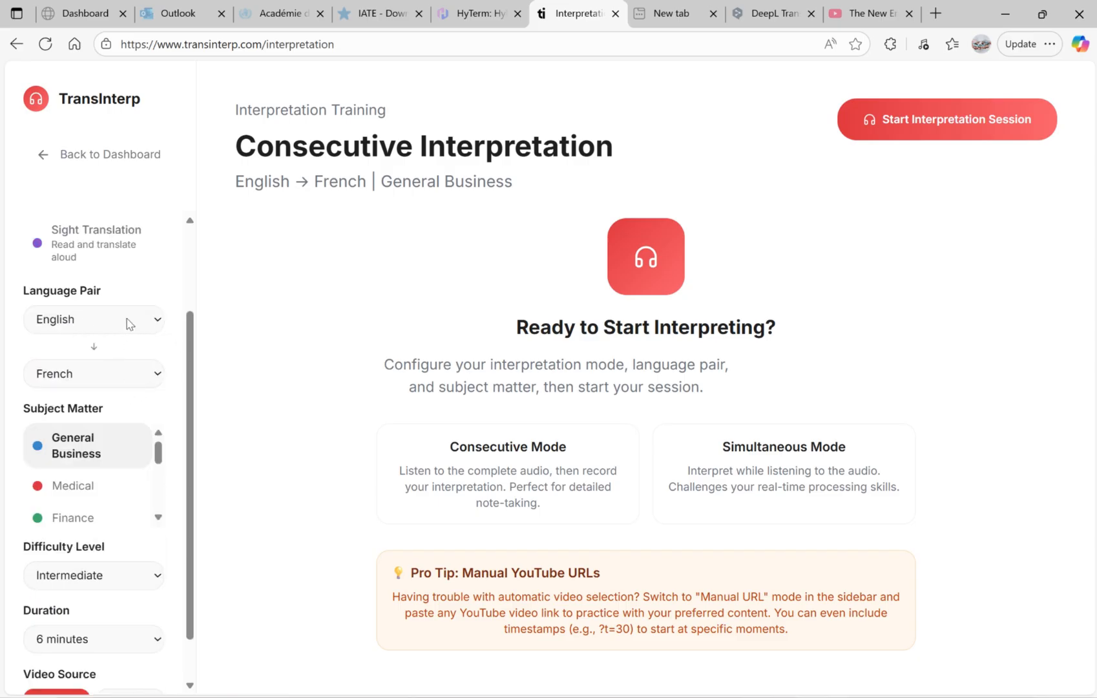
{"action": "scroll", "coordinate": [177, 385], "scroll_direction": "down", "scroll_amount": 1}
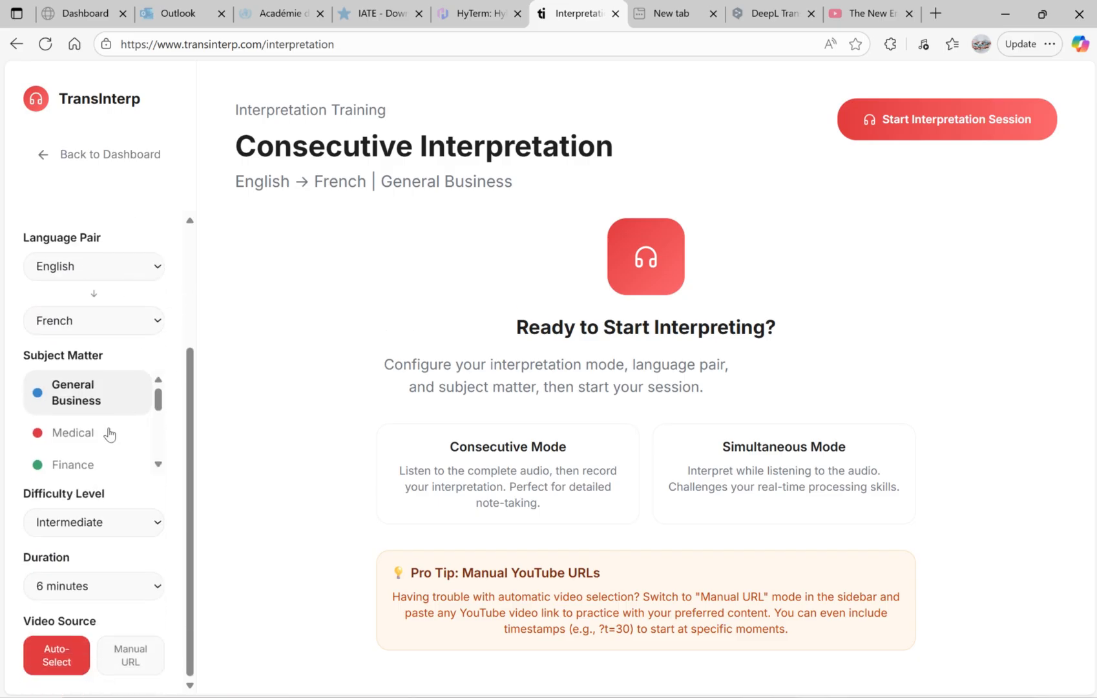
{"action": "scroll", "coordinate": [83, 452], "scroll_direction": "down", "scroll_amount": 3}
{"action": "scroll", "coordinate": [85, 452], "scroll_direction": "down", "scroll_amount": 1}
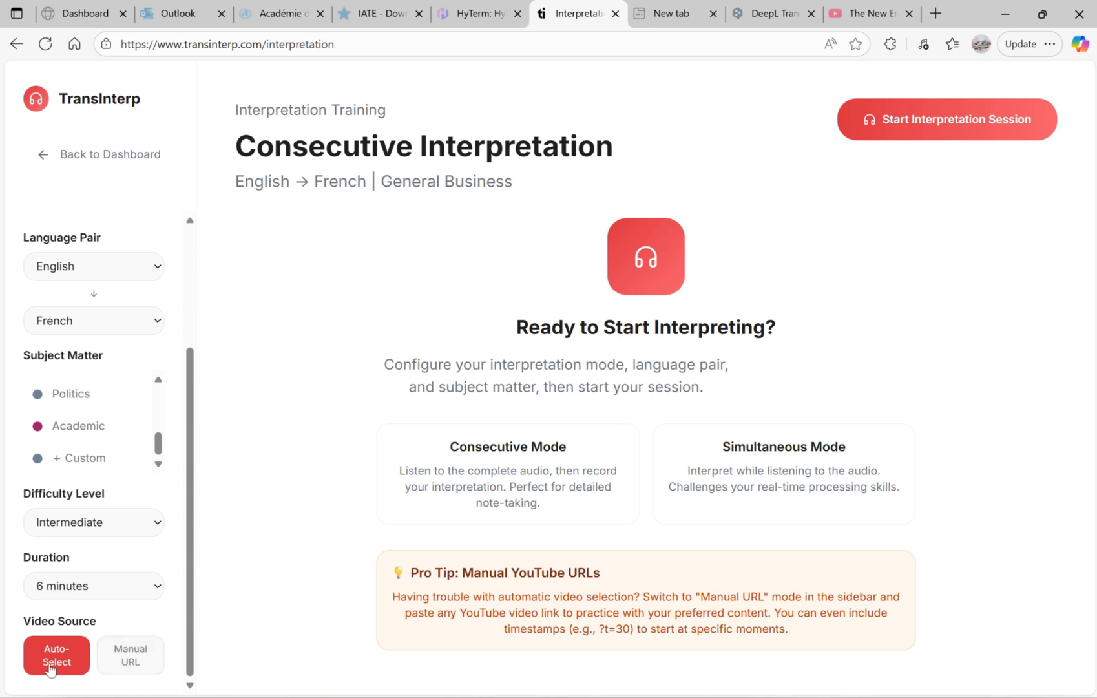
{"action": "left_click", "coordinate": [131, 662]}
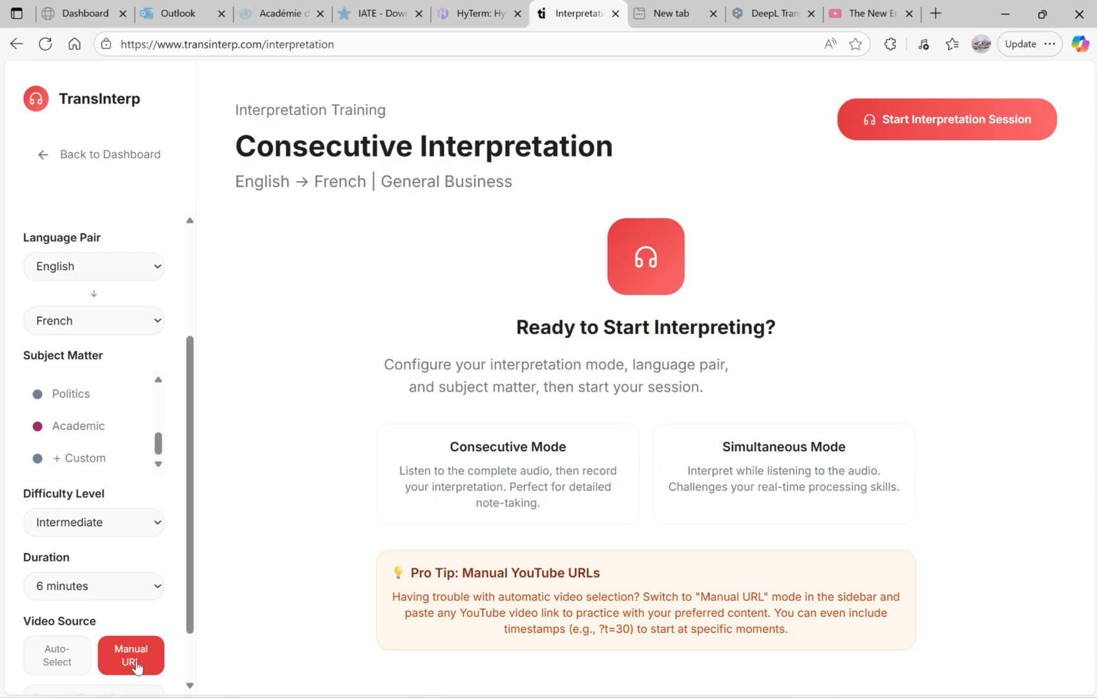
{"action": "scroll", "coordinate": [179, 385], "scroll_direction": "up", "scroll_amount": 3}
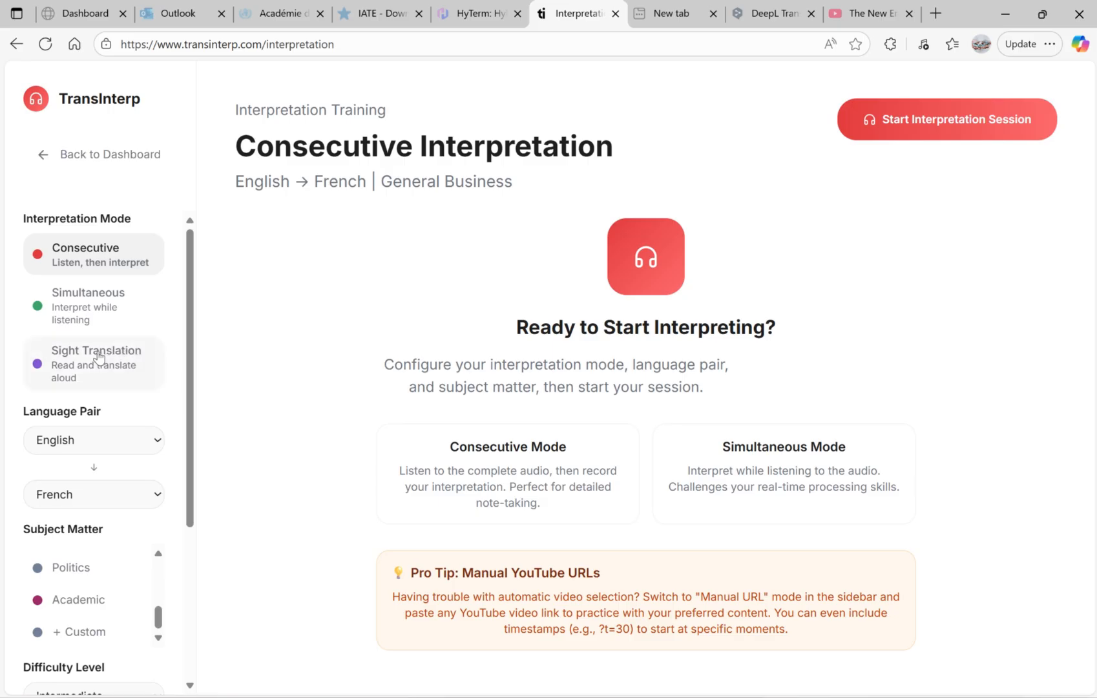
Step: Choose the Sight Translation mode with Environment as subject matter and start the session
{"action": "left_click", "coordinate": [102, 375]}
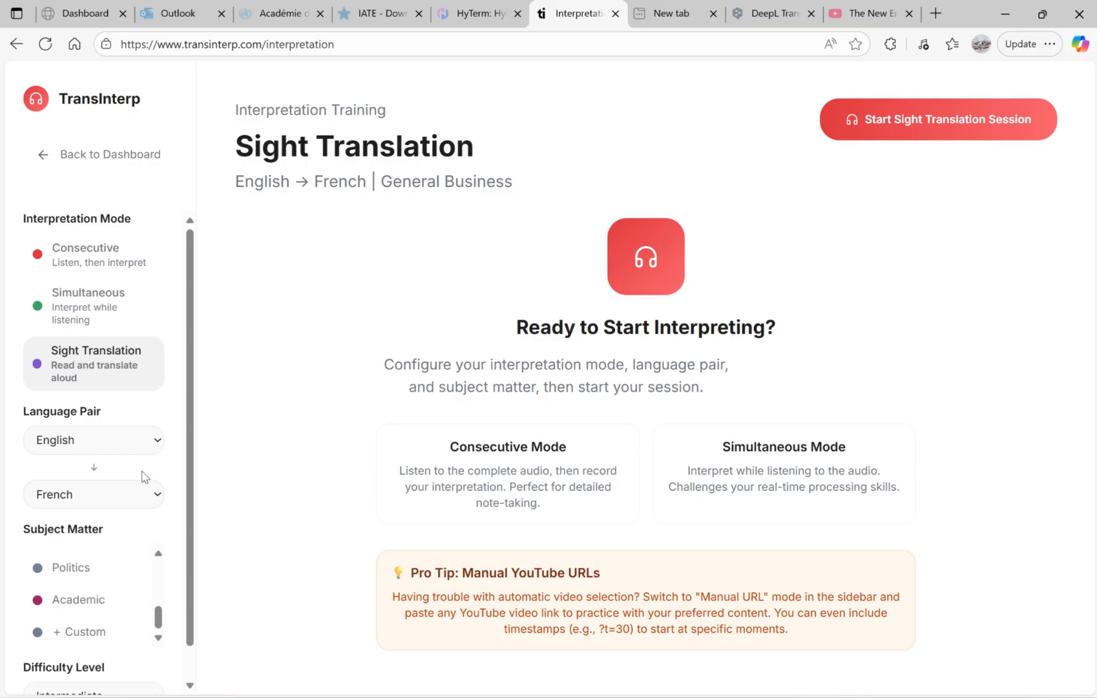
{"action": "scroll", "coordinate": [79, 568], "scroll_direction": "down", "scroll_amount": 1}
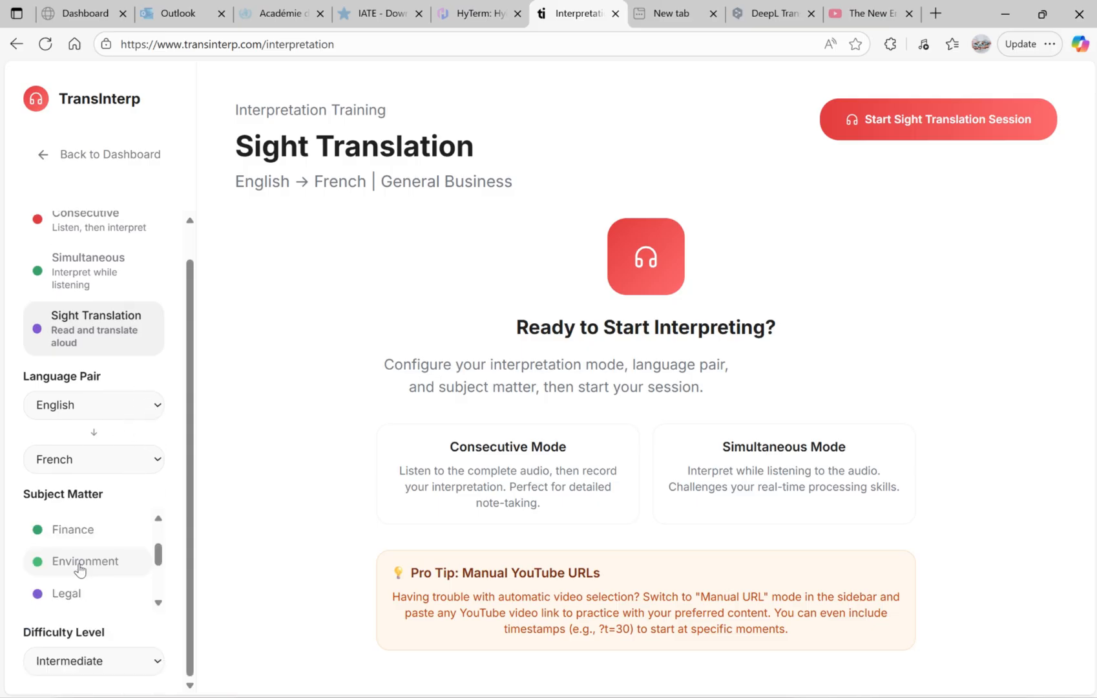
{"action": "left_click", "coordinate": [80, 567]}
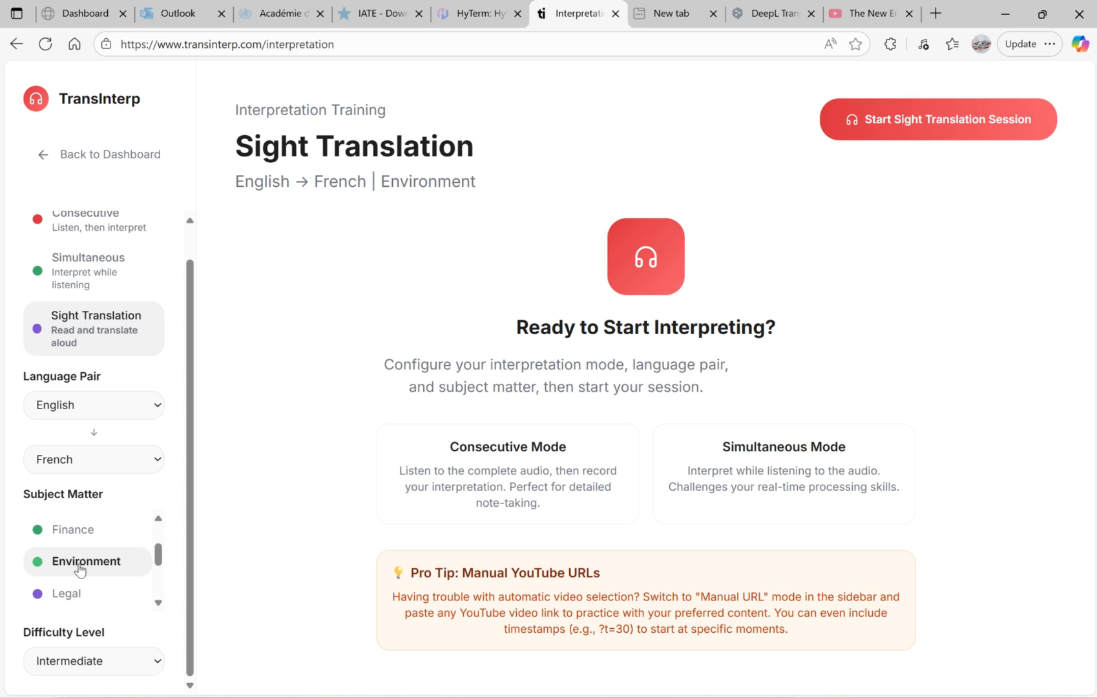
{"action": "left_click", "coordinate": [933, 126]}
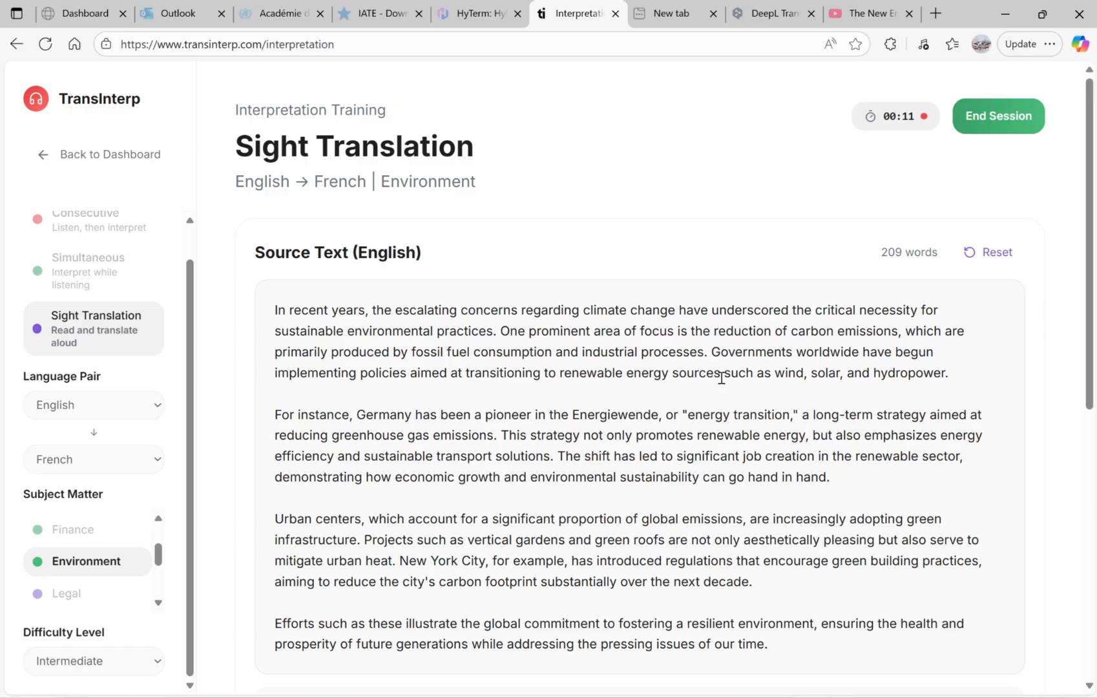
Step: Record the spoken French translation of the English source text and stop the recording
{"action": "scroll", "coordinate": [1036, 441], "scroll_direction": "down", "scroll_amount": 2}
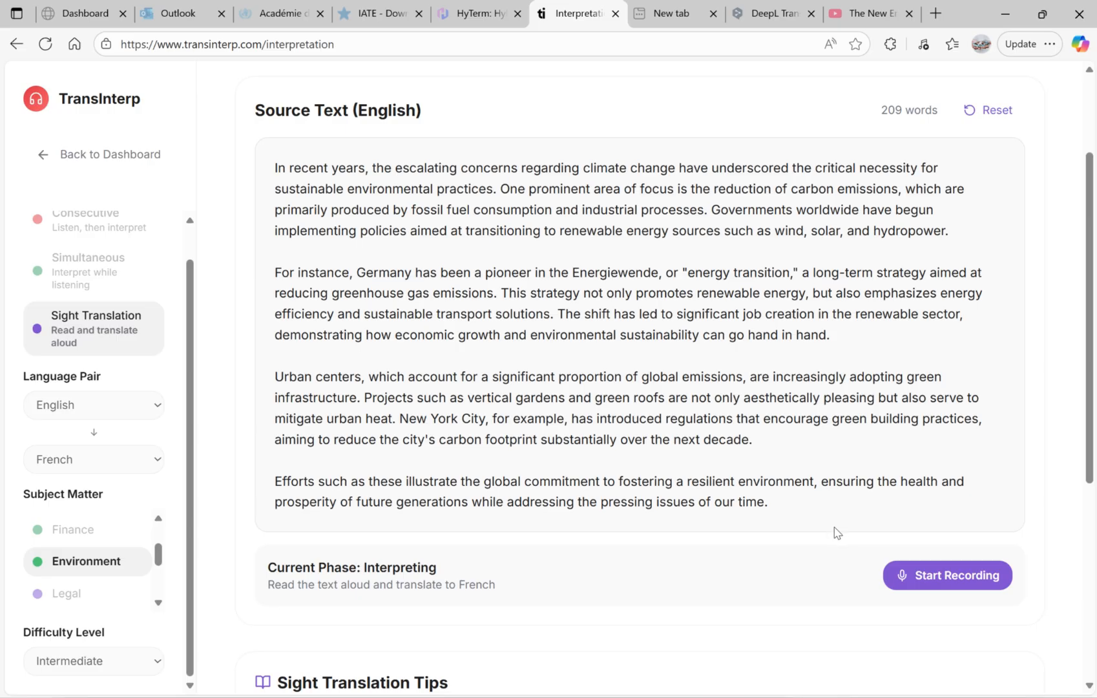
{"action": "left_click", "coordinate": [934, 586]}
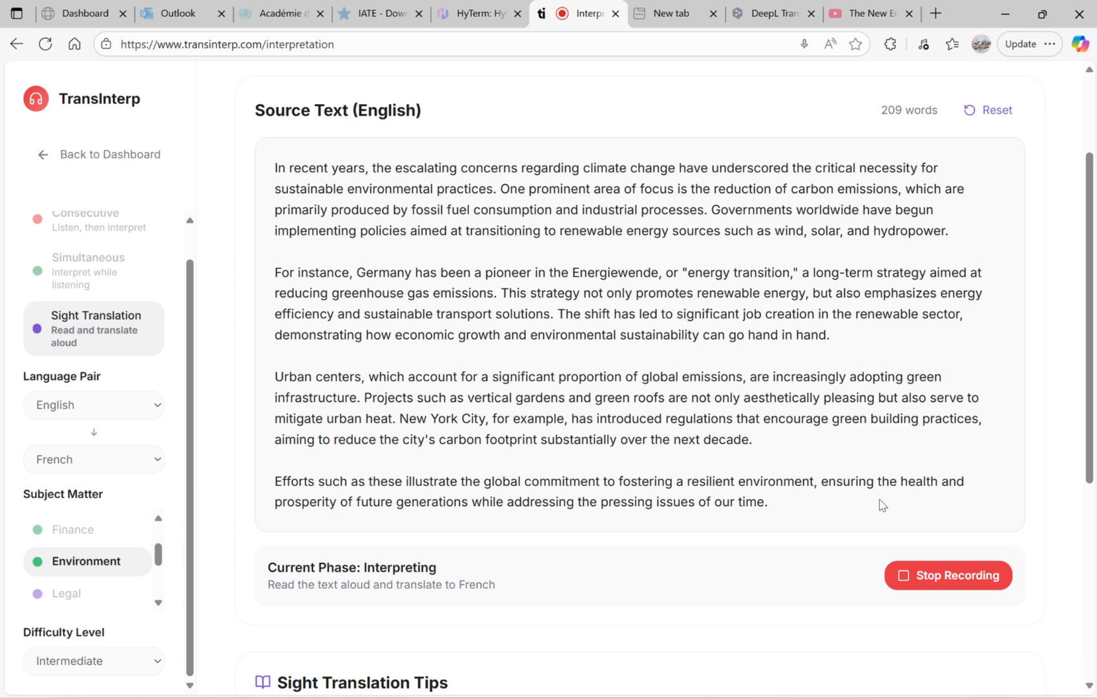
{"action": "left_click", "coordinate": [936, 580]}
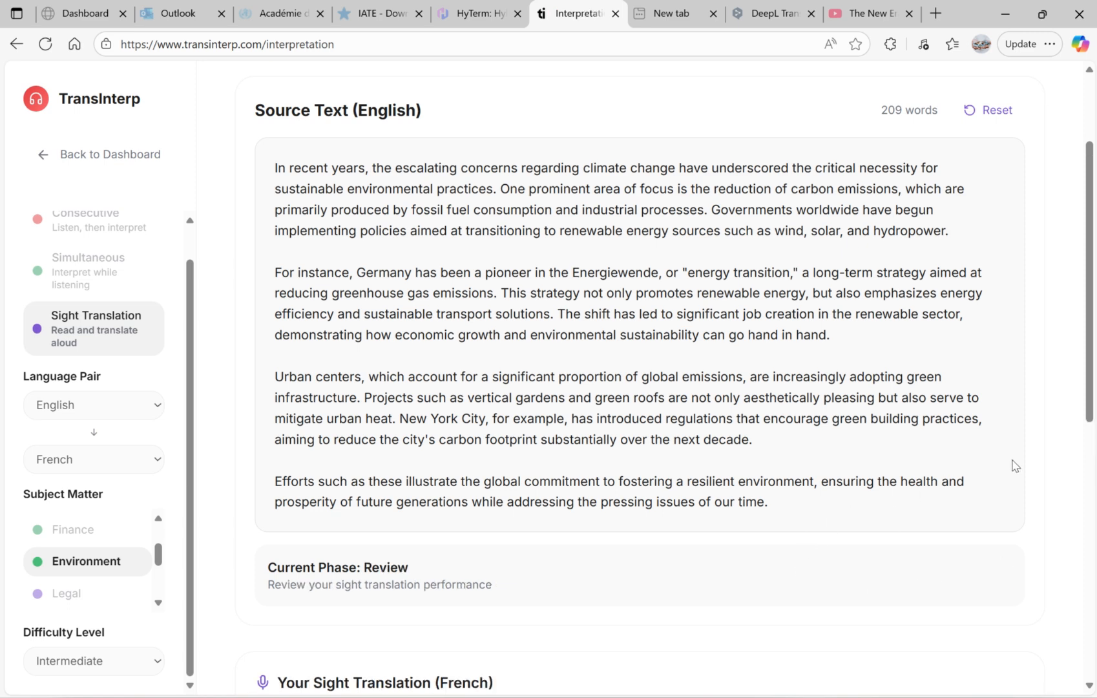
Step: Play back part of the recorded French sight translation with the system volume raised, and pause it
{"action": "scroll", "coordinate": [1044, 445], "scroll_direction": "down", "scroll_amount": 3}
{"action": "scroll", "coordinate": [1047, 449], "scroll_direction": "down", "scroll_amount": 2}
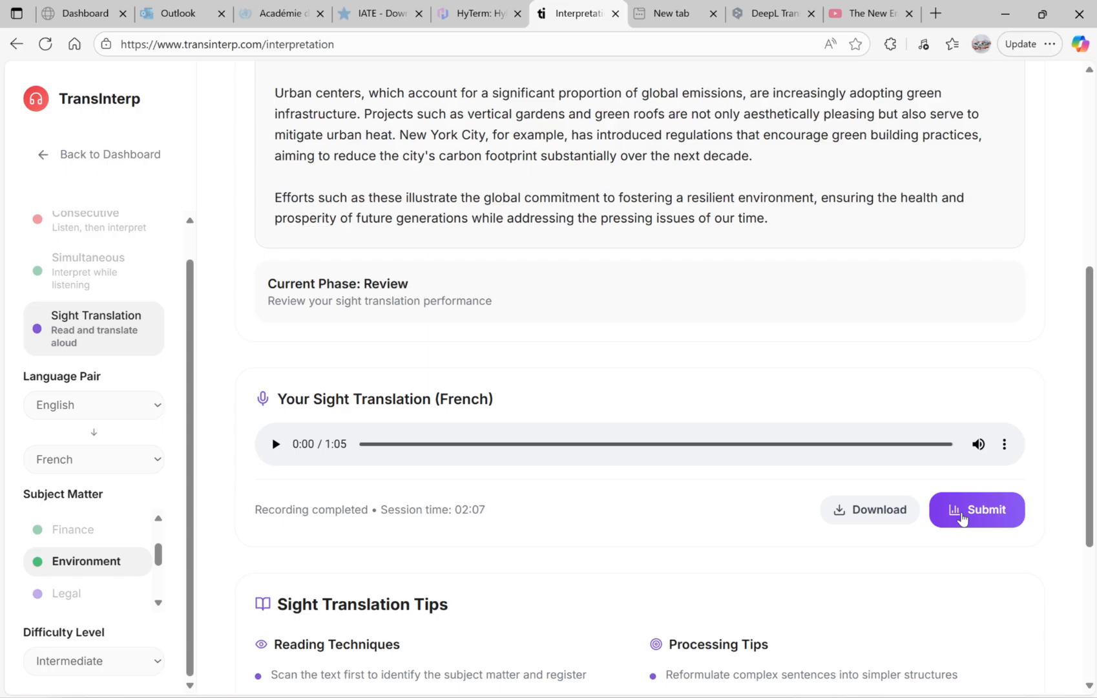
{"action": "left_click", "coordinate": [276, 452]}
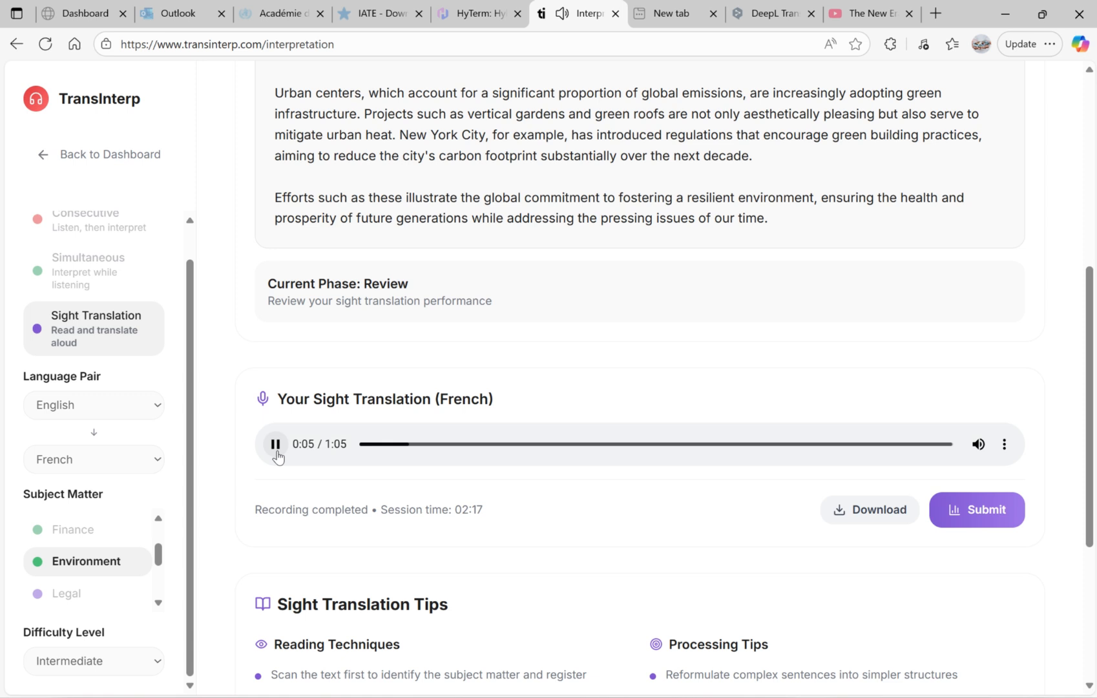
{"action": "key", "text": "XF86AudioRaiseVolume"}
{"action": "key", "text": "XF86AudioRaiseVolume"}
{"action": "key", "text": "XF86AudioRaiseVolume"}
{"action": "key", "text": "XF86AudioRaiseVolume"}
{"action": "left_click", "coordinate": [274, 445]}
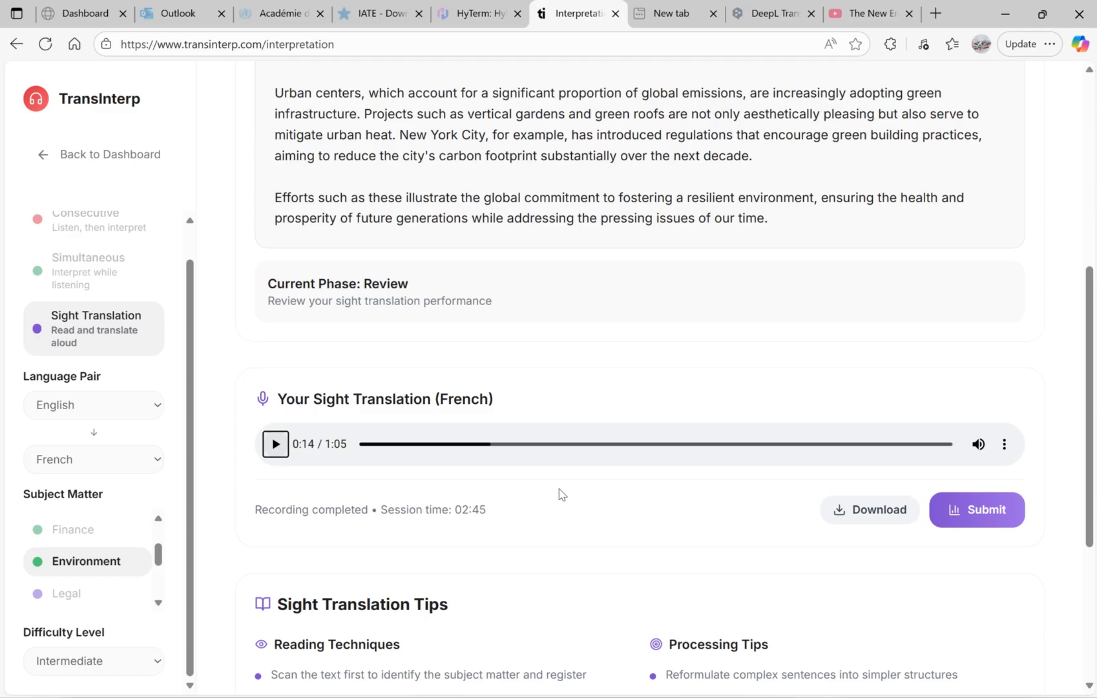
Step: Look over the sight translation tips below the recording and end the session
{"action": "scroll", "coordinate": [559, 488], "scroll_direction": "down", "scroll_amount": 5}
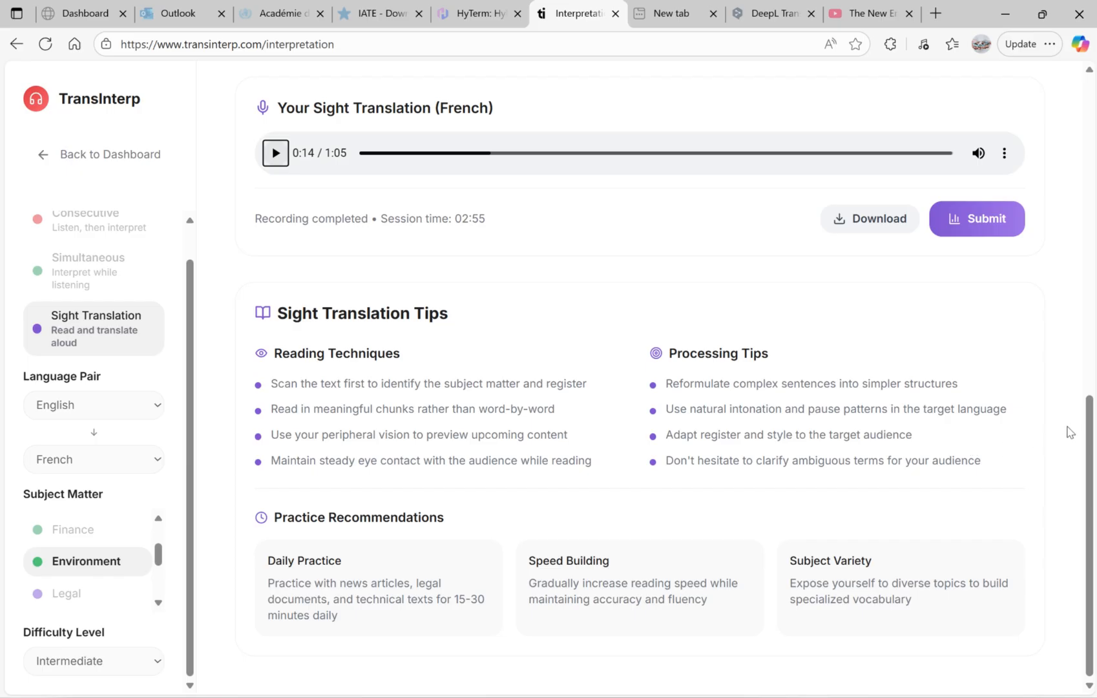
{"action": "scroll", "coordinate": [1070, 431], "scroll_direction": "up", "scroll_amount": 1}
{"action": "scroll", "coordinate": [1070, 431], "scroll_direction": "up", "scroll_amount": 3}
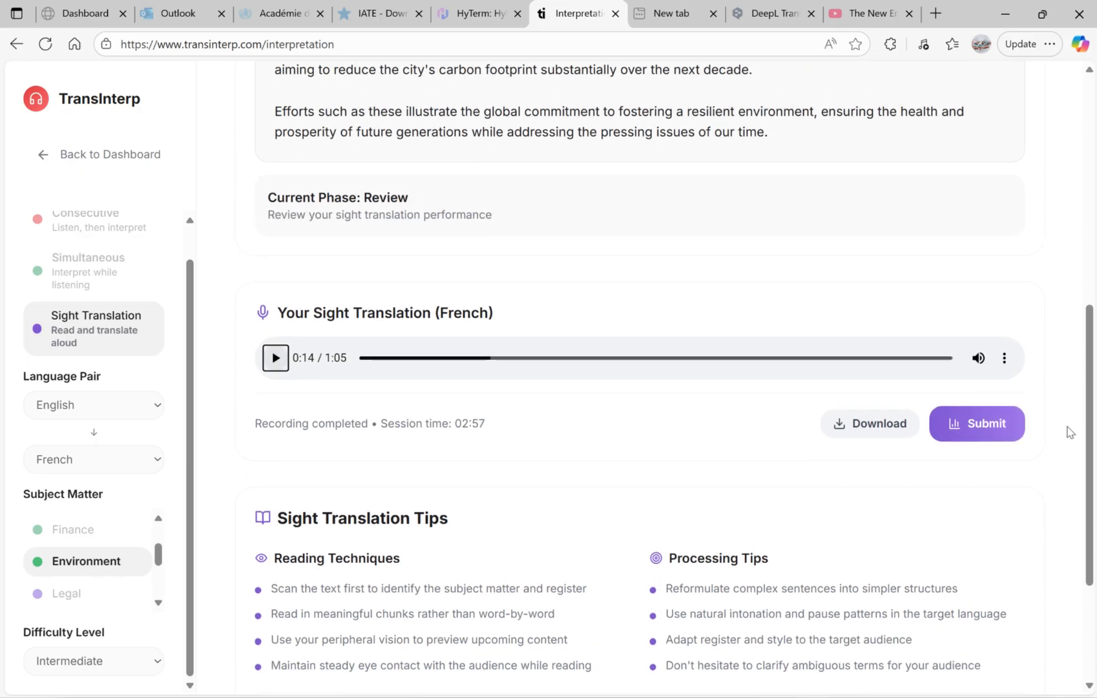
{"action": "left_click", "coordinate": [959, 427]}
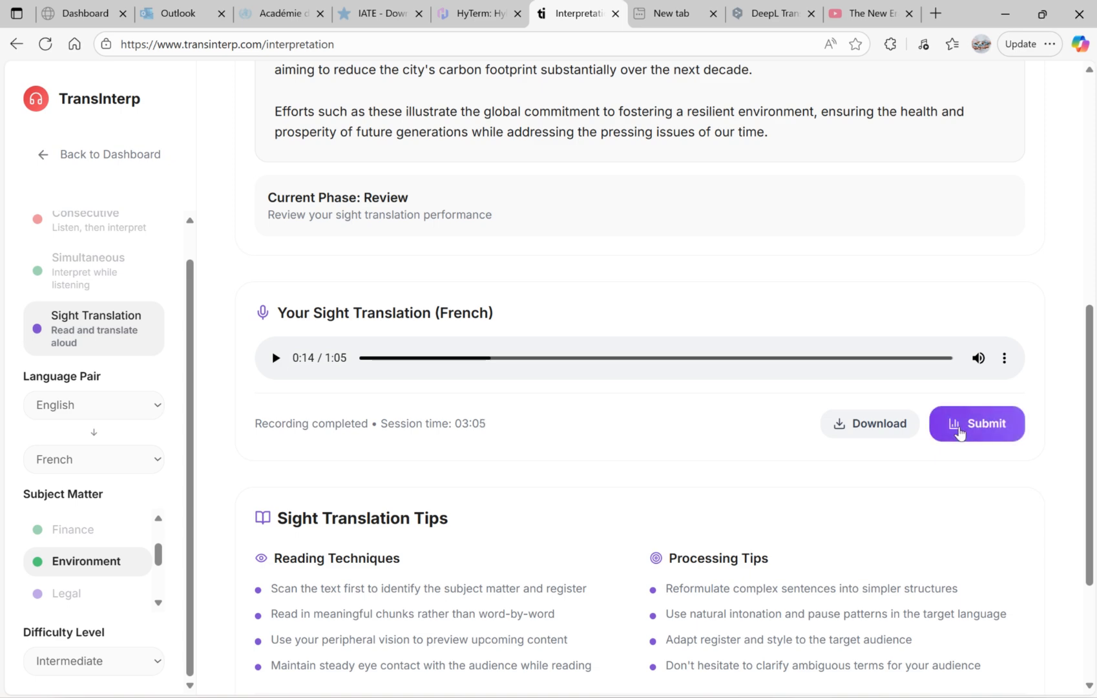
{"action": "scroll", "coordinate": [1040, 261], "scroll_direction": "up", "scroll_amount": 8}
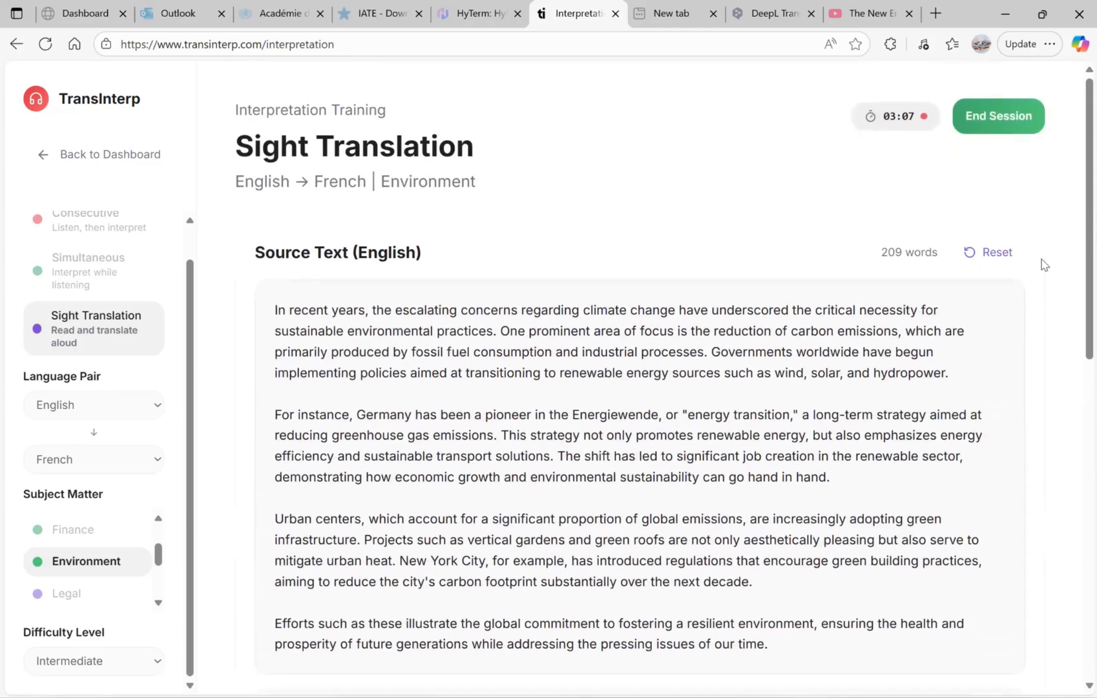
{"action": "left_click", "coordinate": [989, 124]}
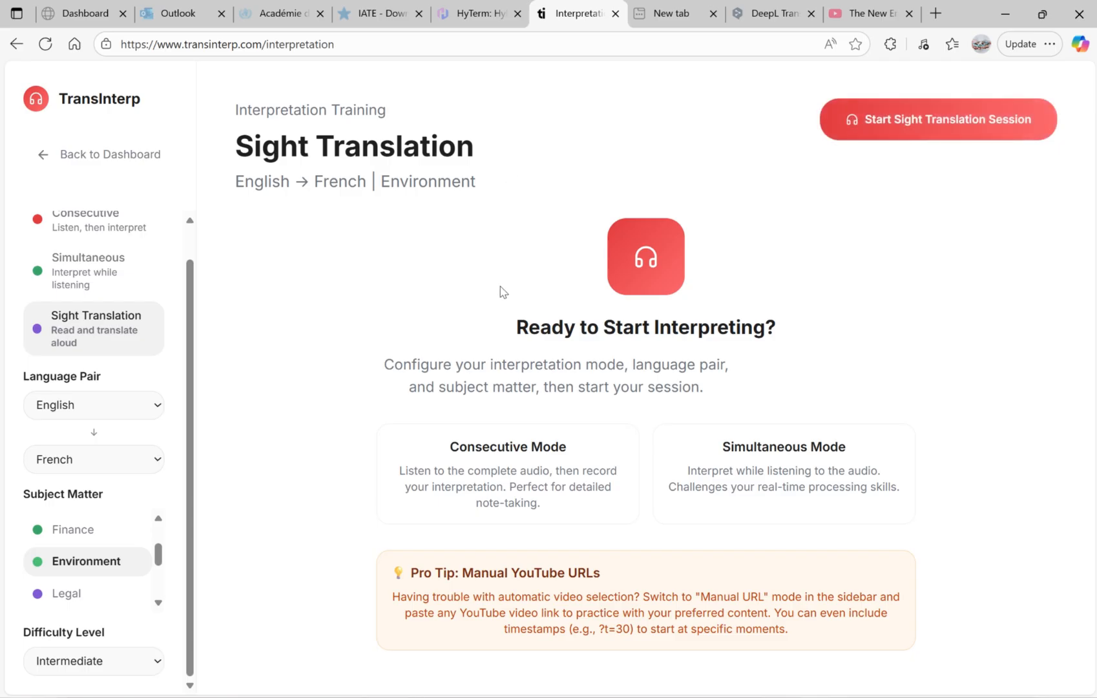
Step: Switch the interpretation mode to Simultaneous and set its video source to Manual URL
{"action": "scroll", "coordinate": [79, 373], "scroll_direction": "up", "scroll_amount": 1}
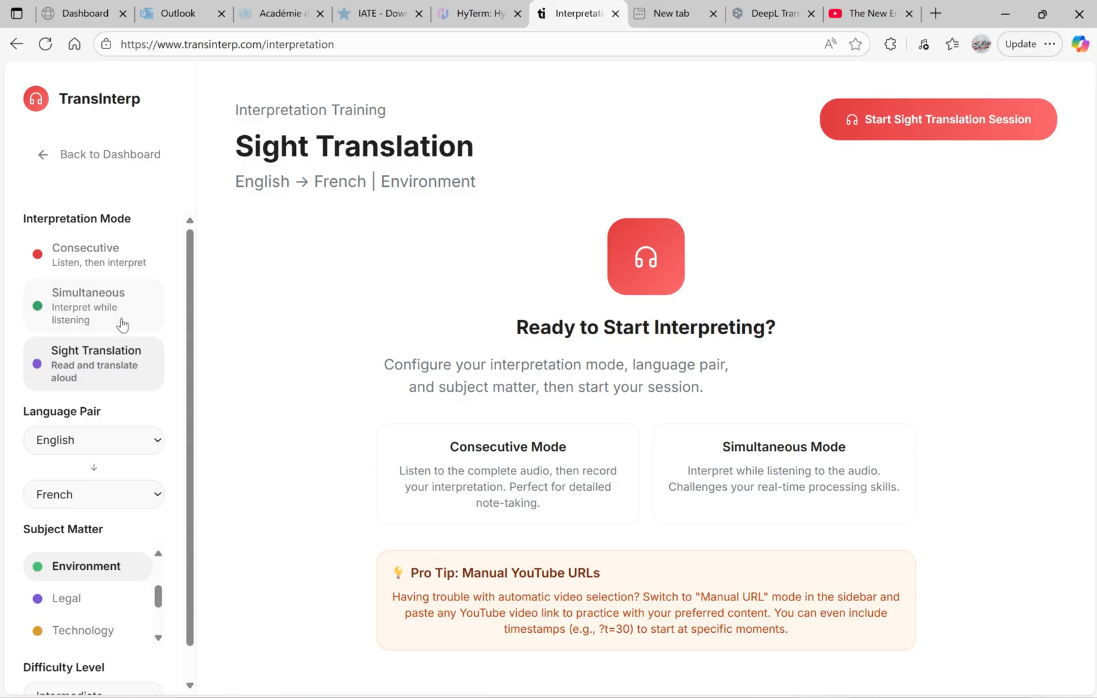
{"action": "left_click", "coordinate": [90, 316]}
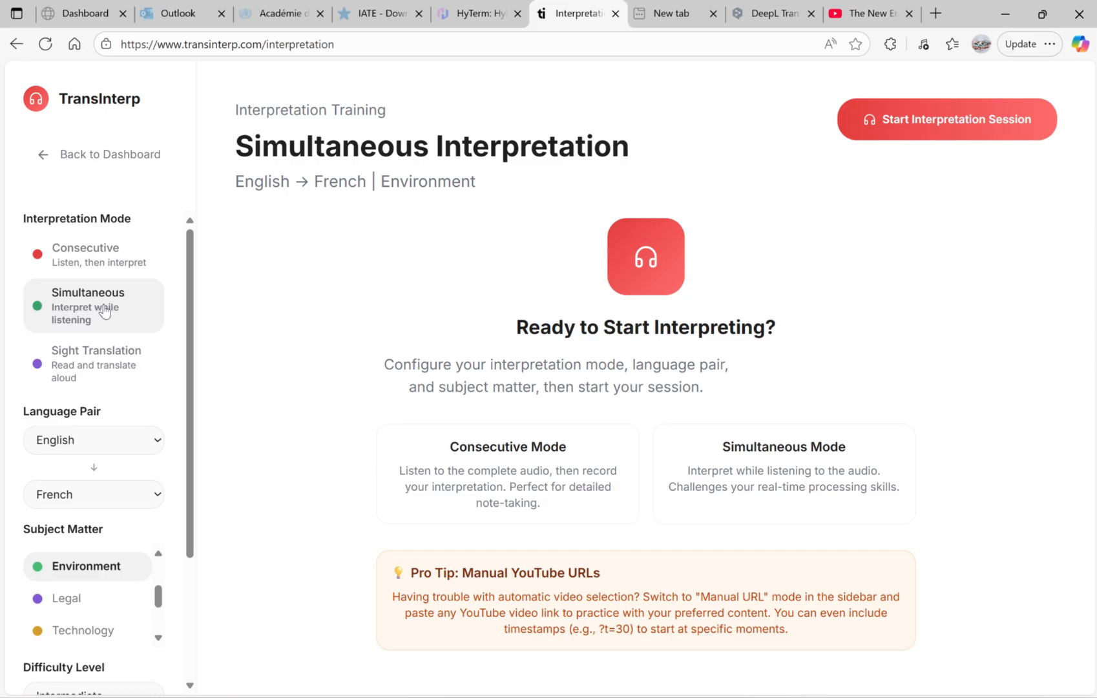
{"action": "scroll", "coordinate": [167, 346], "scroll_direction": "down", "scroll_amount": 2}
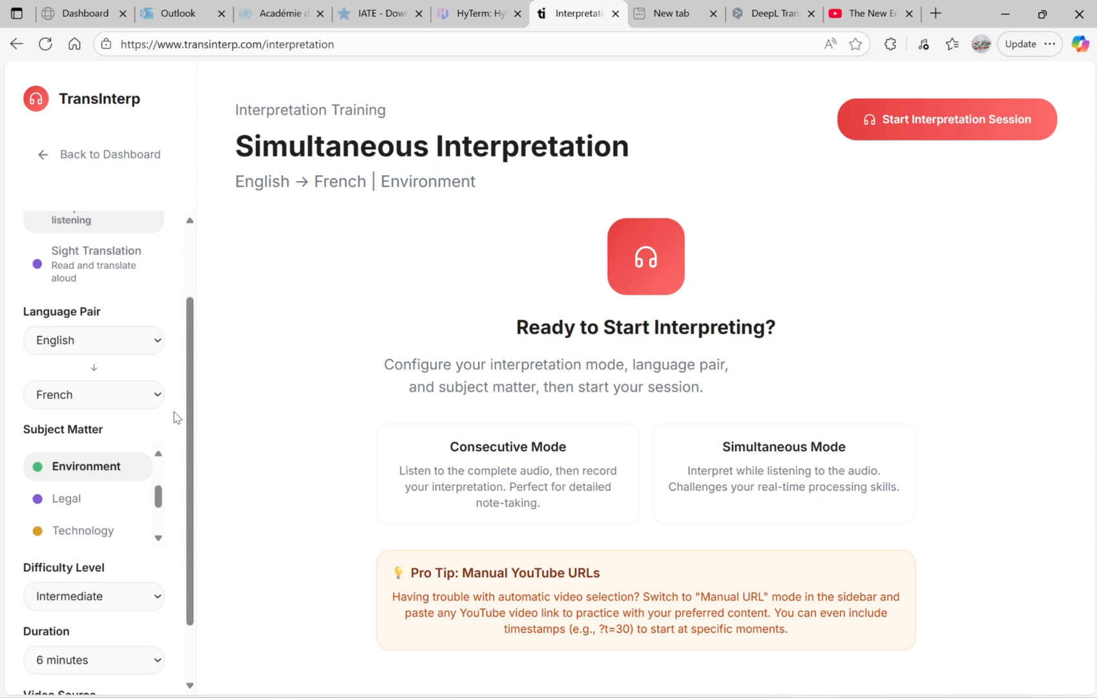
{"action": "scroll", "coordinate": [179, 425], "scroll_direction": "down", "scroll_amount": 1}
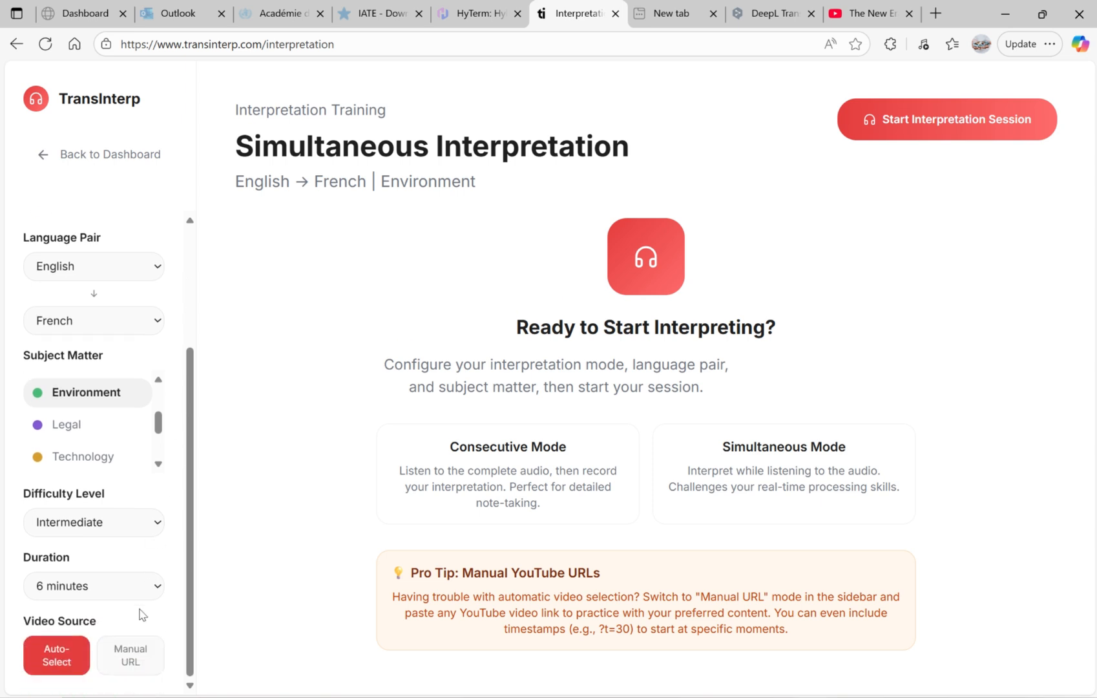
{"action": "left_click", "coordinate": [131, 664]}
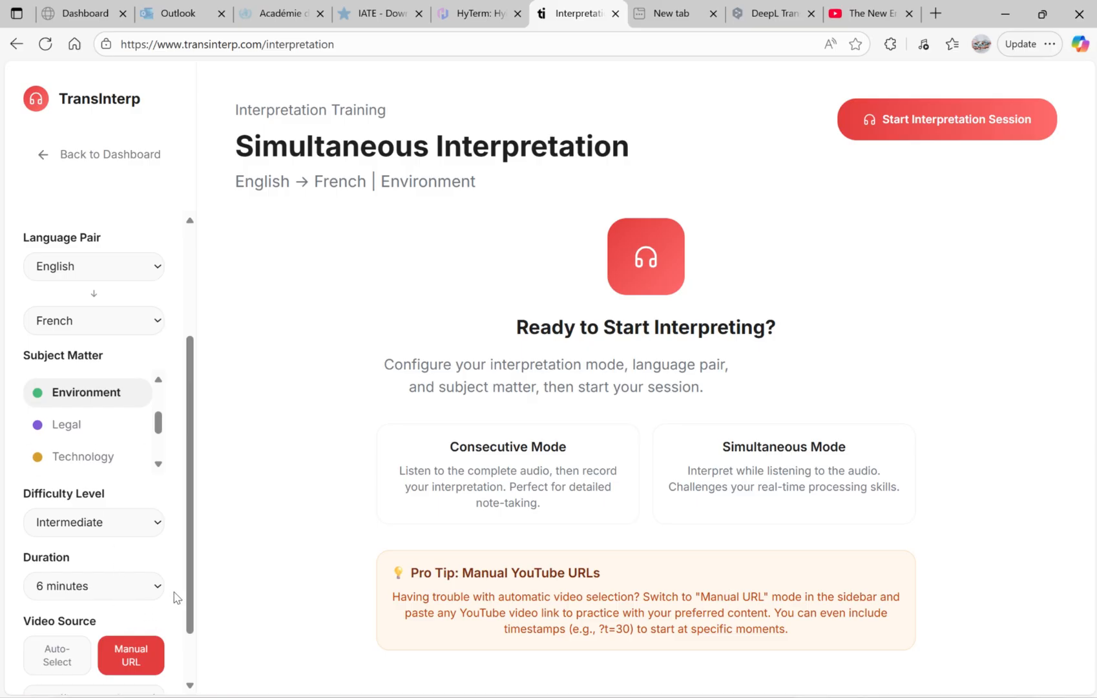
{"action": "scroll", "coordinate": [178, 597], "scroll_direction": "down", "scroll_amount": 1}
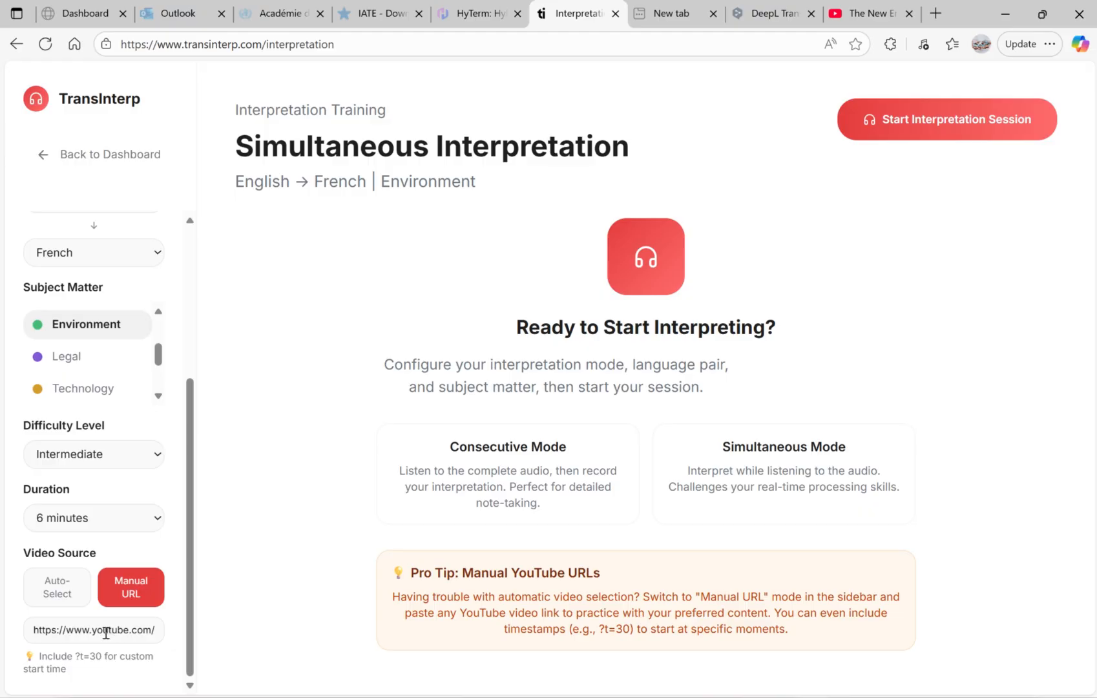
Step: Copy the YouTube address of "The New Era of Environmental Science" talk and use it as the manual video URL
{"action": "left_click", "coordinate": [866, 14]}
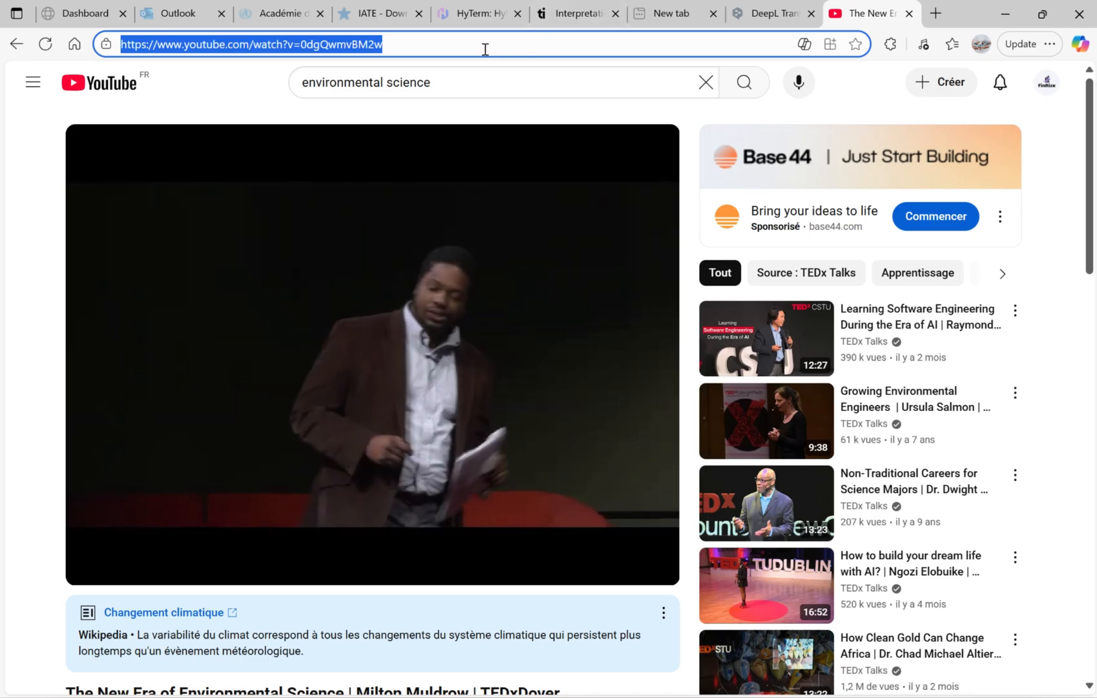
{"action": "left_click", "coordinate": [567, 19]}
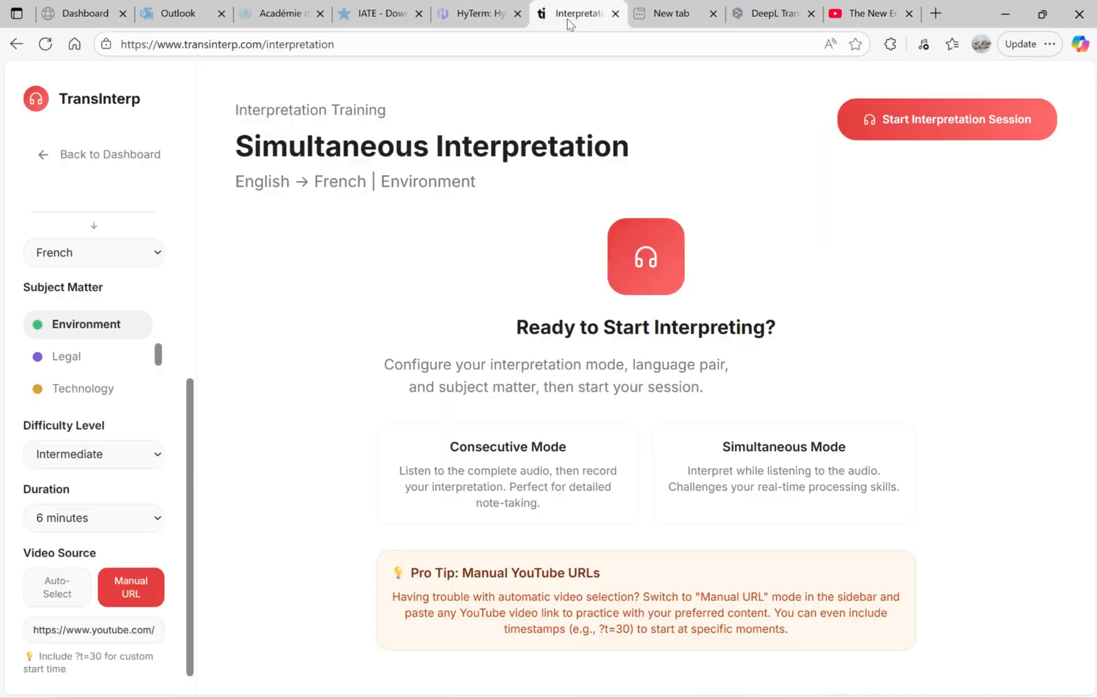
{"action": "left_click", "coordinate": [89, 630]}
{"action": "key", "text": "ctrl+a"}
{"action": "left_click", "coordinate": [89, 630]}
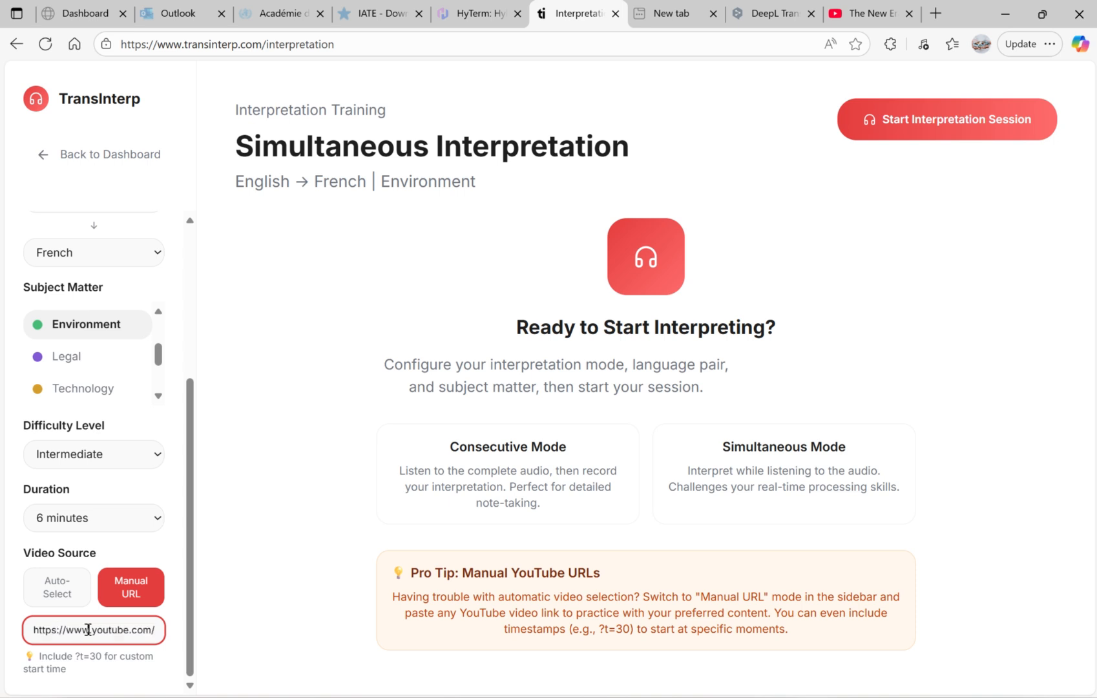
Step: Start the simultaneous interpretation session, play the TEDxDover source video and begin recording the interpretation
{"action": "left_click", "coordinate": [941, 129]}
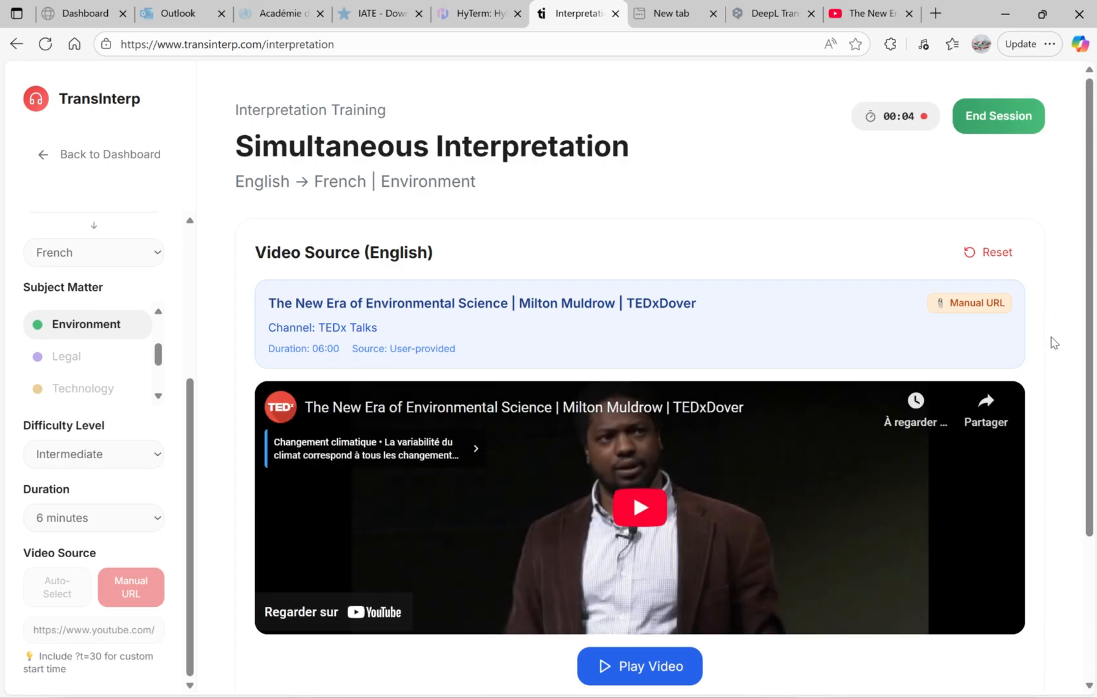
{"action": "scroll", "coordinate": [1051, 338], "scroll_direction": "down", "scroll_amount": 1}
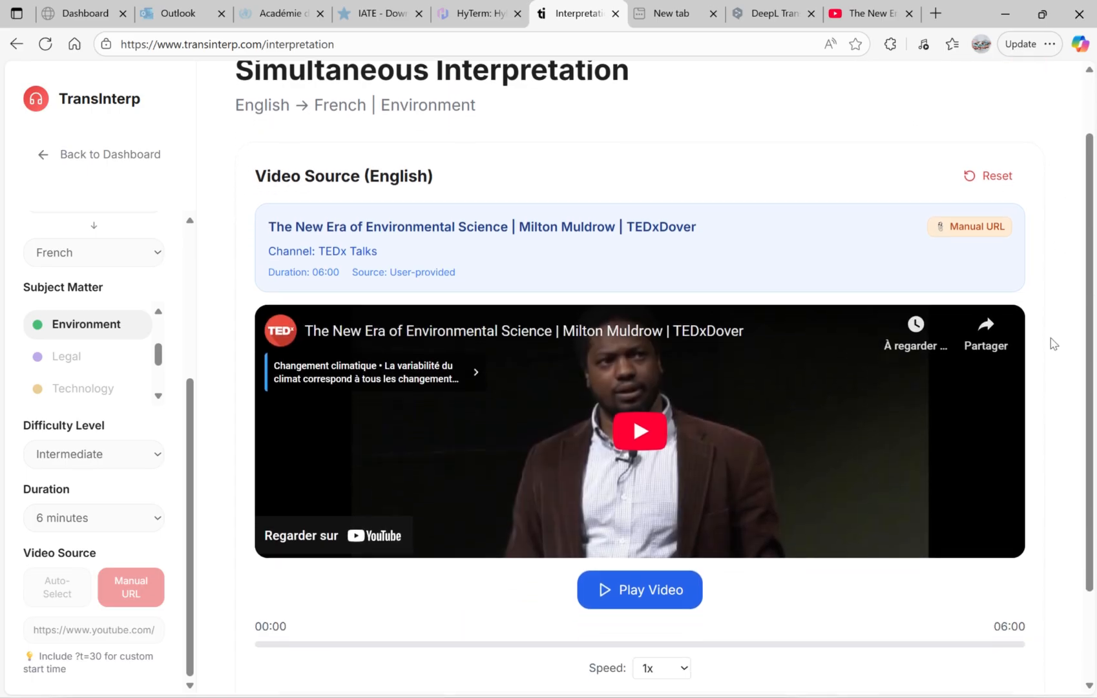
{"action": "scroll", "coordinate": [1050, 338], "scroll_direction": "down", "scroll_amount": 2}
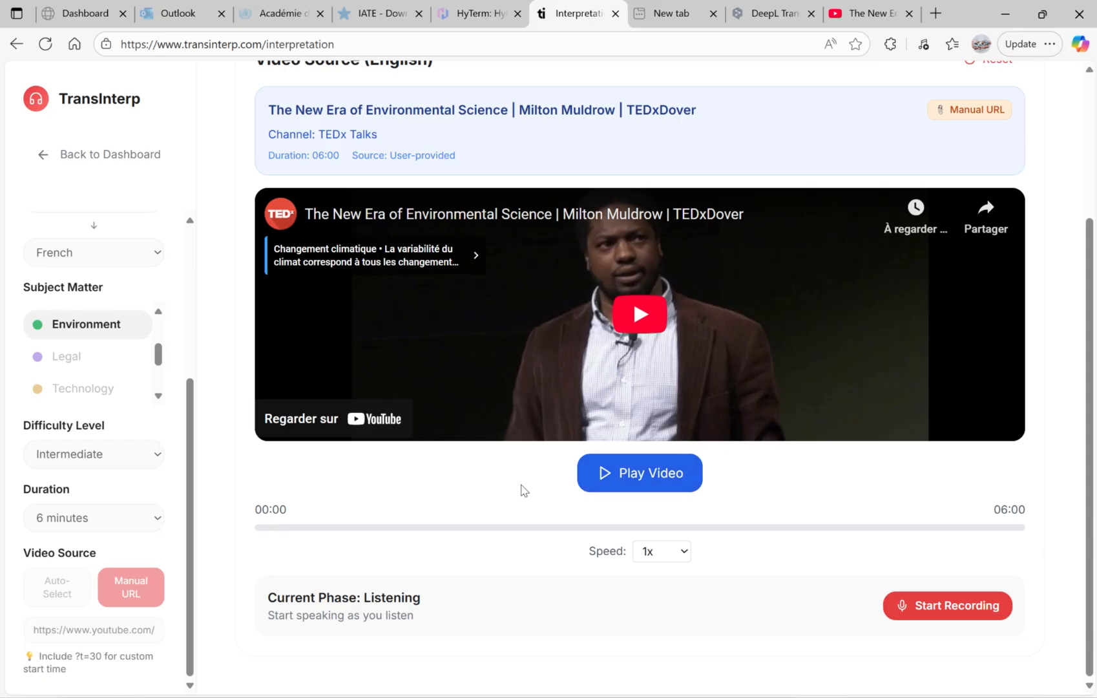
{"action": "left_click", "coordinate": [606, 481]}
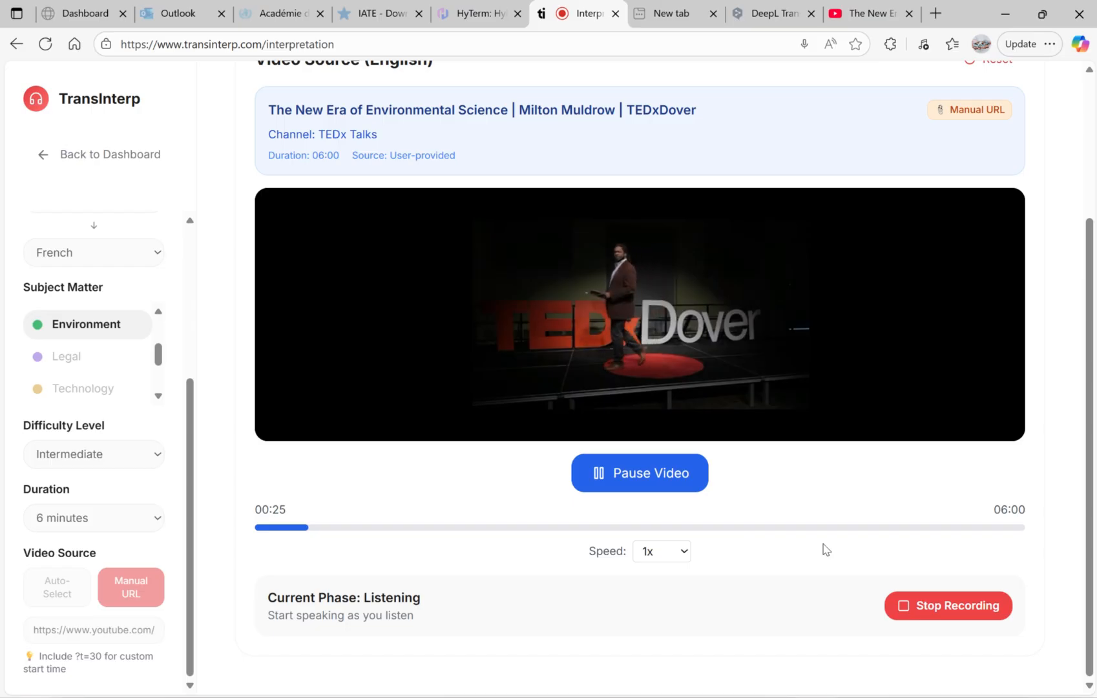
Step: Pause the TEDxDover source video and stop recording the interpretation
{"action": "left_click", "coordinate": [595, 480]}
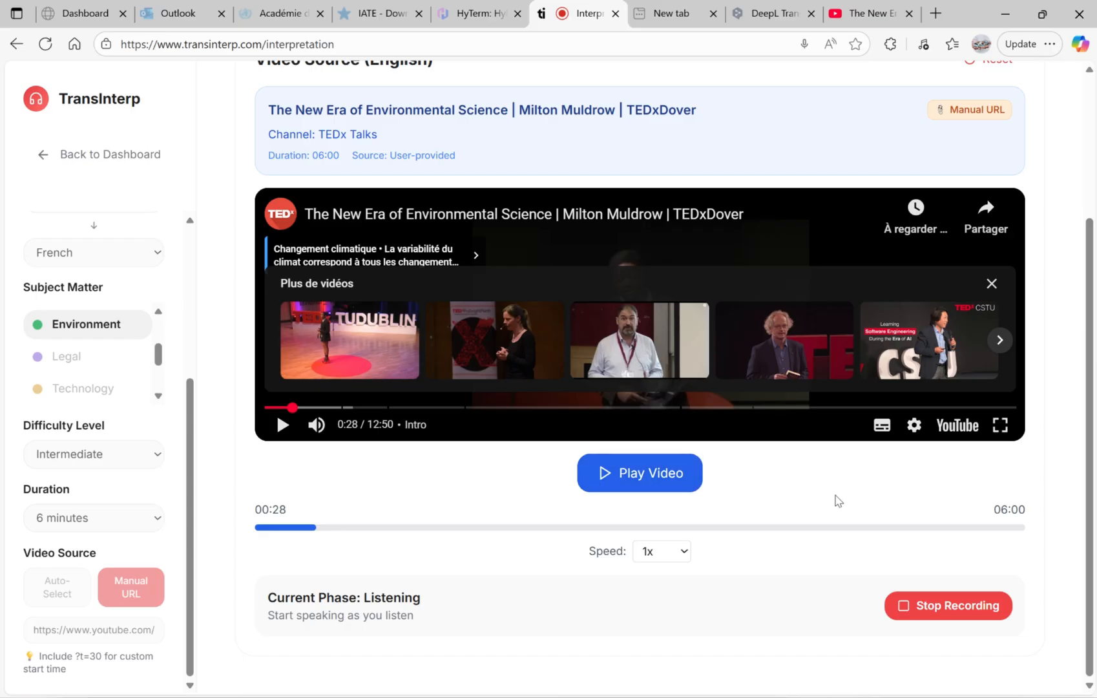
{"action": "left_click", "coordinate": [926, 611]}
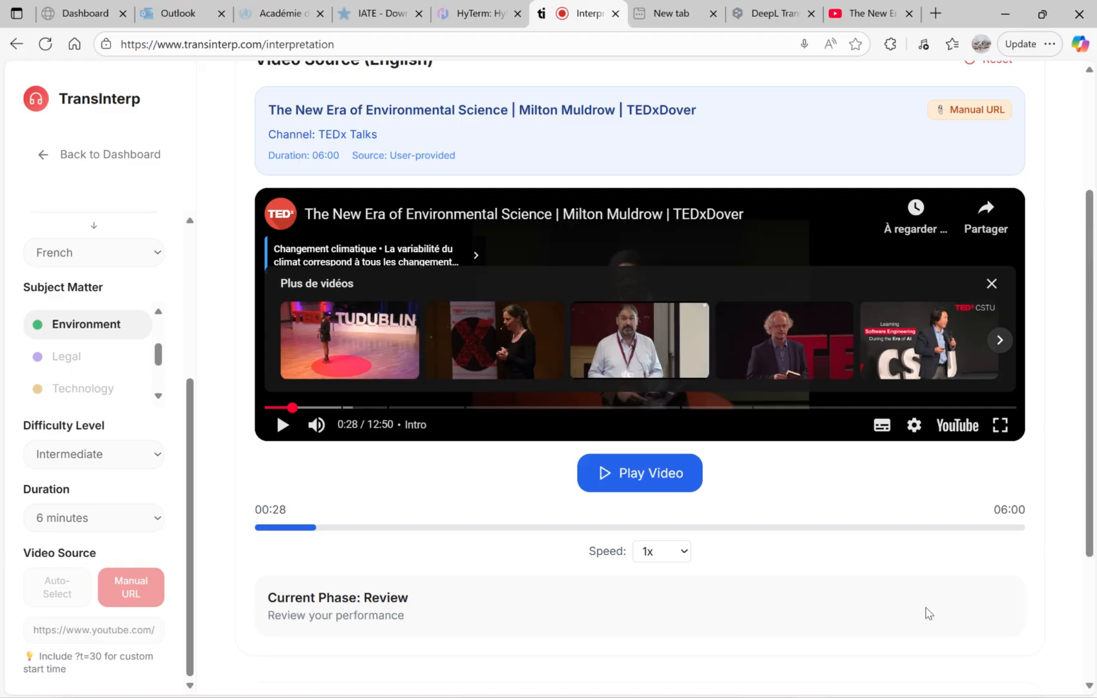
Step: Play back the opening seconds of the recorded French interpretation and submit the recording
{"action": "scroll", "coordinate": [926, 611], "scroll_direction": "down", "scroll_amount": 3}
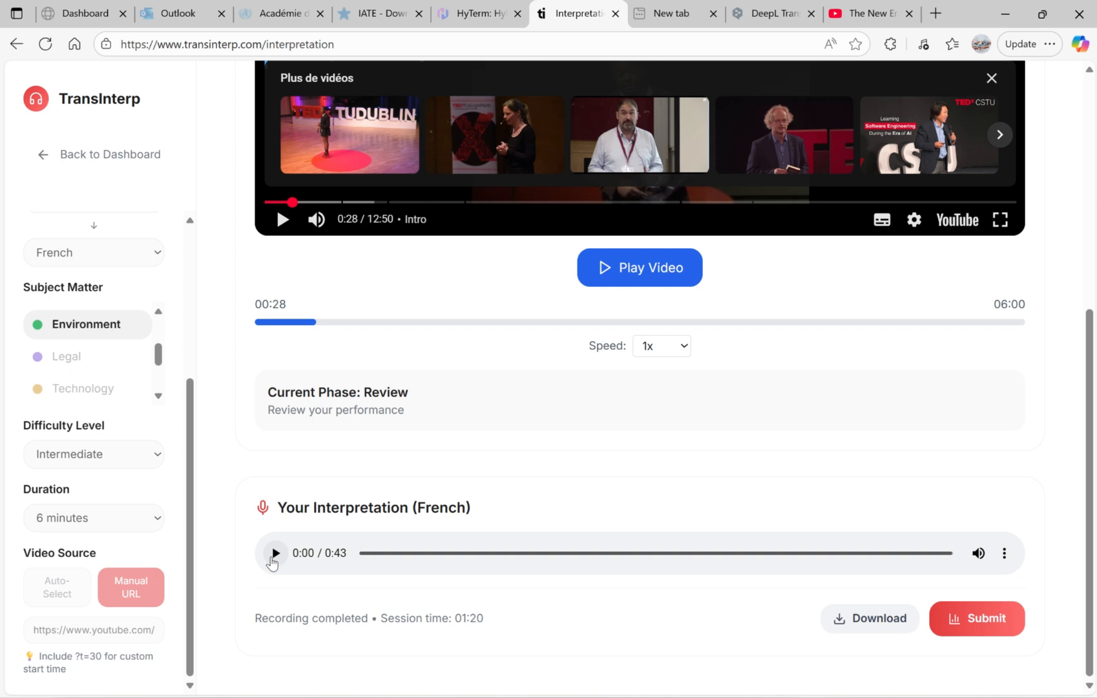
{"action": "left_click", "coordinate": [274, 553]}
{"action": "left_click", "coordinate": [271, 557]}
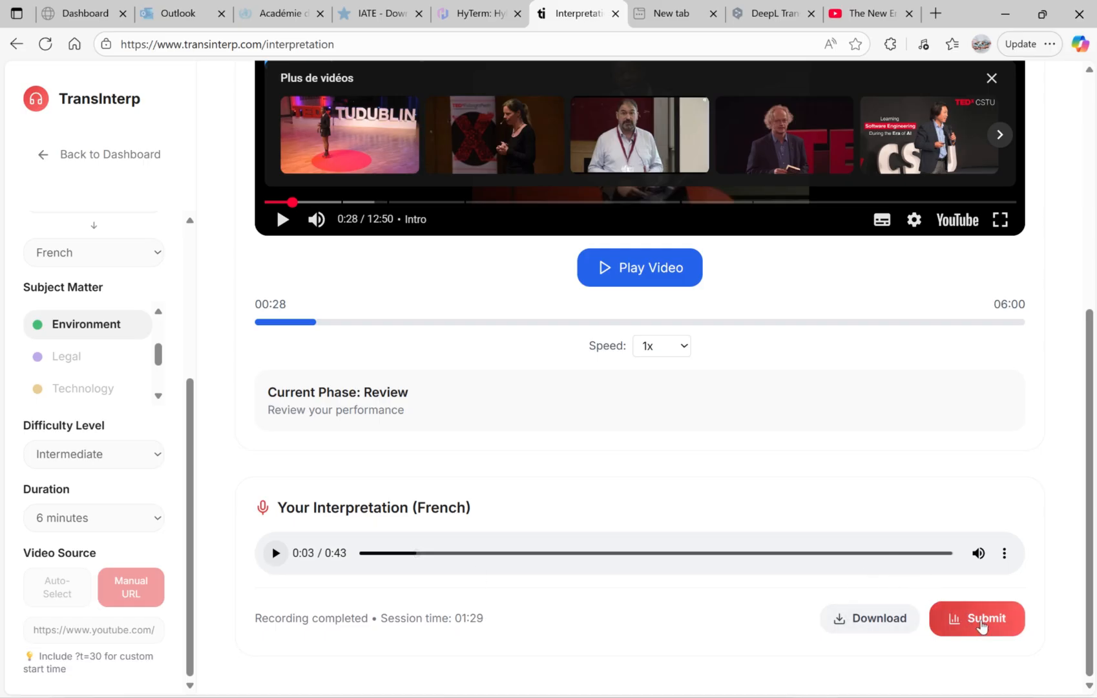
{"action": "left_click", "coordinate": [983, 621]}
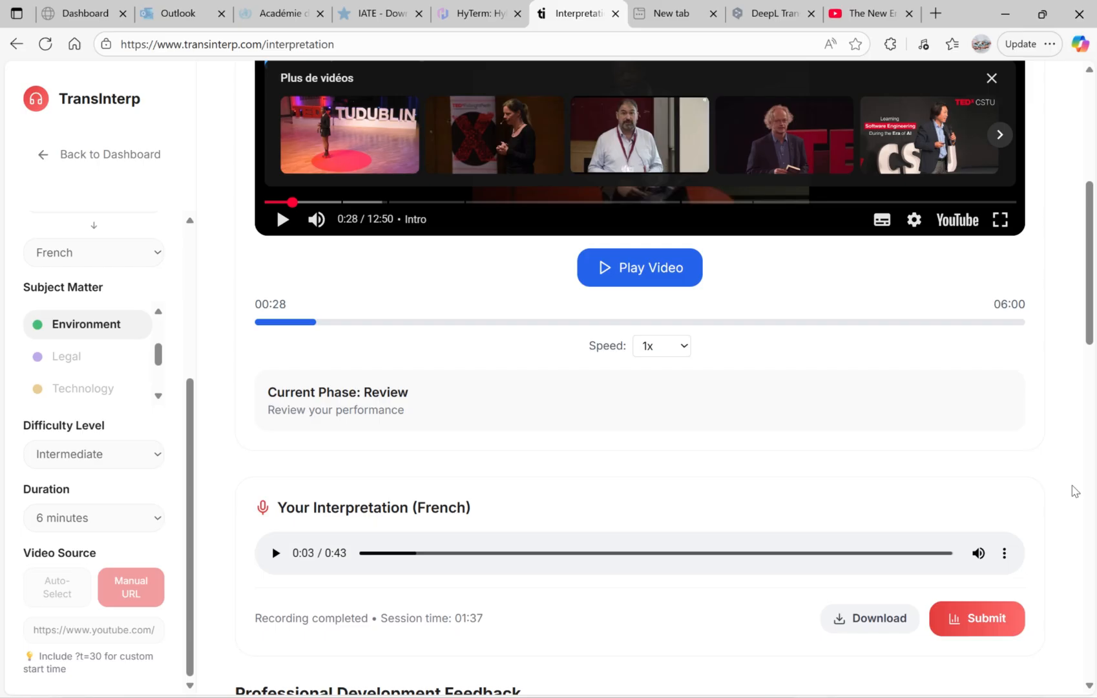
Step: Look over the professional development feedback from the advanced tips down to the technical excellence tips and end the session
{"action": "scroll", "coordinate": [1074, 491], "scroll_direction": "down", "scroll_amount": 5}
{"action": "scroll", "coordinate": [1074, 491], "scroll_direction": "down", "scroll_amount": 5}
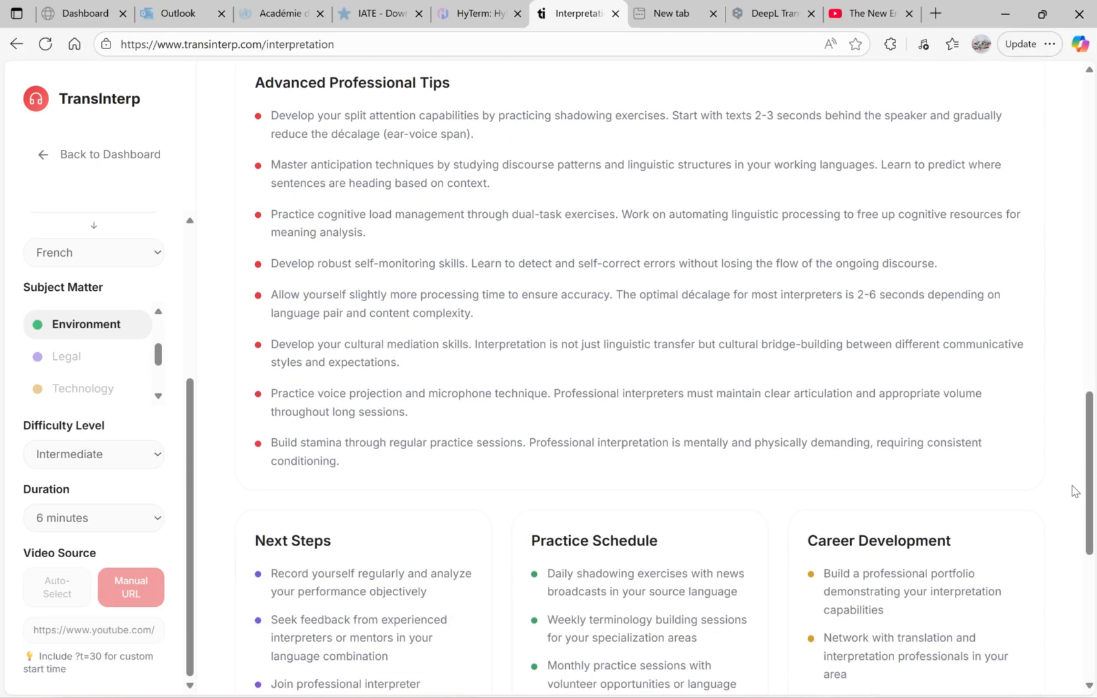
{"action": "scroll", "coordinate": [1074, 491], "scroll_direction": "down", "scroll_amount": 4}
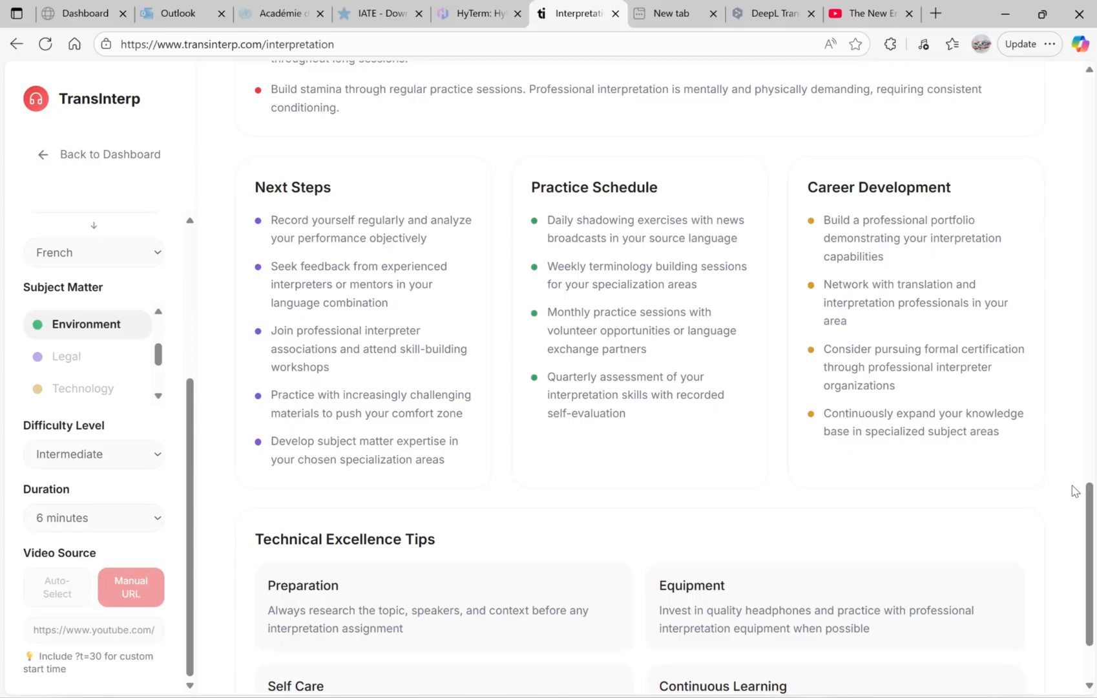
{"action": "scroll", "coordinate": [1074, 491], "scroll_direction": "down", "scroll_amount": 2}
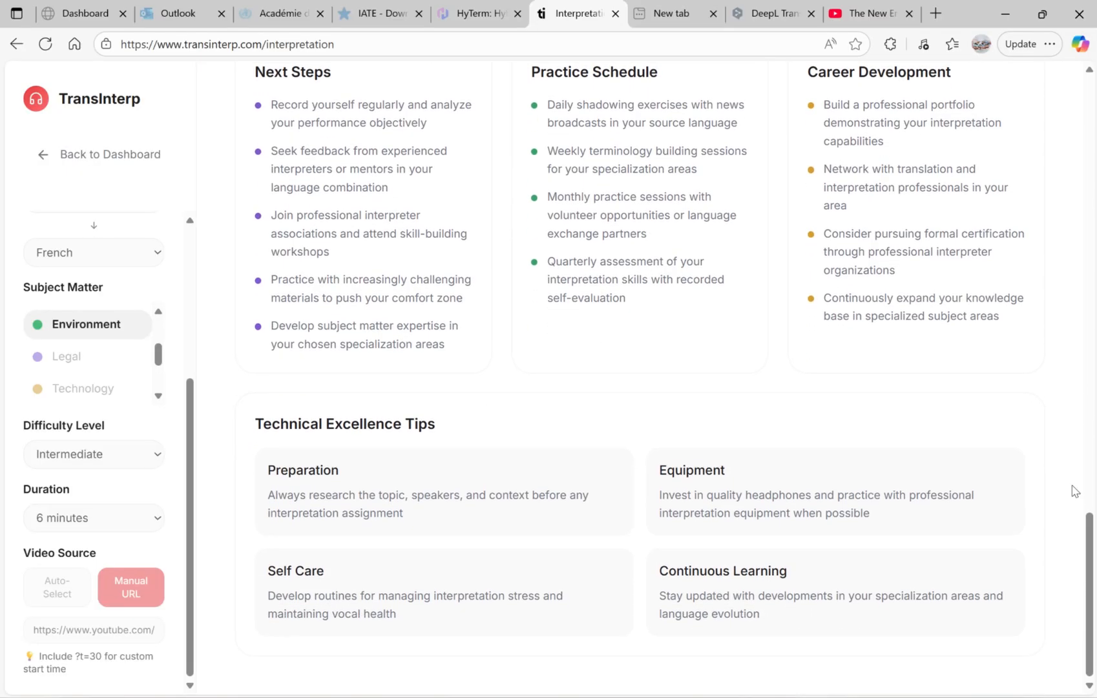
{"action": "scroll", "coordinate": [1075, 491], "scroll_direction": "up", "scroll_amount": 15}
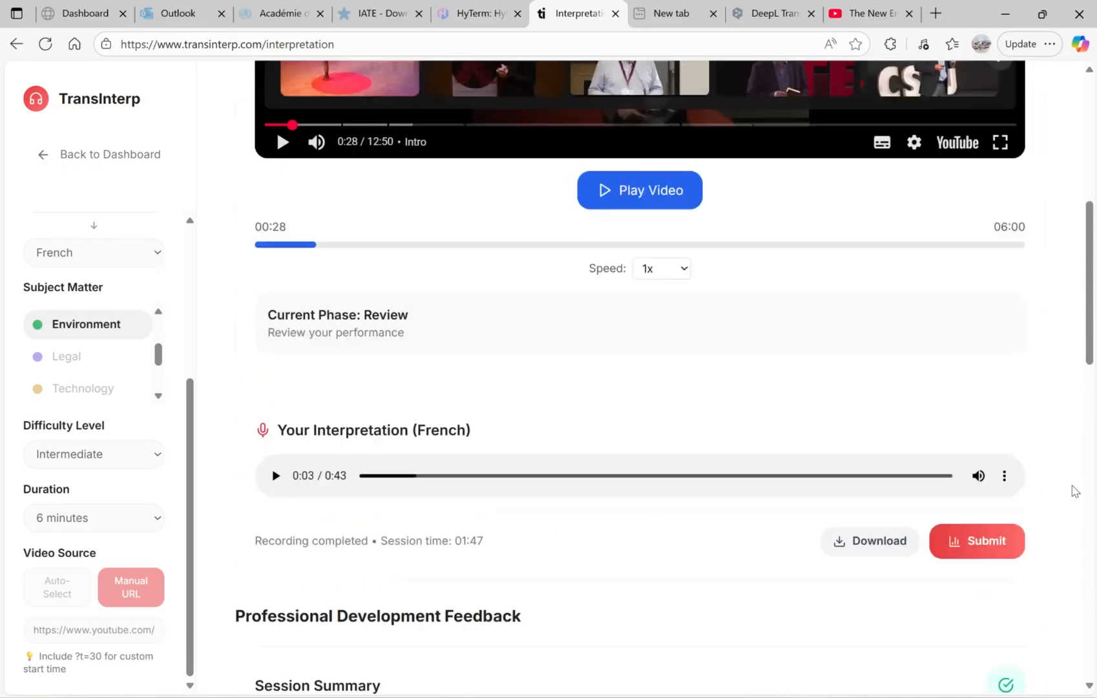
{"action": "scroll", "coordinate": [1075, 491], "scroll_direction": "up", "scroll_amount": 2}
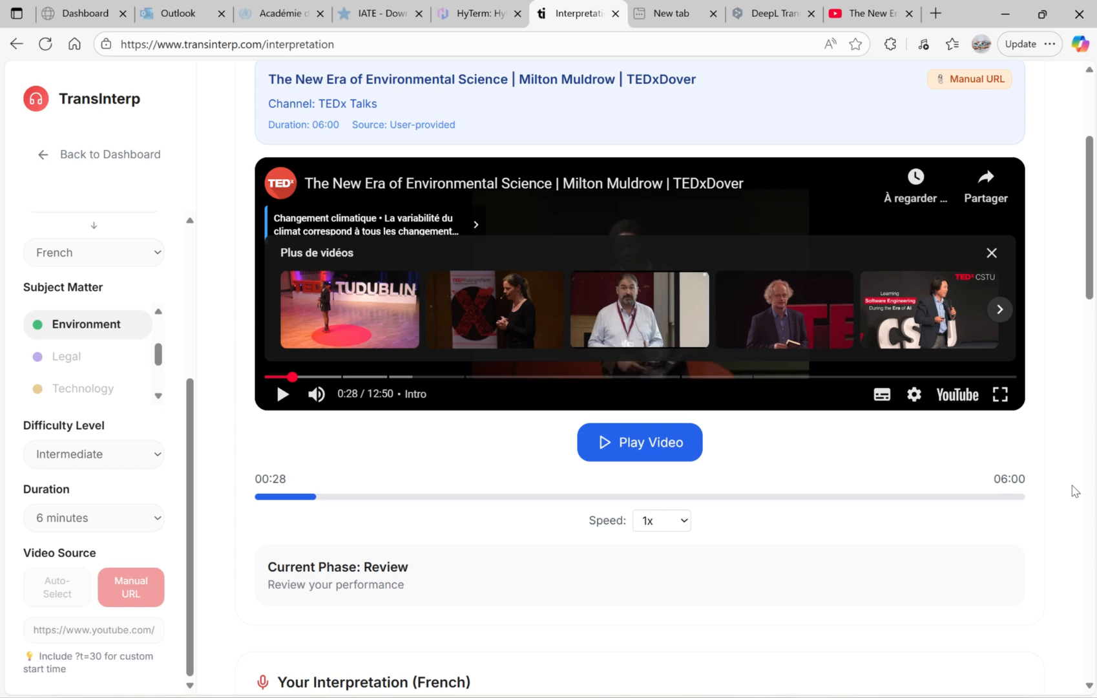
{"action": "scroll", "coordinate": [1074, 491], "scroll_direction": "up", "scroll_amount": 3}
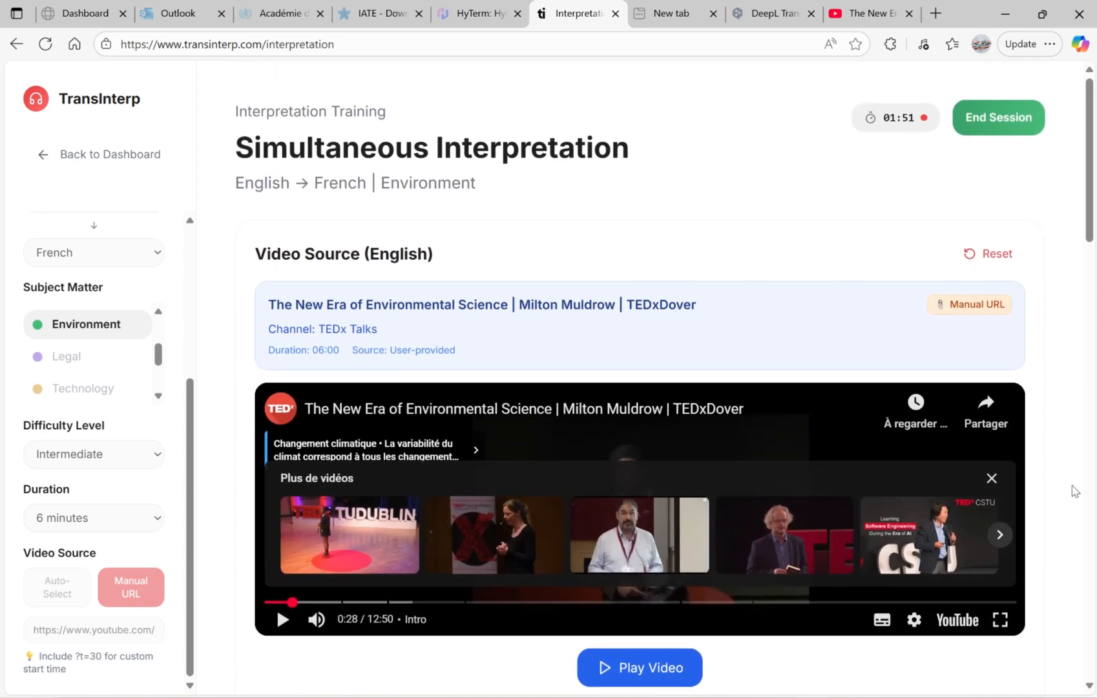
{"action": "left_click", "coordinate": [987, 128]}
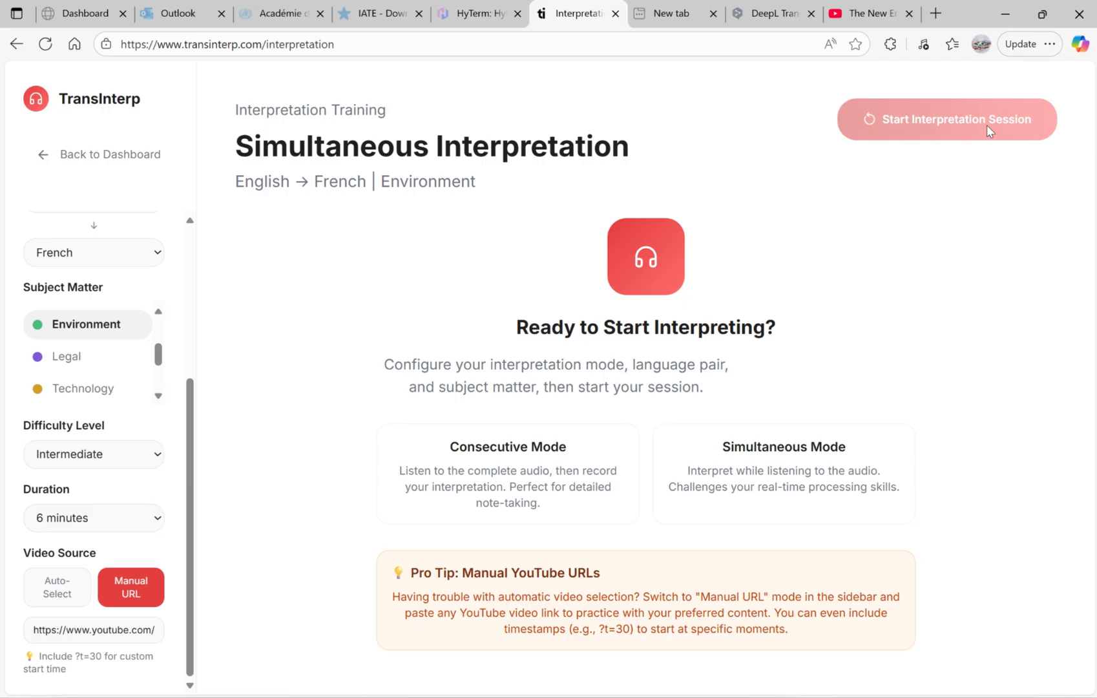
Step: Switch the interpretation mode to Consecutive and check its video source options
{"action": "scroll", "coordinate": [195, 289], "scroll_direction": "up", "scroll_amount": 4}
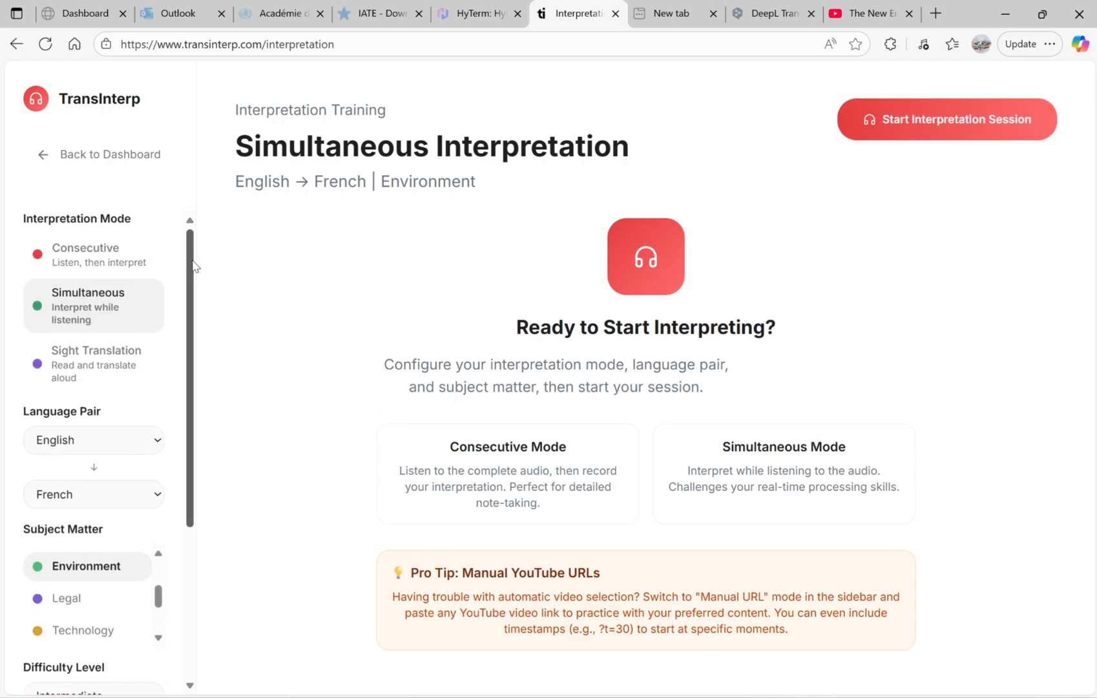
{"action": "left_click", "coordinate": [91, 259]}
{"action": "scroll", "coordinate": [180, 359], "scroll_direction": "down", "scroll_amount": 4}
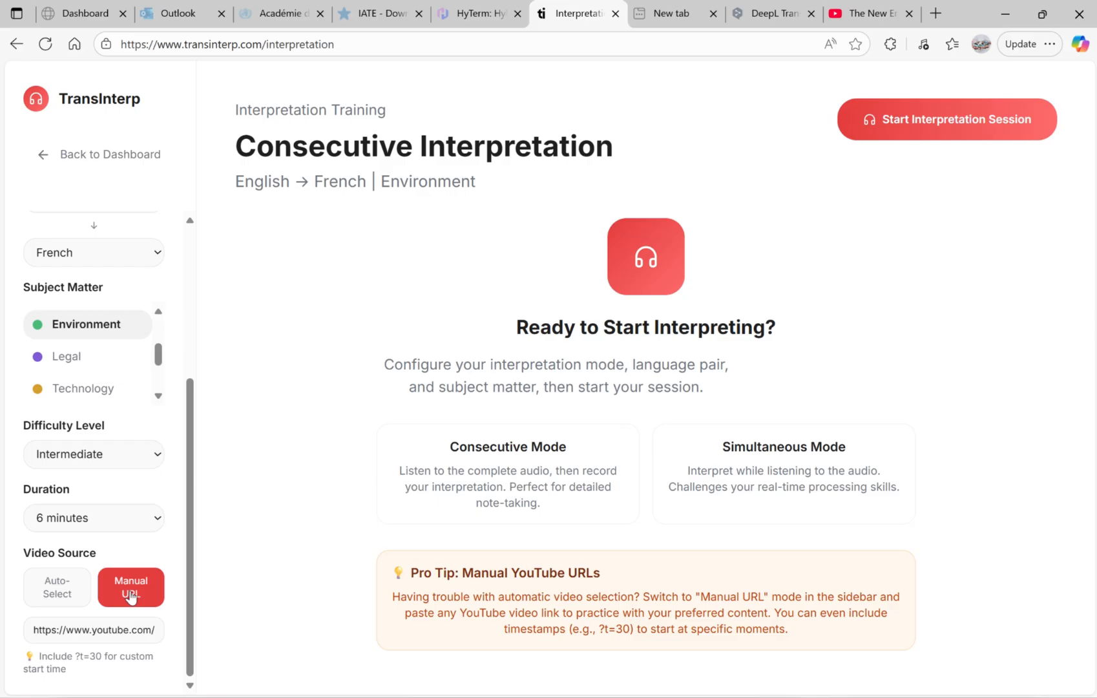
{"action": "scroll", "coordinate": [97, 388], "scroll_direction": "up", "scroll_amount": 4}
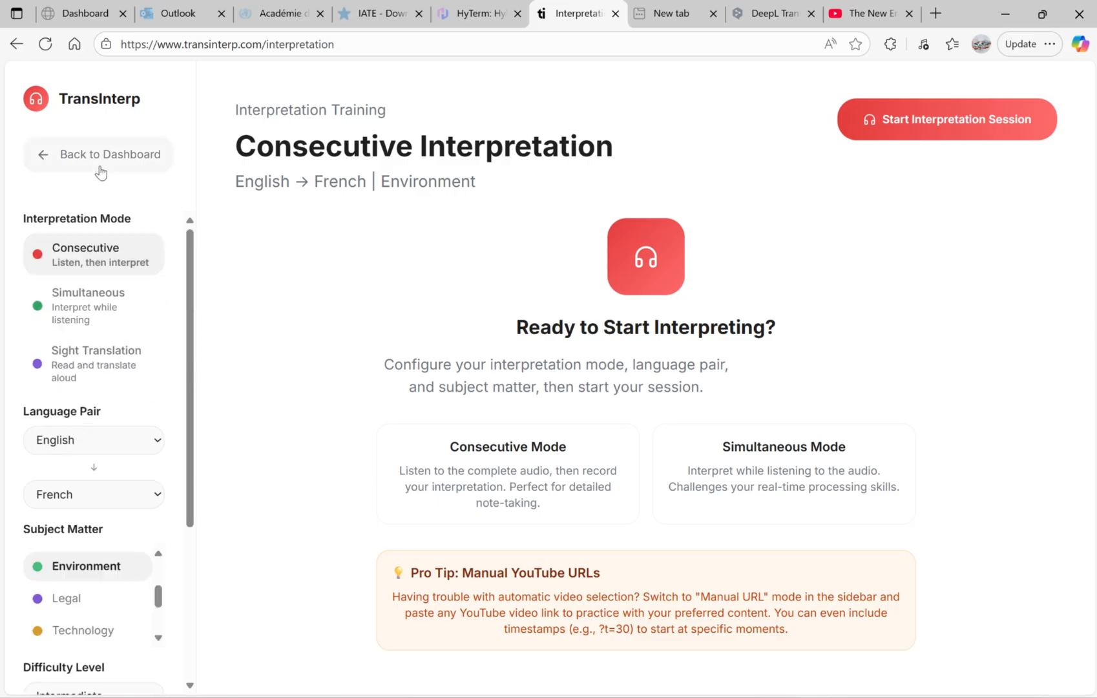
Step: Go back to the dashboard, open Translation Training and set the source language to Spanish
{"action": "left_click", "coordinate": [88, 168]}
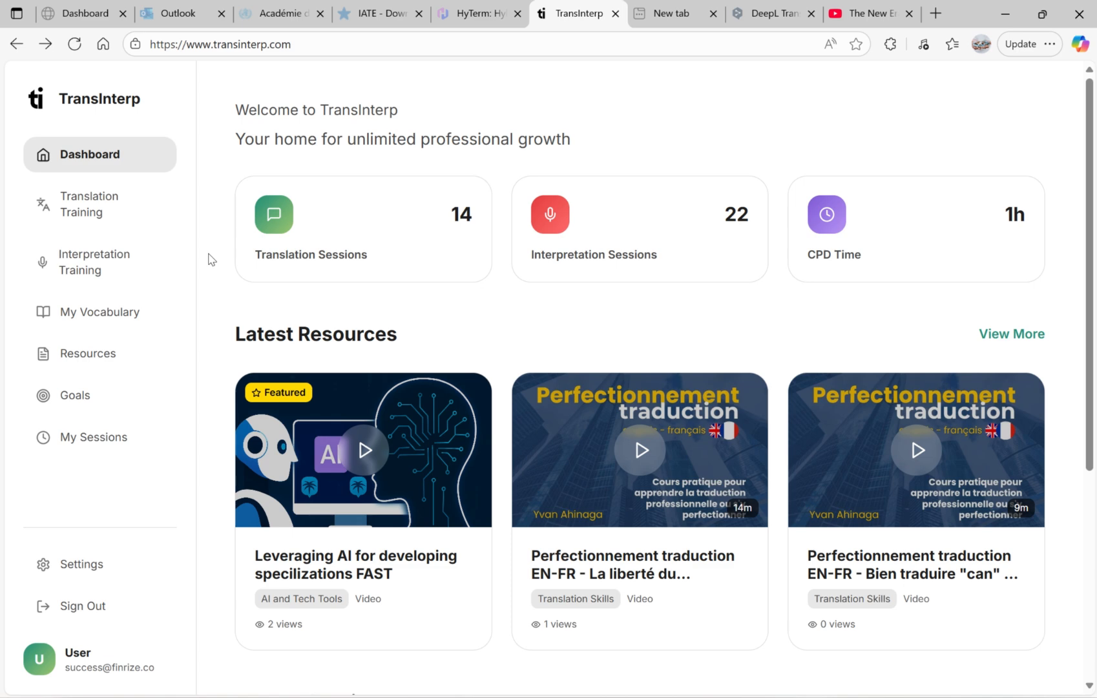
{"action": "left_click", "coordinate": [92, 217]}
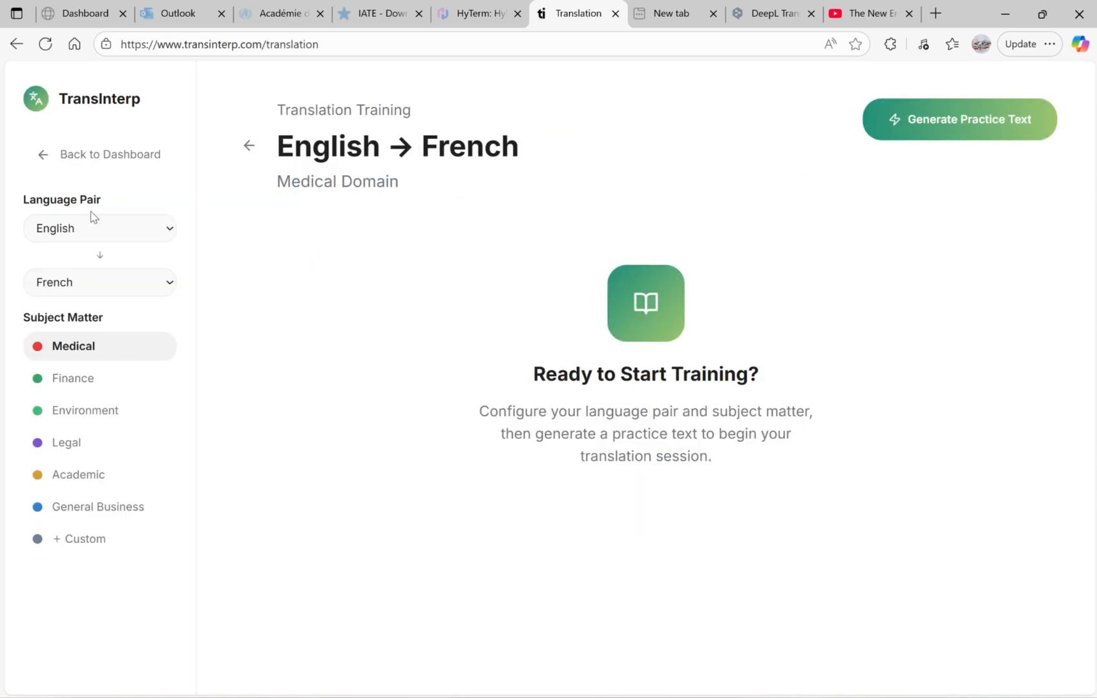
{"action": "left_click", "coordinate": [167, 232]}
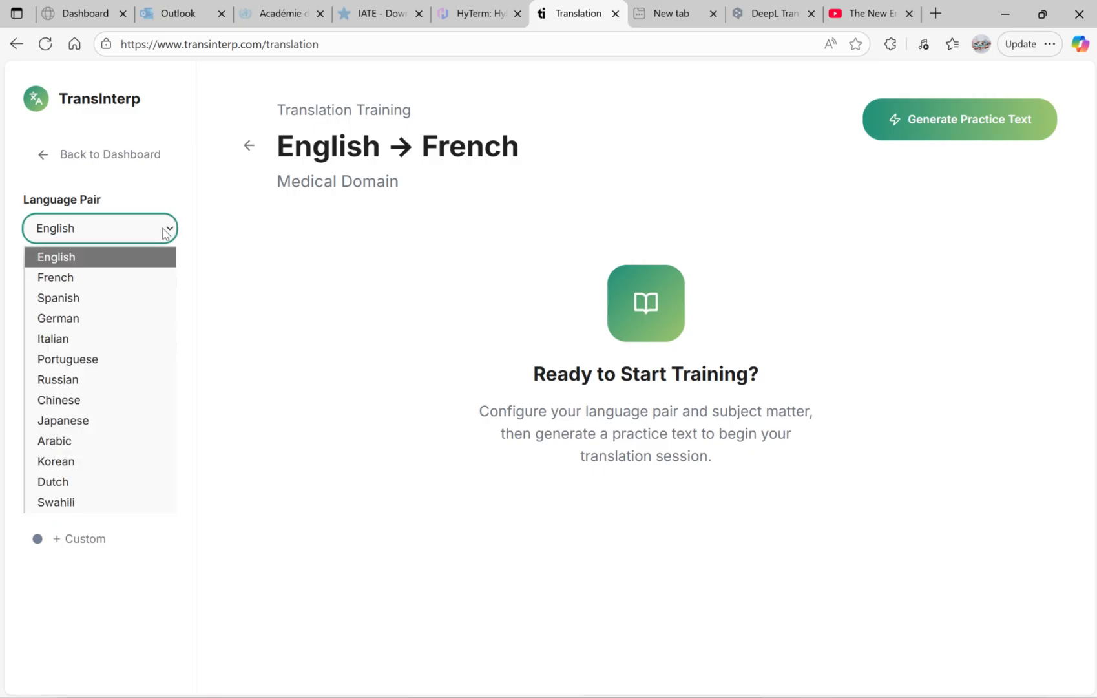
{"action": "left_click", "coordinate": [99, 297]}
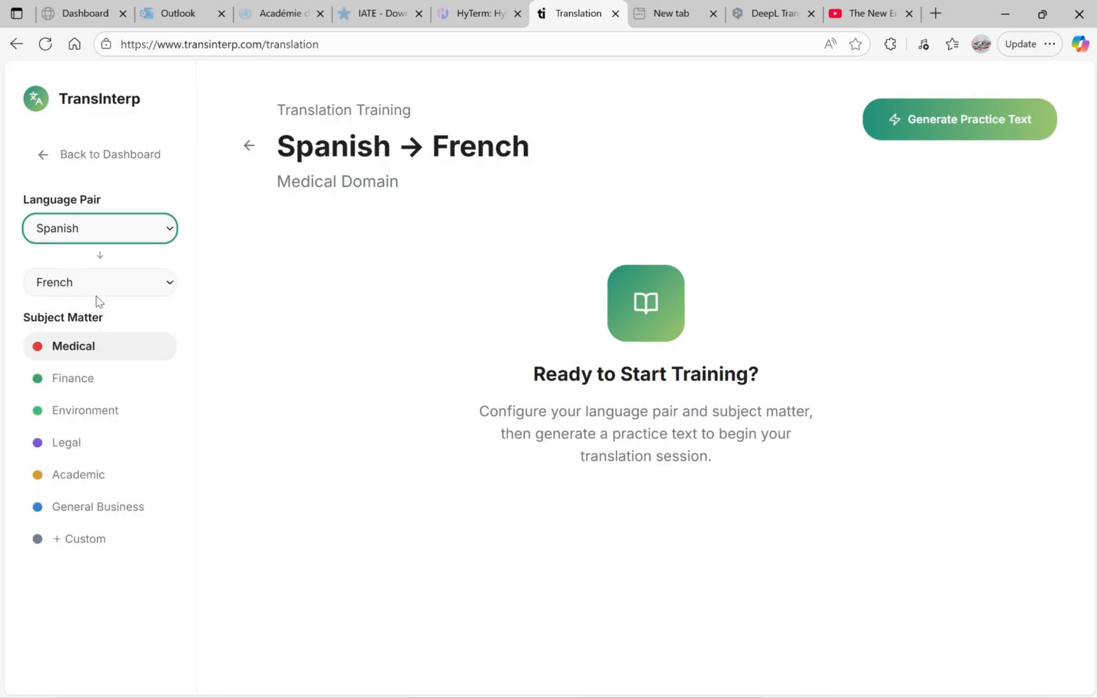
Step: Set a custom subject matter of "car engine" and generate a practice text for it
{"action": "left_click", "coordinate": [71, 417]}
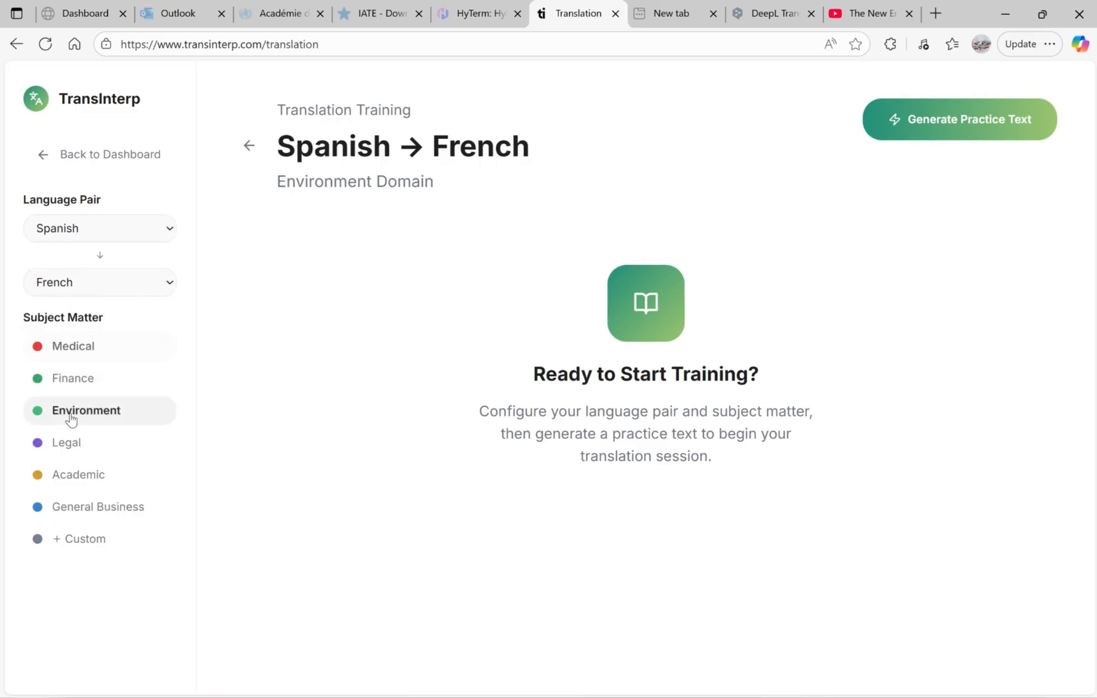
{"action": "left_click", "coordinate": [83, 548]}
{"action": "left_click", "coordinate": [104, 574]}
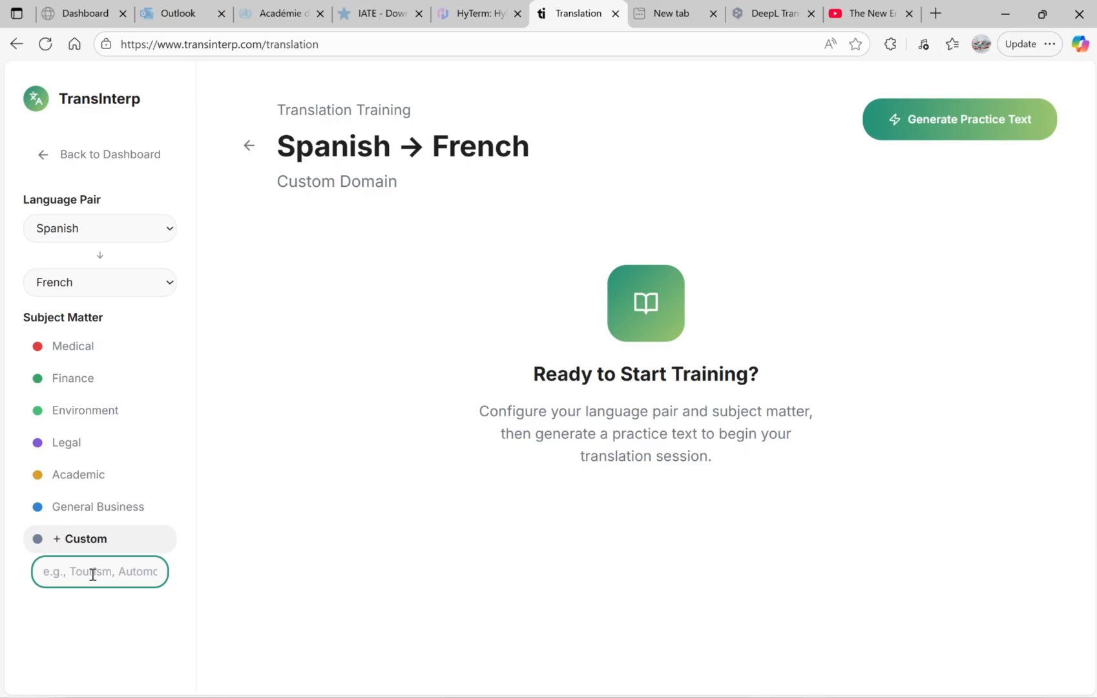
{"action": "type", "text": "ca"}
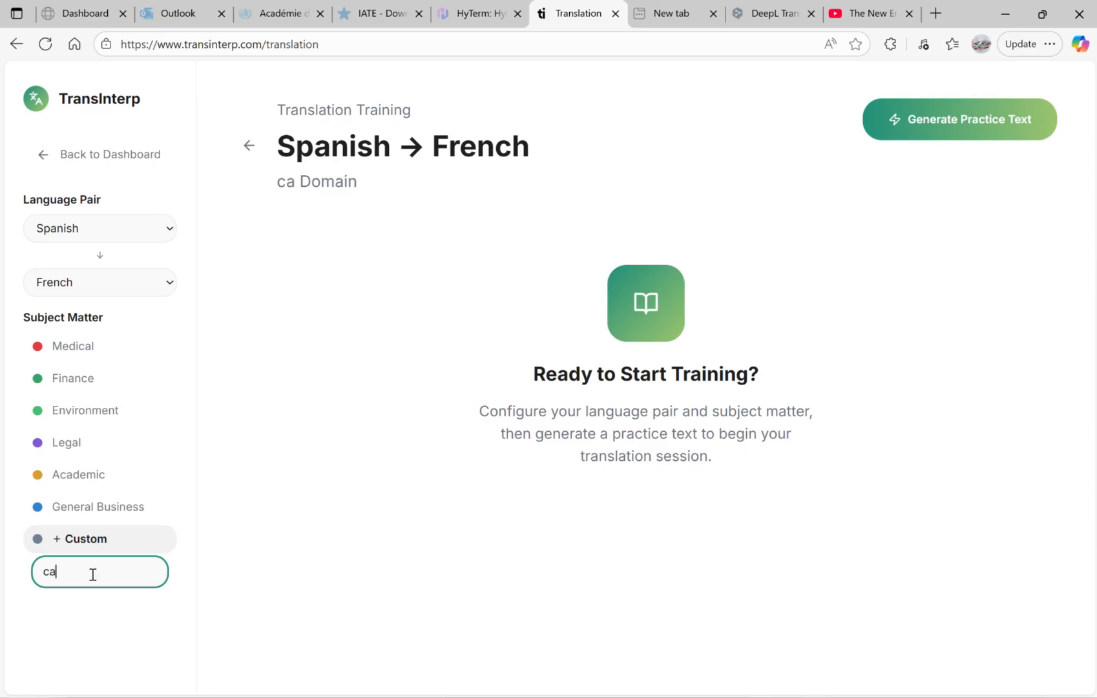
{"action": "type", "text": "r engine"}
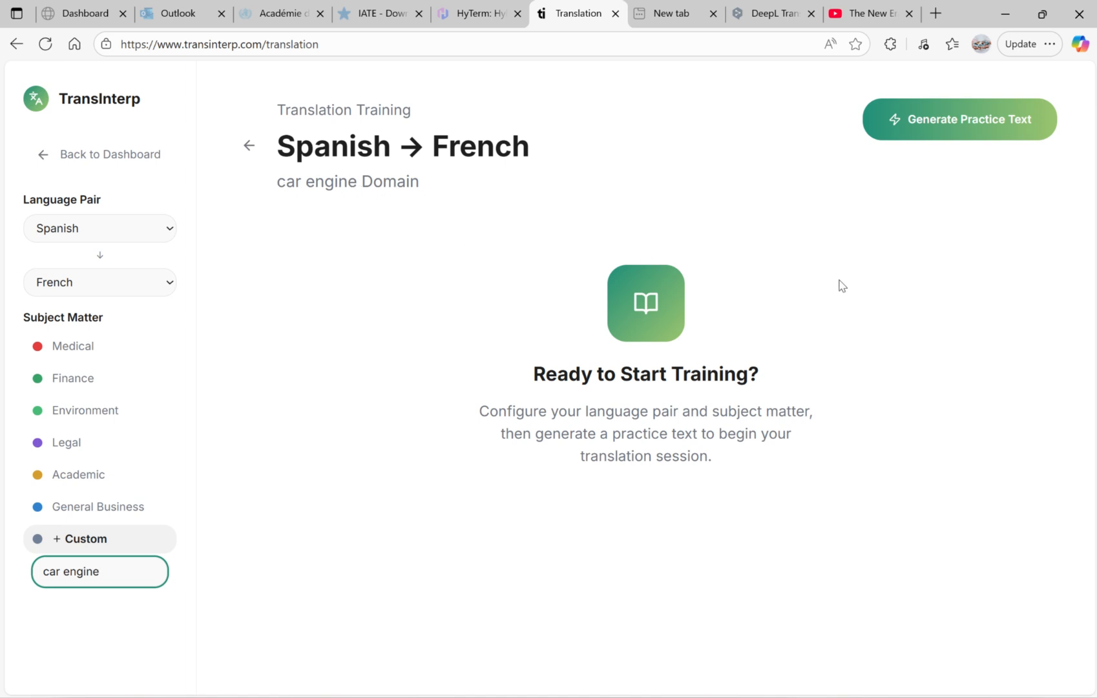
{"action": "left_click", "coordinate": [954, 128]}
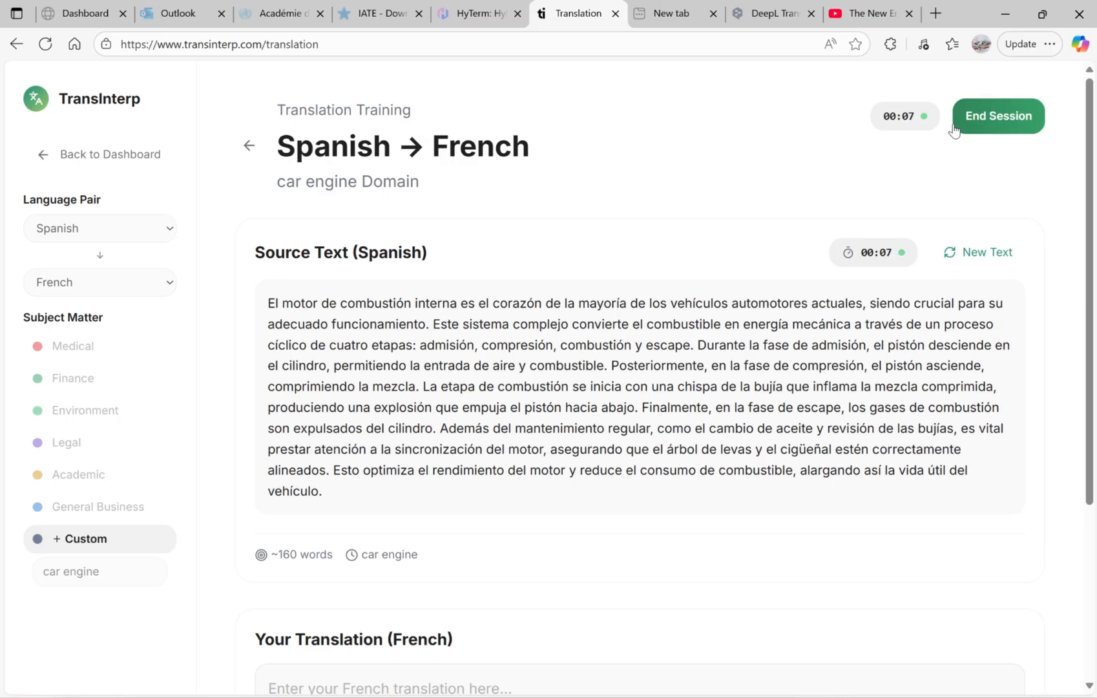
Step: Copy the whole Spanish source text about the combustion engine
{"action": "scroll", "coordinate": [838, 424], "scroll_direction": "down", "scroll_amount": 4}
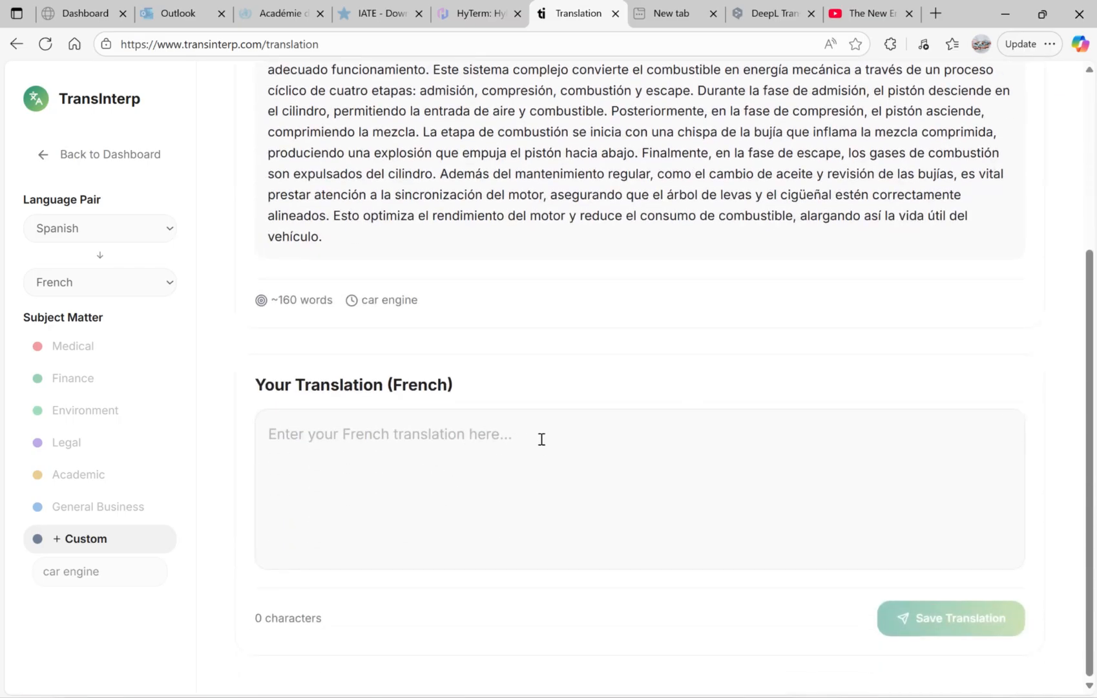
{"action": "left_click", "coordinate": [555, 442]}
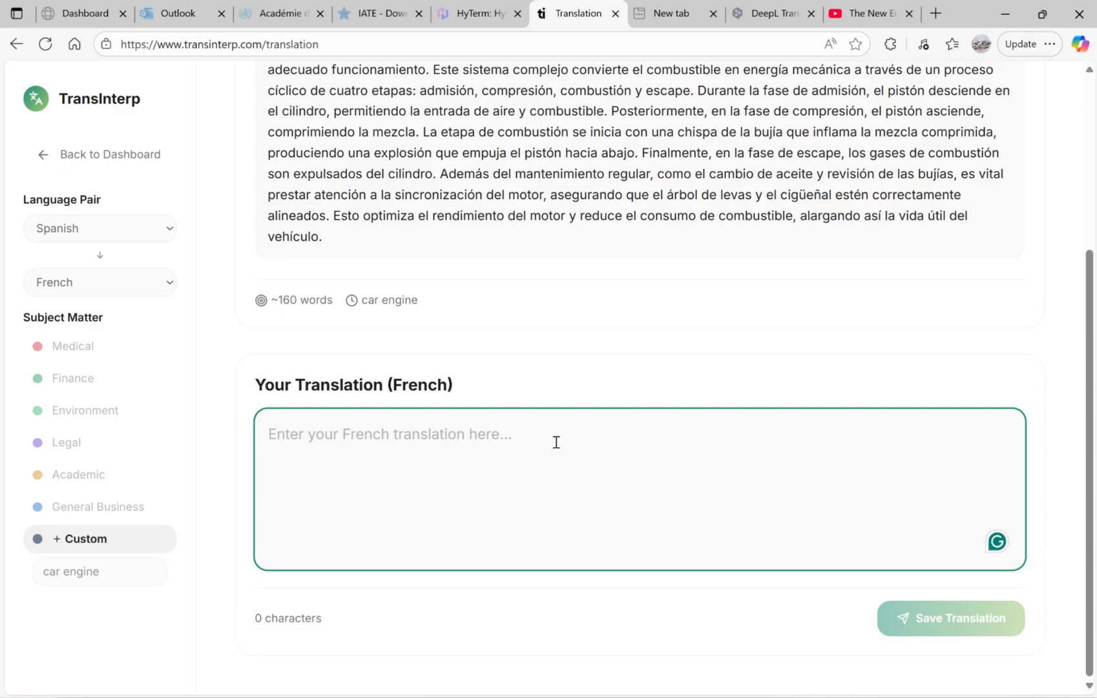
{"action": "scroll", "coordinate": [556, 442], "scroll_direction": "up", "scroll_amount": 2}
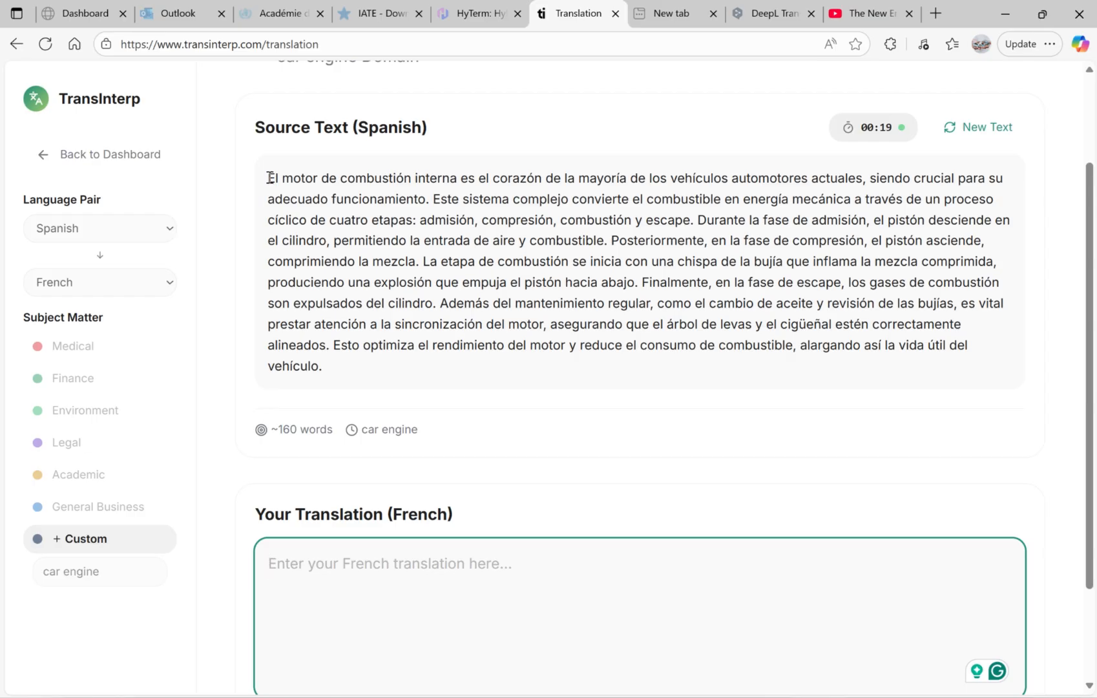
{"action": "left_click_drag", "start_coordinate": [268, 179], "coordinate": [333, 368]}
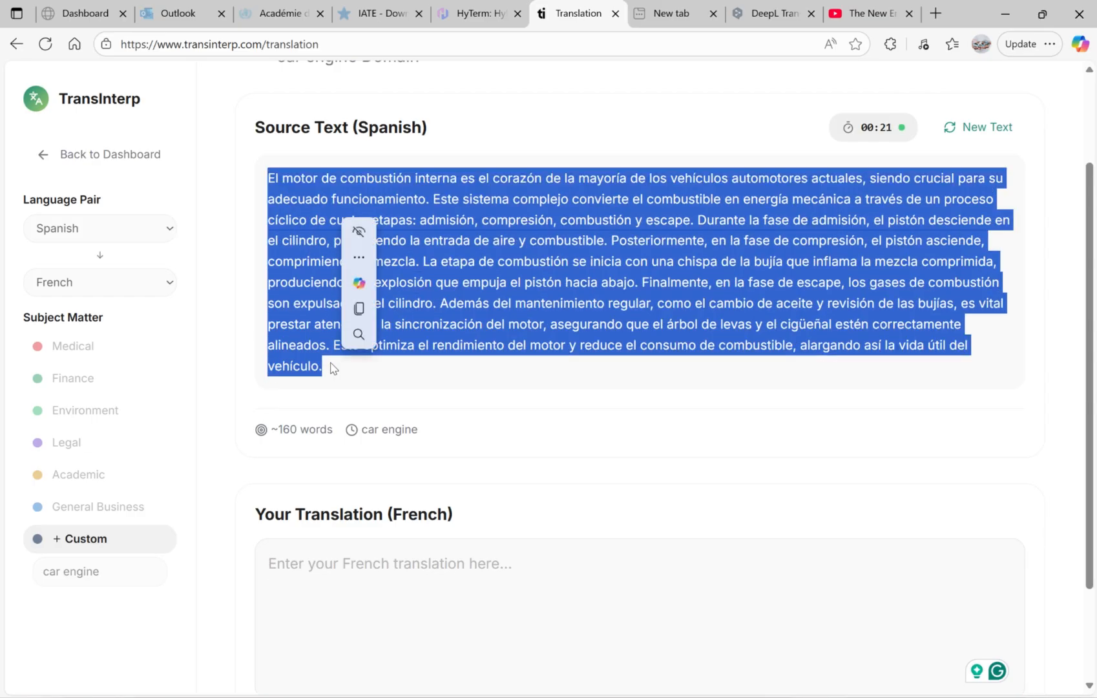
{"action": "left_click", "coordinate": [362, 308]}
Step: Paste the DeepL French translation as the answer and delete its closing line "Traduit avec DeepL.com (version gratuite)"
{"action": "scroll", "coordinate": [428, 561], "scroll_direction": "down", "scroll_amount": 2}
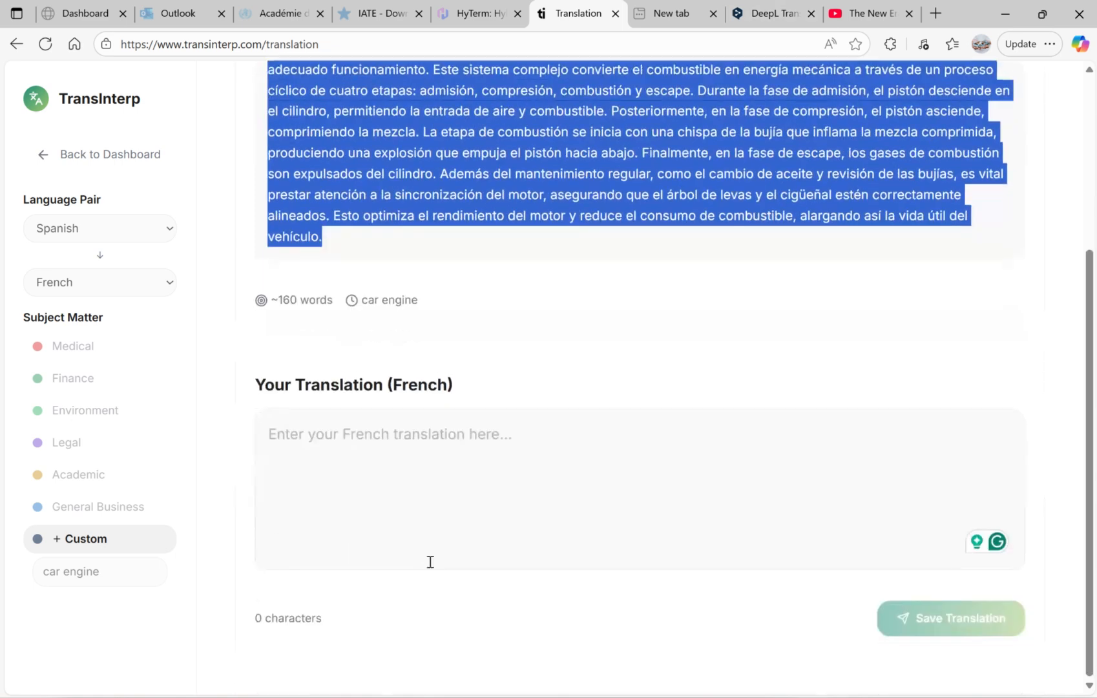
{"action": "left_click", "coordinate": [470, 447]}
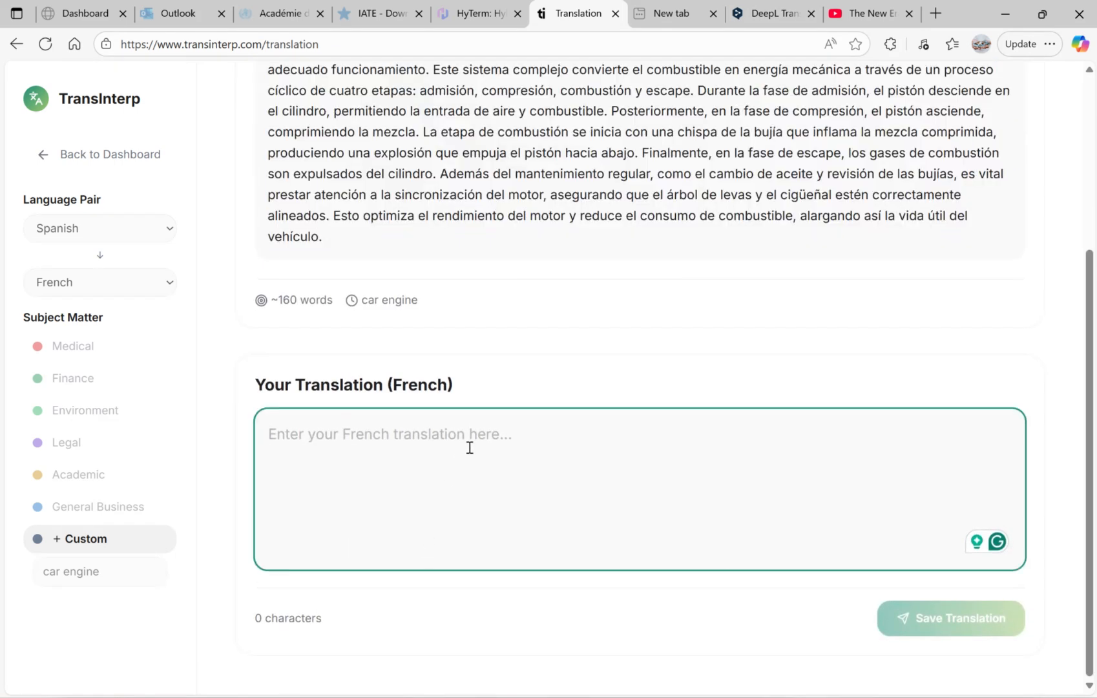
{"action": "key", "text": "ctrl+v"}
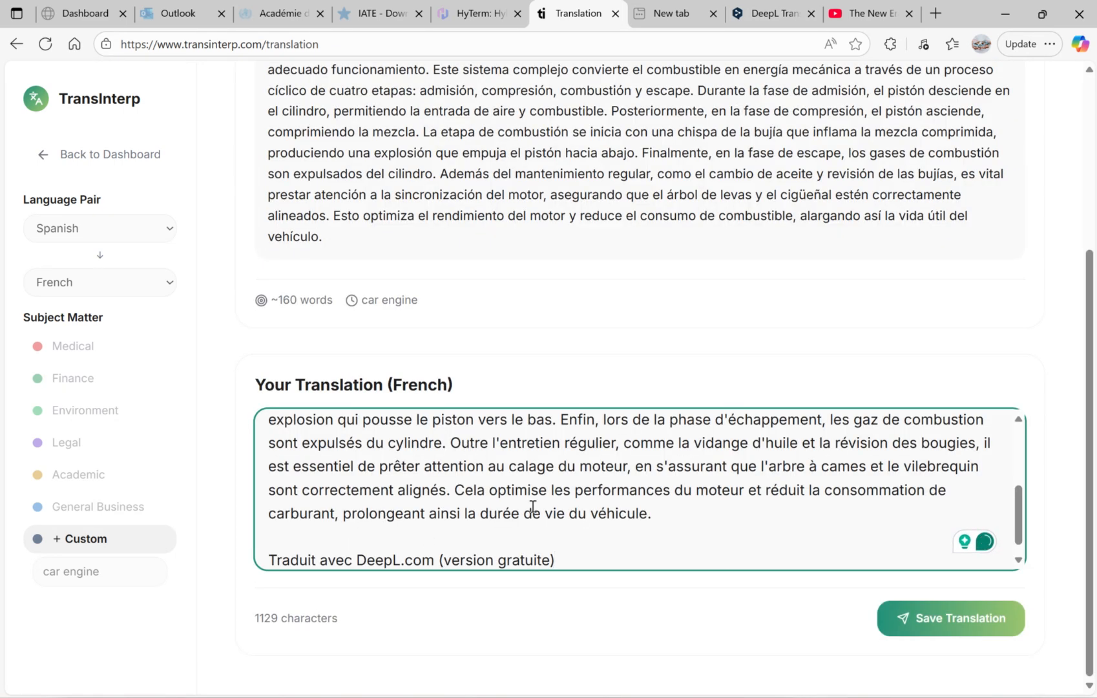
{"action": "triple_click", "coordinate": [452, 559]}
{"action": "key", "text": "BackSpace"}
{"action": "key", "text": "BackSpace"}
{"action": "key", "text": "BackSpace"}
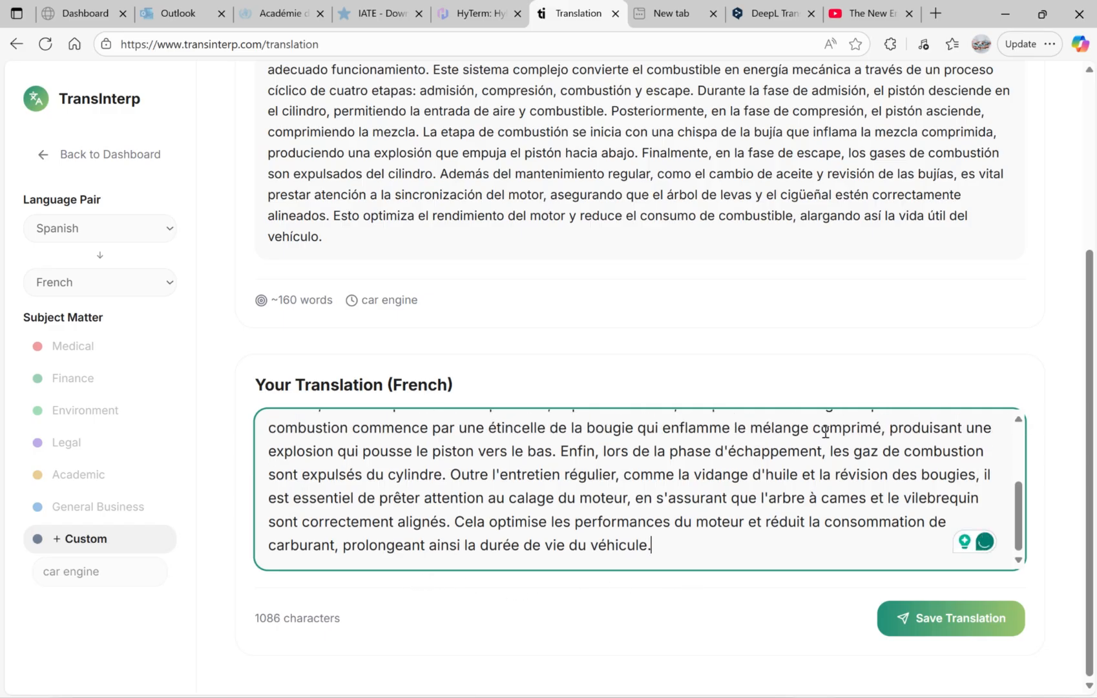
Step: Save the French translation and look over the translation stats and improvement tips in the notes
{"action": "scroll", "coordinate": [1054, 379], "scroll_direction": "down", "scroll_amount": 1}
{"action": "scroll", "coordinate": [1054, 379], "scroll_direction": "up", "scroll_amount": 1}
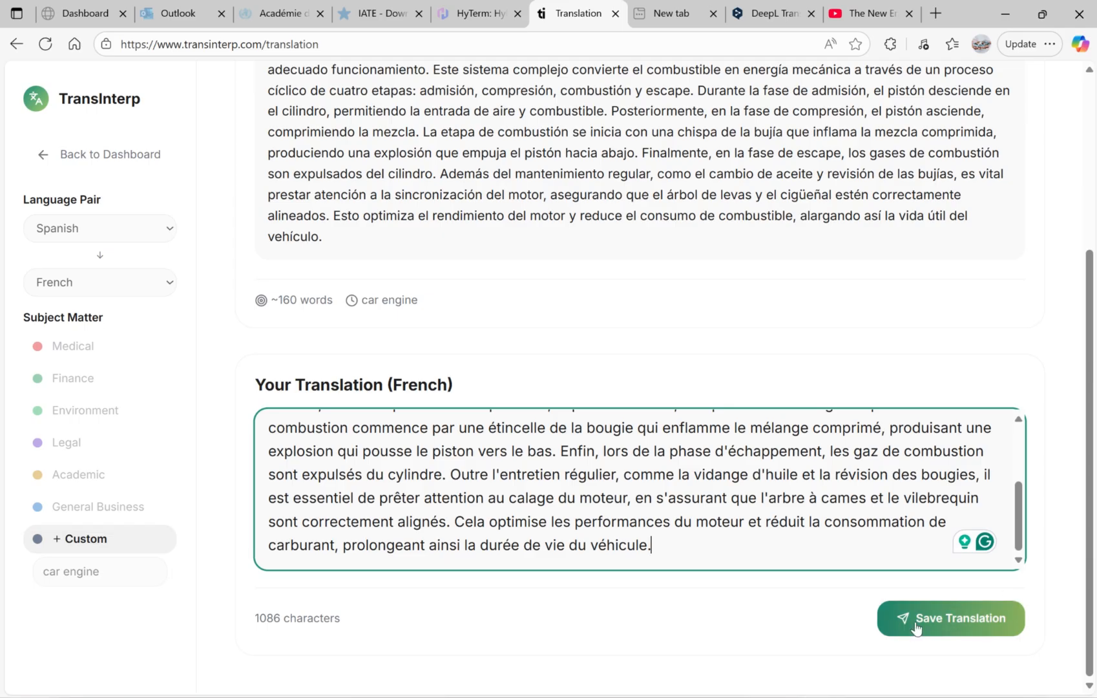
{"action": "left_click", "coordinate": [936, 621]}
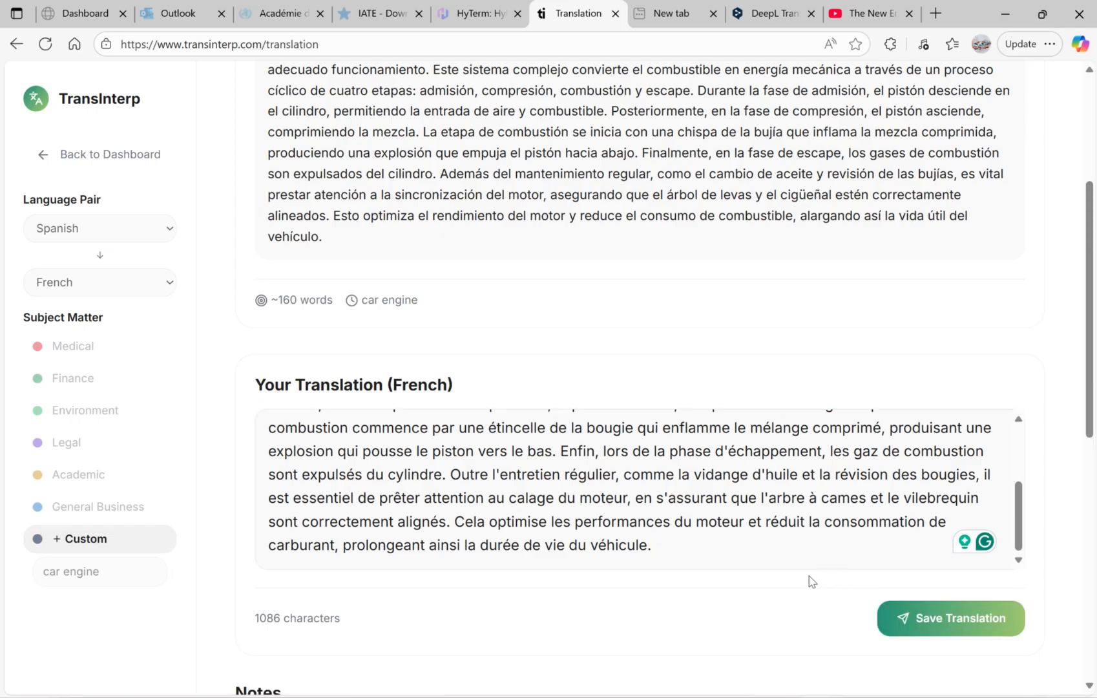
{"action": "scroll", "coordinate": [809, 580], "scroll_direction": "down", "scroll_amount": 3}
{"action": "scroll", "coordinate": [809, 575], "scroll_direction": "down", "scroll_amount": 3}
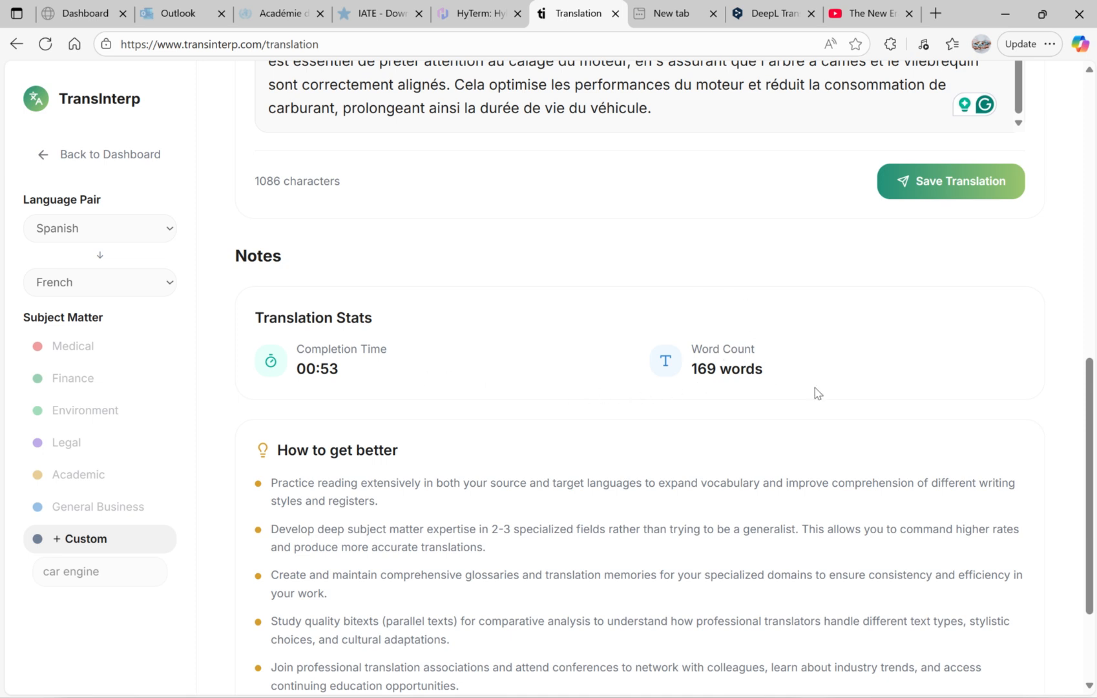
Step: Read the remaining tips for improving translation and end the Spanish-to-French car engine session
{"action": "scroll", "coordinate": [817, 393], "scroll_direction": "down", "scroll_amount": 2}
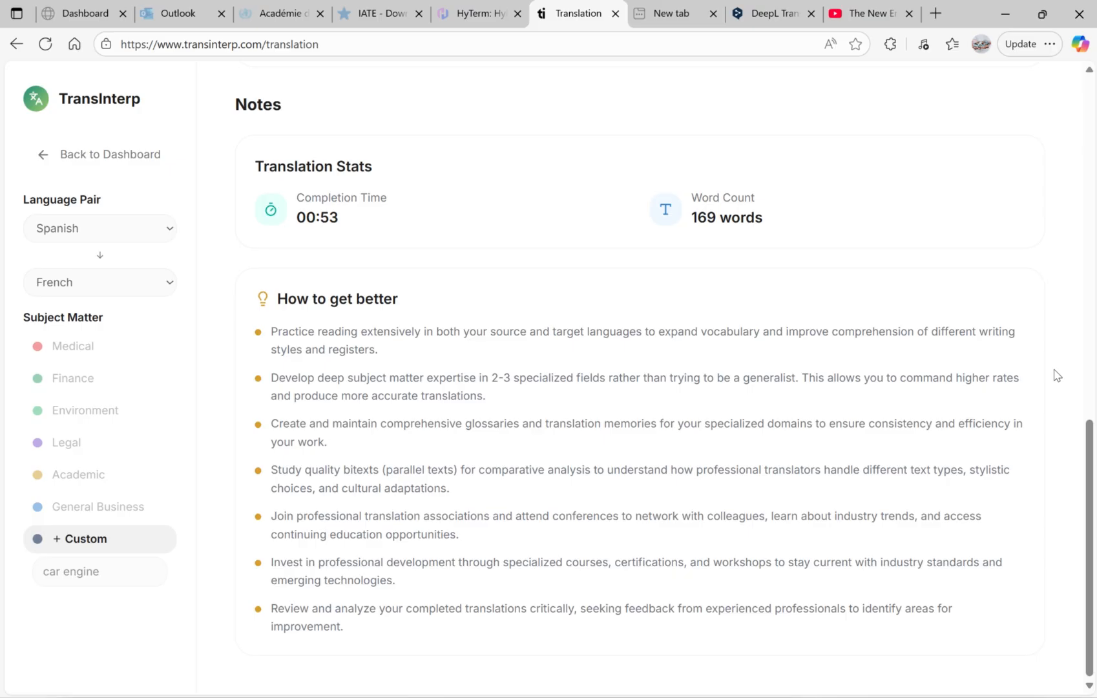
{"action": "scroll", "coordinate": [1056, 375], "scroll_direction": "up", "scroll_amount": 15}
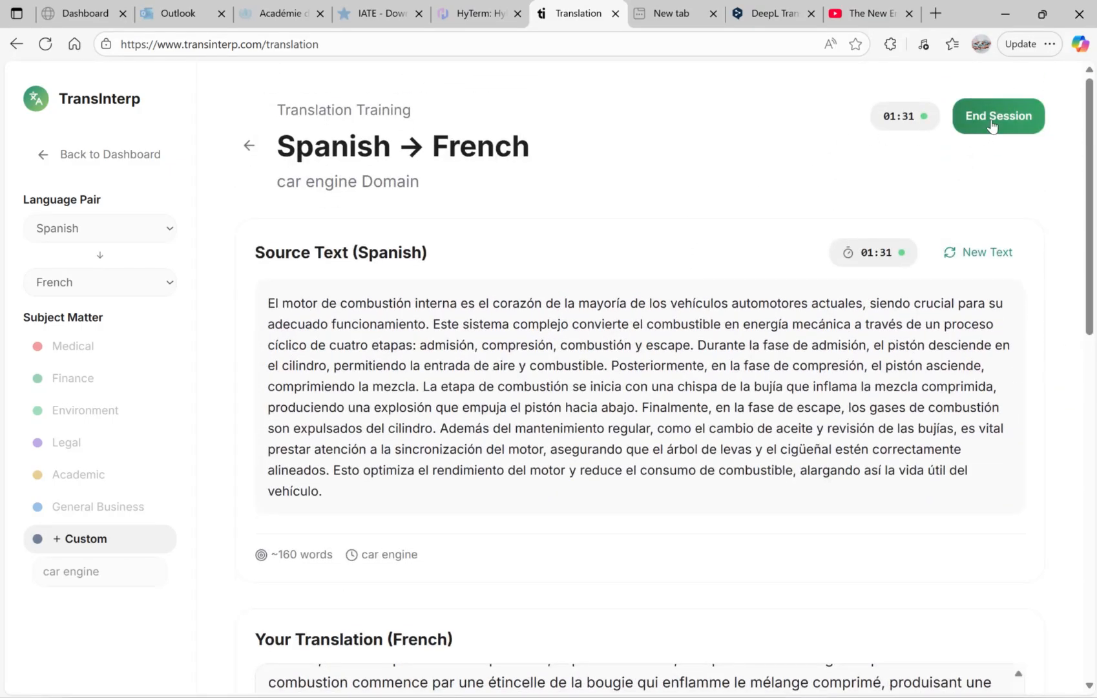
{"action": "left_click", "coordinate": [993, 124]}
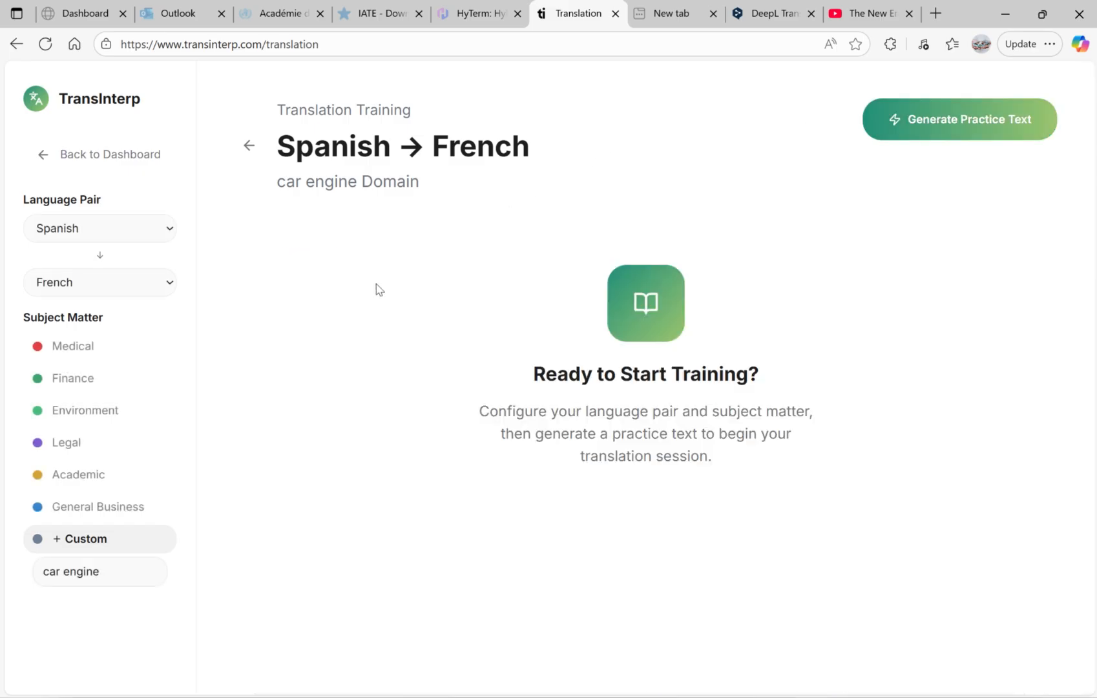
Step: Open the newest car engine translation from the session history and review its details, Spanish source text and French translation
{"action": "left_click", "coordinate": [75, 162]}
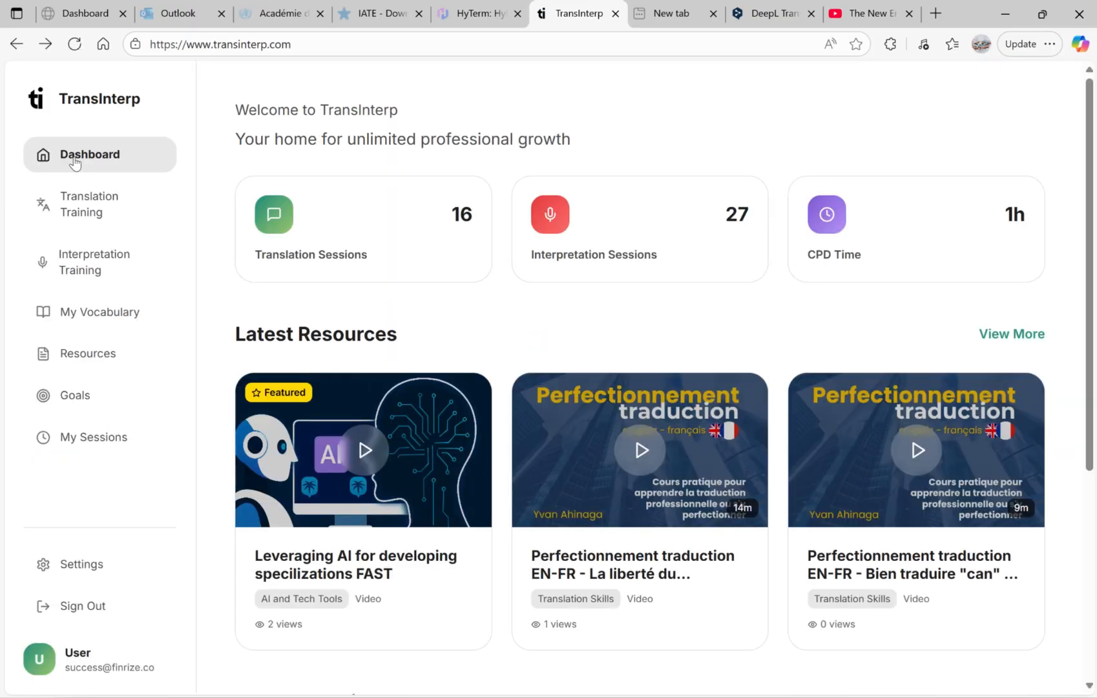
{"action": "left_click", "coordinate": [100, 443]}
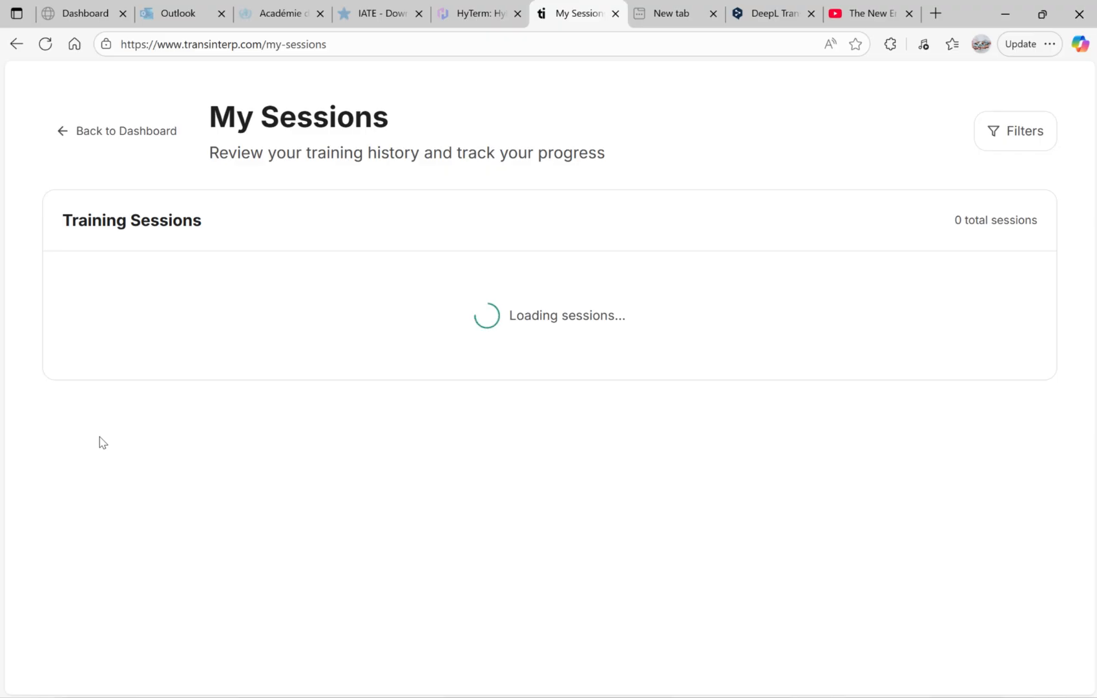
{"action": "scroll", "coordinate": [607, 486], "scroll_direction": "down", "scroll_amount": 3}
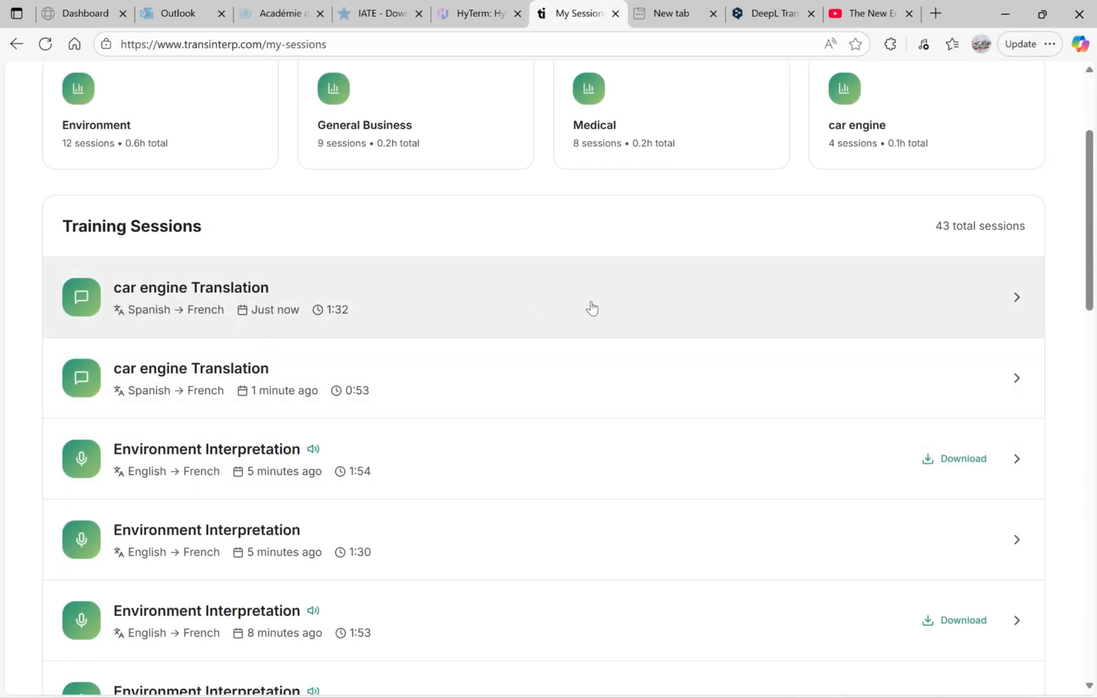
{"action": "left_click", "coordinate": [592, 307]}
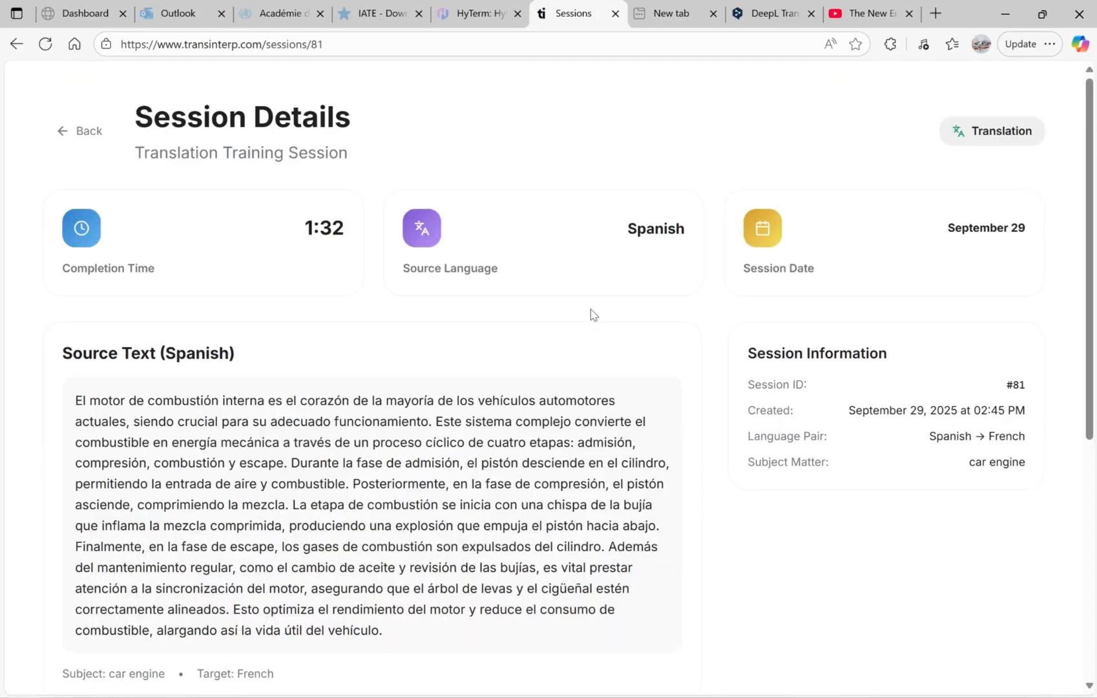
{"action": "scroll", "coordinate": [701, 460], "scroll_direction": "down", "scroll_amount": 2}
{"action": "scroll", "coordinate": [701, 459], "scroll_direction": "up", "scroll_amount": 1}
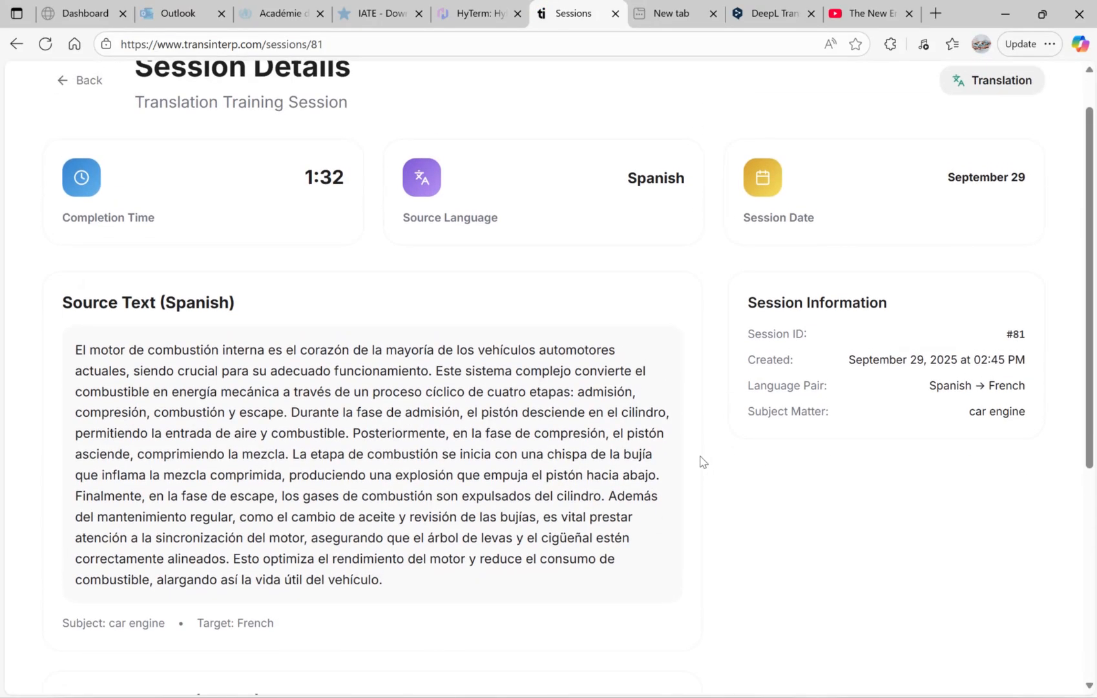
{"action": "scroll", "coordinate": [687, 418], "scroll_direction": "down", "scroll_amount": 6}
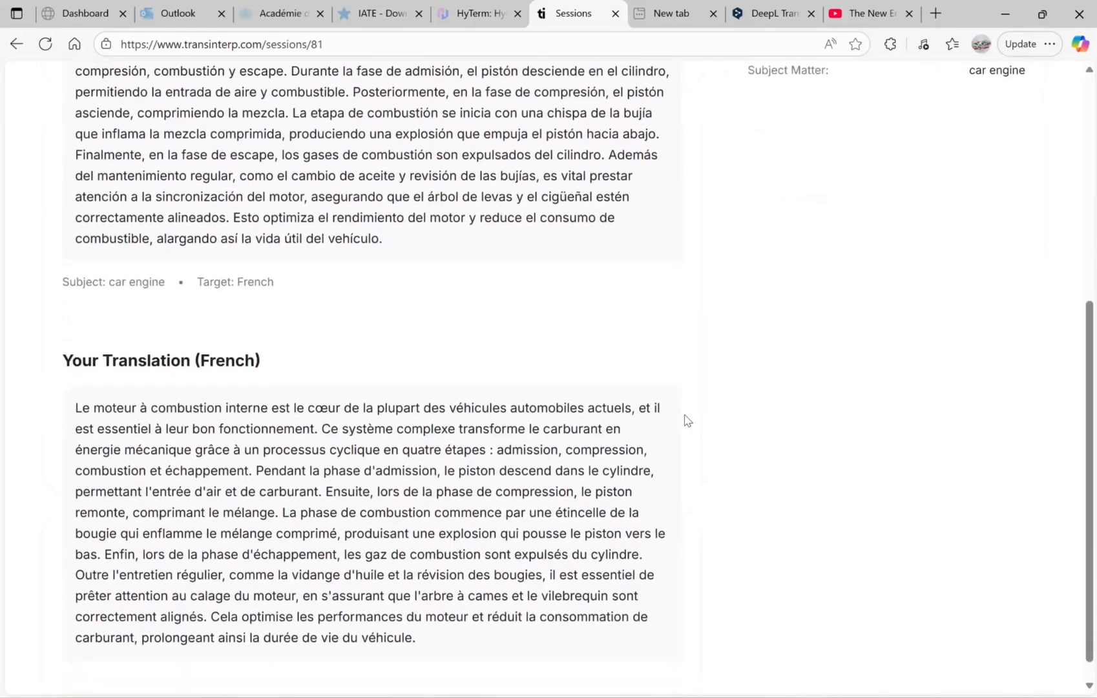
{"action": "scroll", "coordinate": [687, 420], "scroll_direction": "up", "scroll_amount": 1}
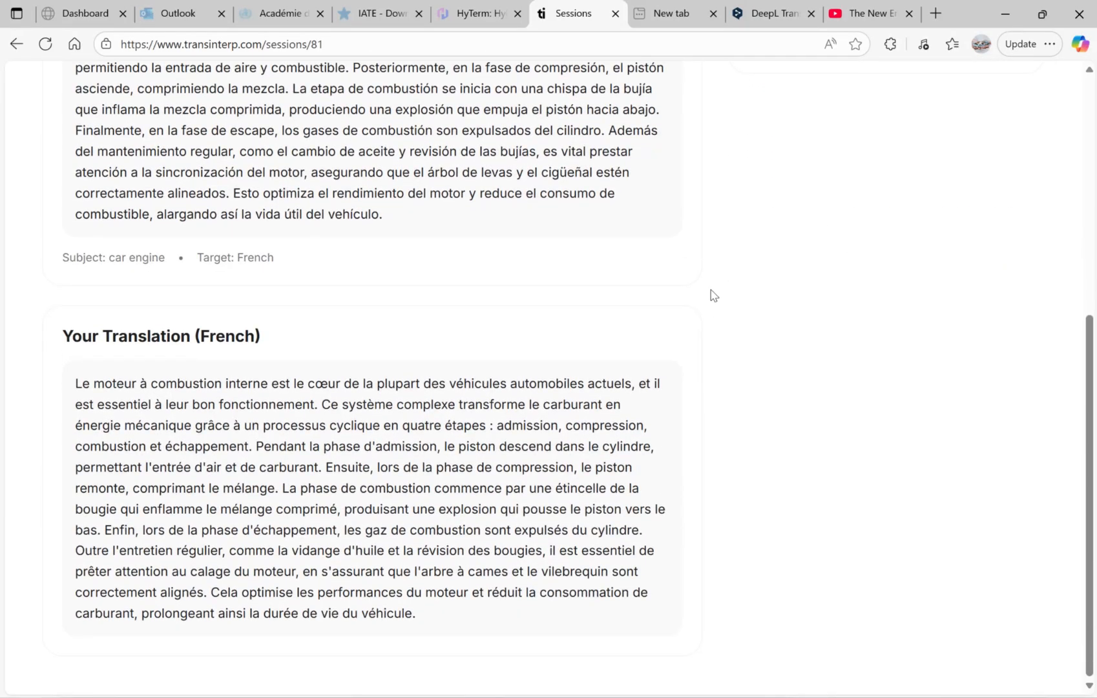
{"action": "scroll", "coordinate": [710, 289], "scroll_direction": "up", "scroll_amount": 6}
{"action": "scroll", "coordinate": [710, 289], "scroll_direction": "up", "scroll_amount": 1}
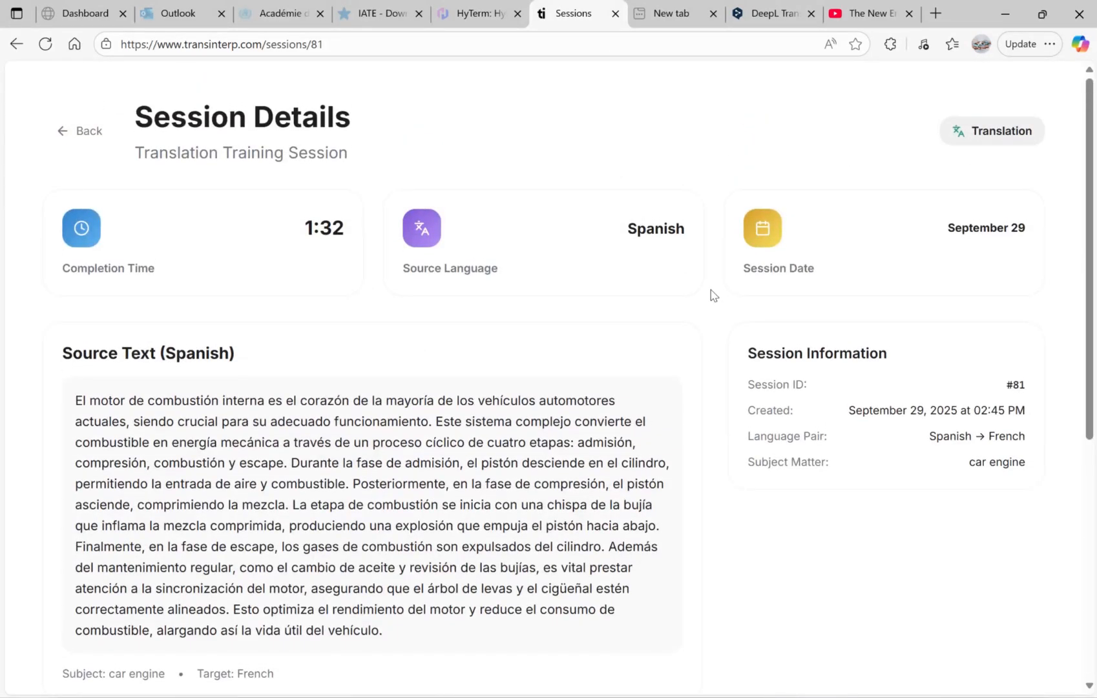
Step: Return to the session history and open the most recent Environment interpretation that has a recording
{"action": "left_click", "coordinate": [60, 132]}
{"action": "scroll", "coordinate": [560, 433], "scroll_direction": "down", "scroll_amount": 3}
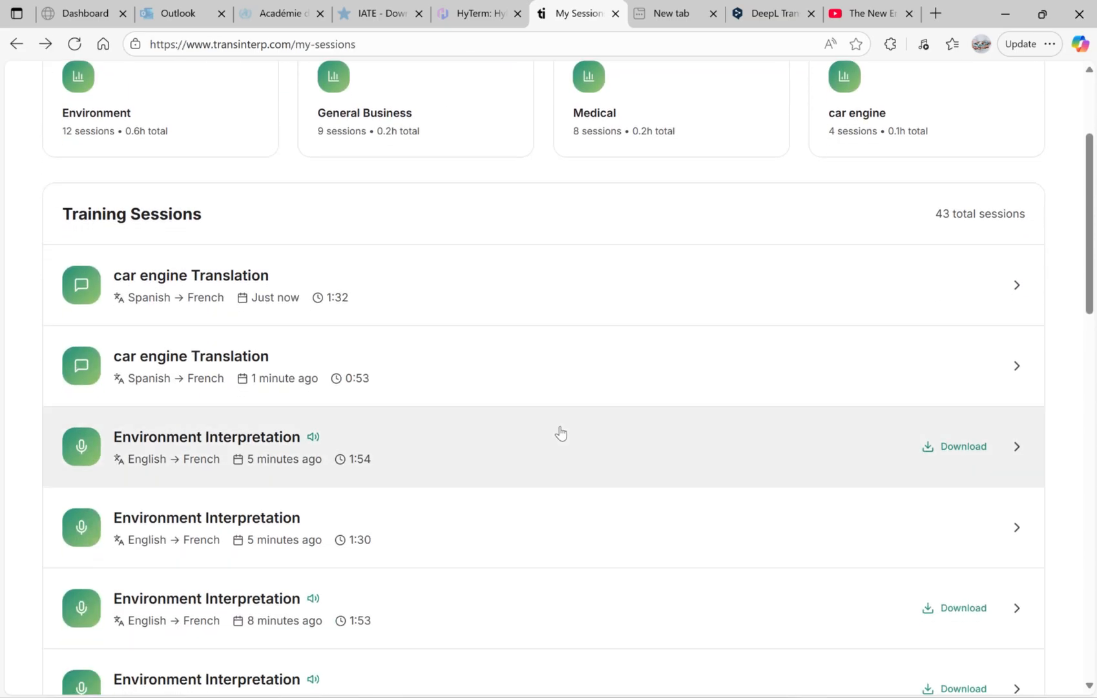
{"action": "left_click", "coordinate": [653, 446]}
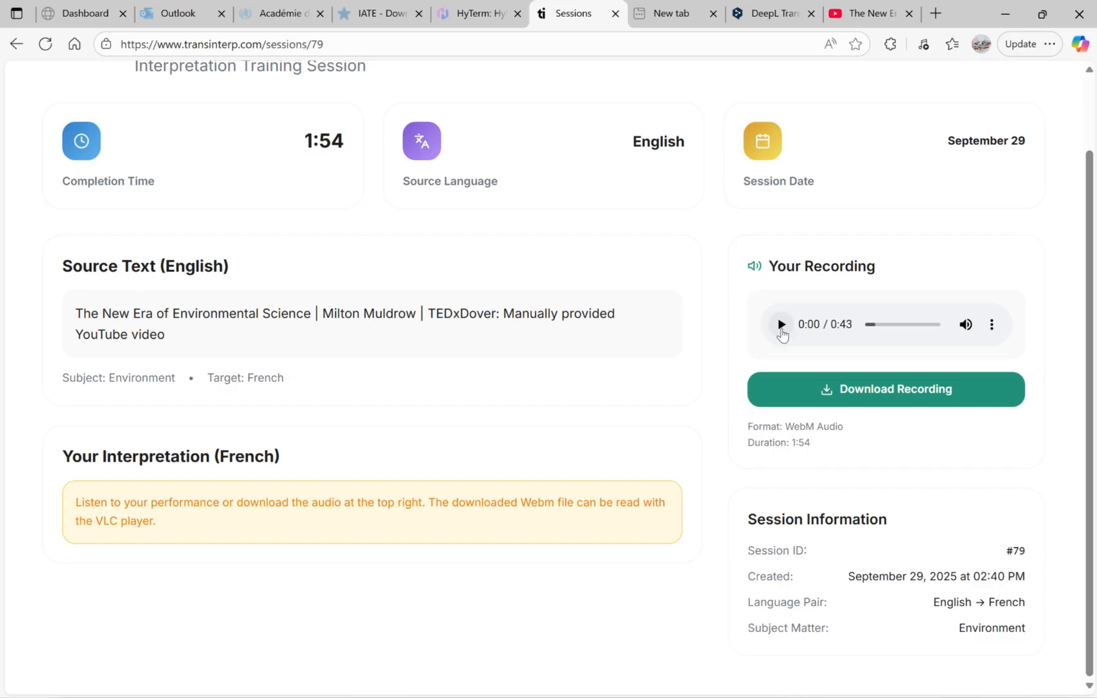
Step: Play the first seconds of the interpretation recording and download it as session-79-recording.webm
{"action": "left_click", "coordinate": [781, 324]}
{"action": "left_click", "coordinate": [780, 325]}
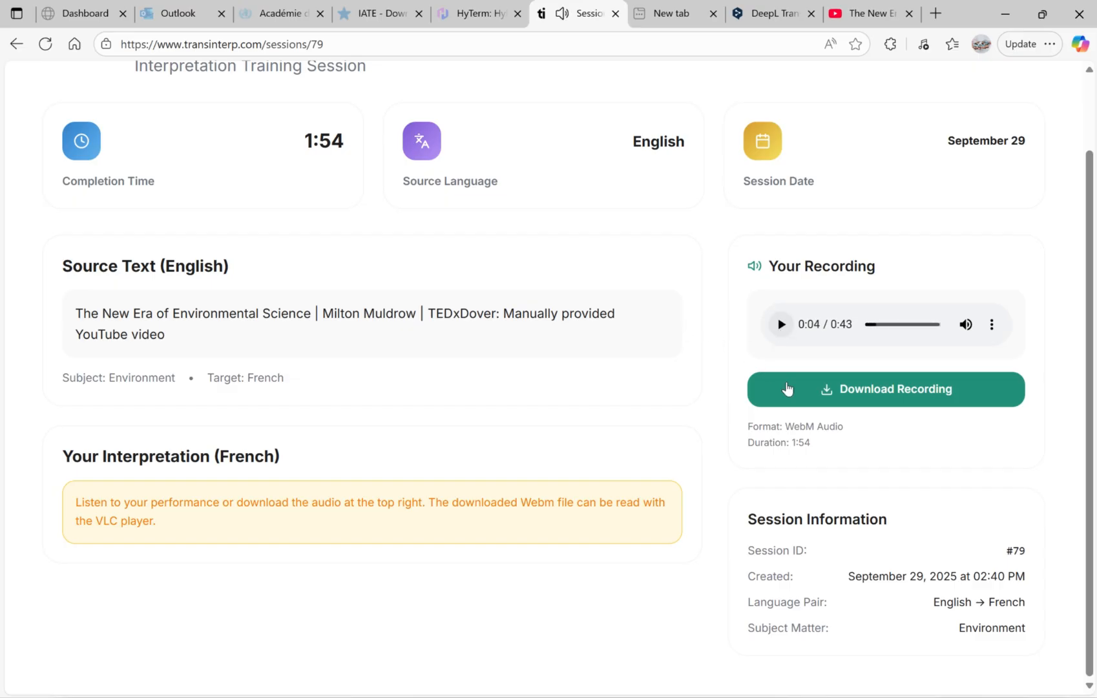
{"action": "left_click", "coordinate": [831, 399]}
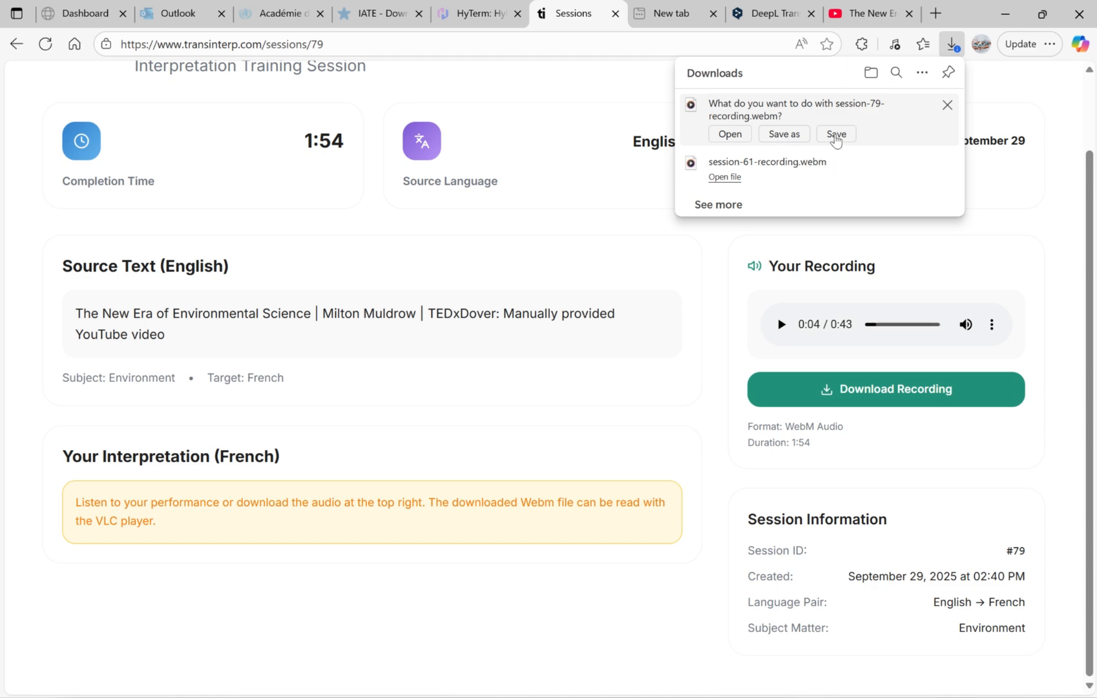
{"action": "left_click", "coordinate": [836, 133]}
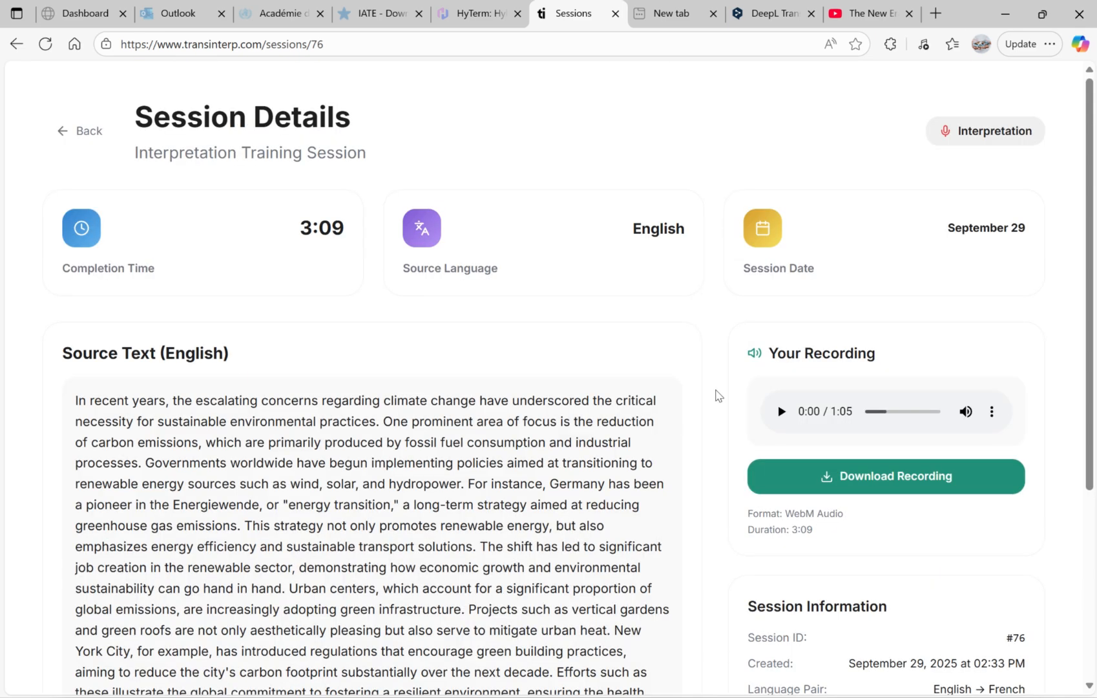
Step: Review the English source text and recording section of the earlier climate change interpretation session and leave its details
{"action": "scroll", "coordinate": [717, 395], "scroll_direction": "down", "scroll_amount": 3}
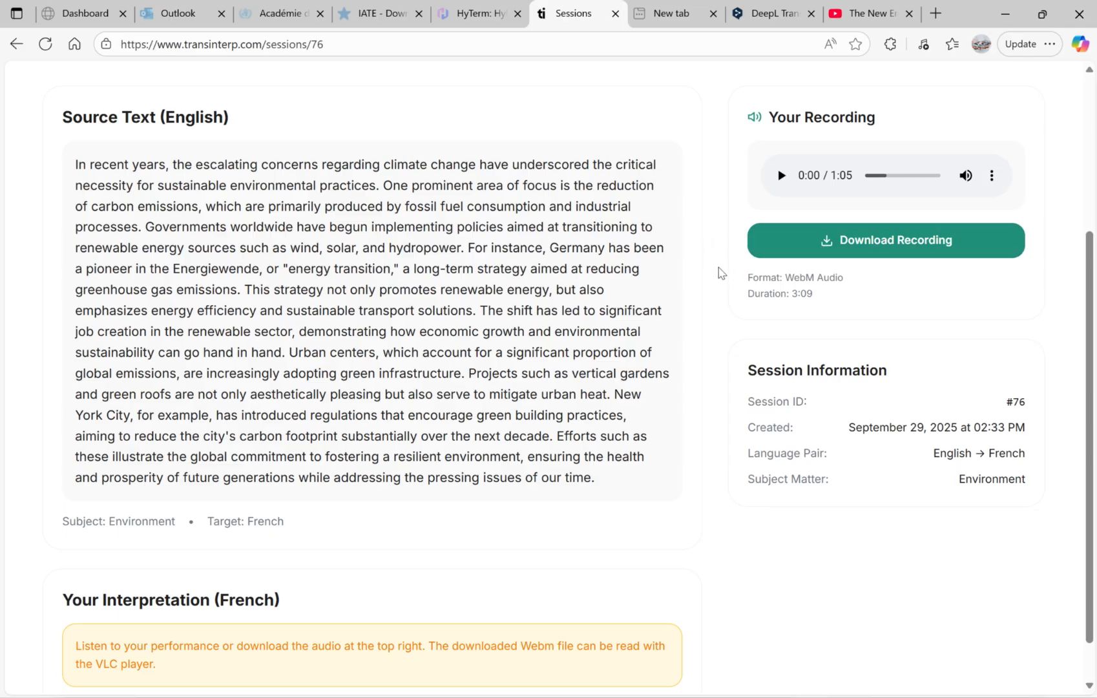
{"action": "key", "text": "alt+Left"}
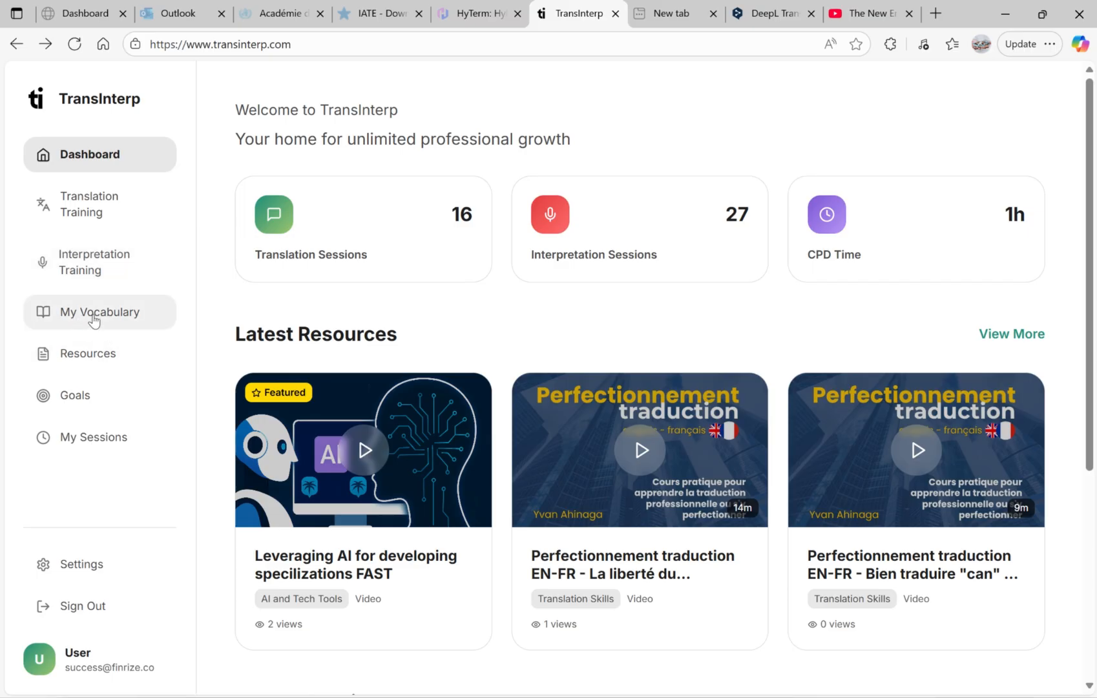
Step: Start a new English-to-French term in My Vocabulary and set its subject matter to Finance
{"action": "left_click", "coordinate": [94, 313]}
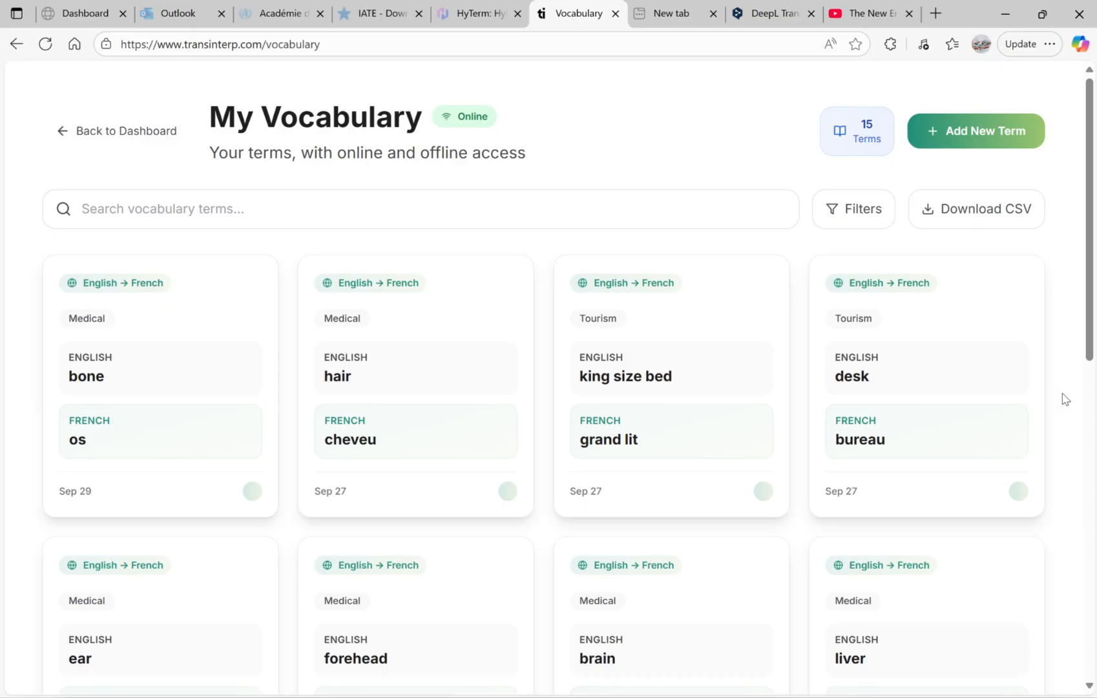
{"action": "left_click", "coordinate": [940, 141]}
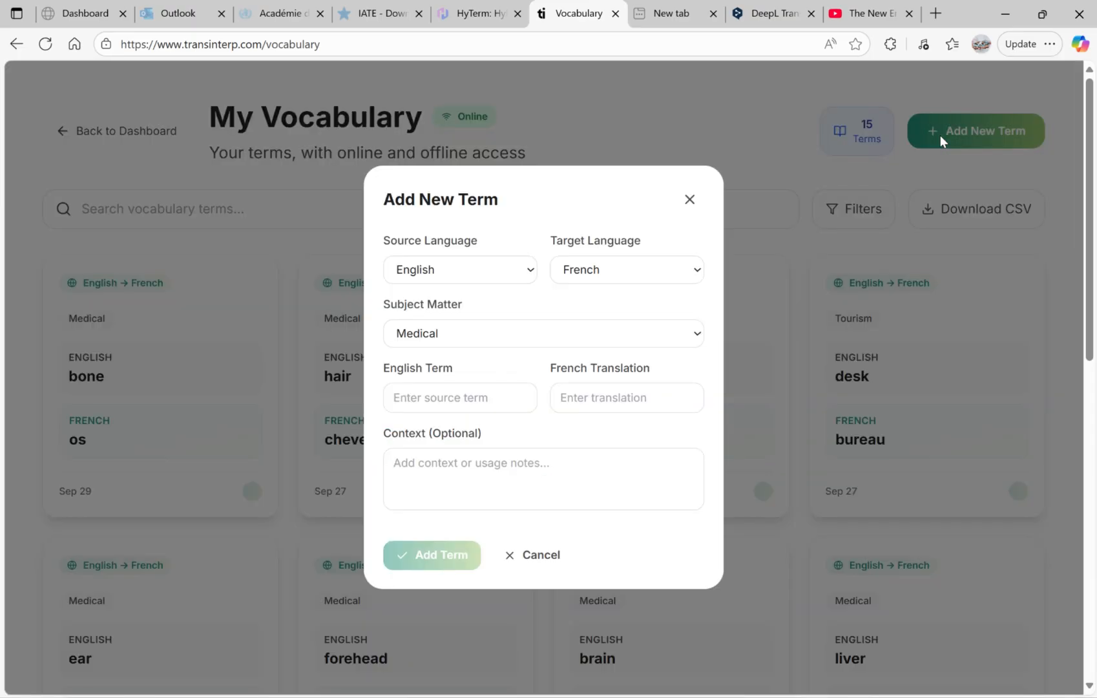
{"action": "left_click", "coordinate": [529, 277]}
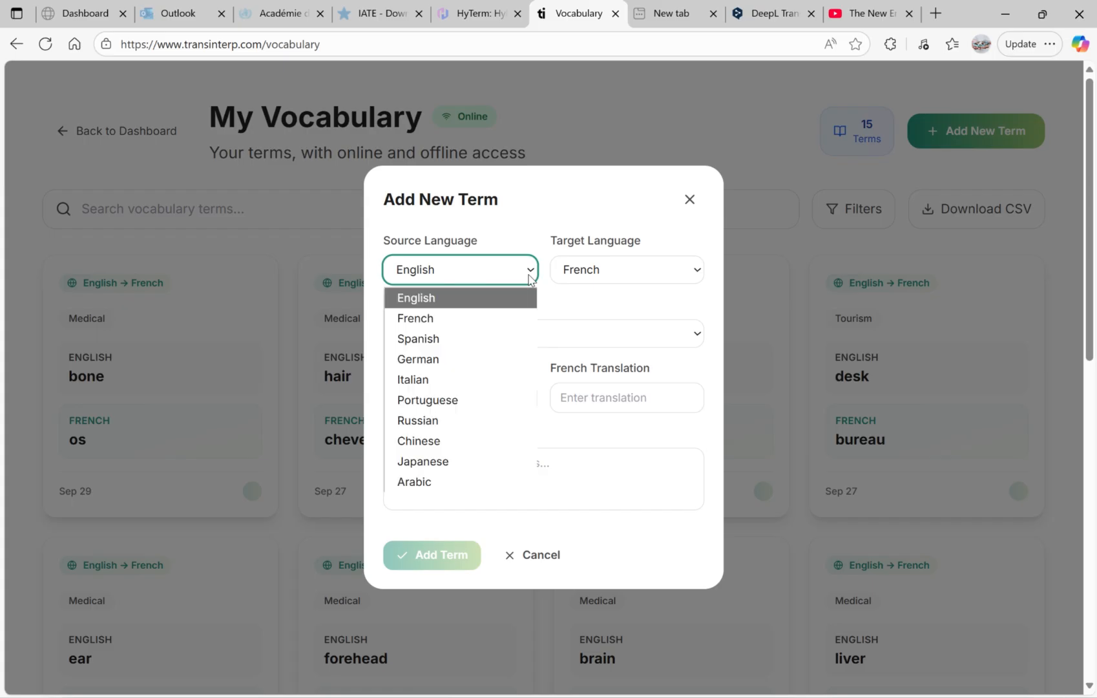
{"action": "left_click", "coordinate": [528, 278]}
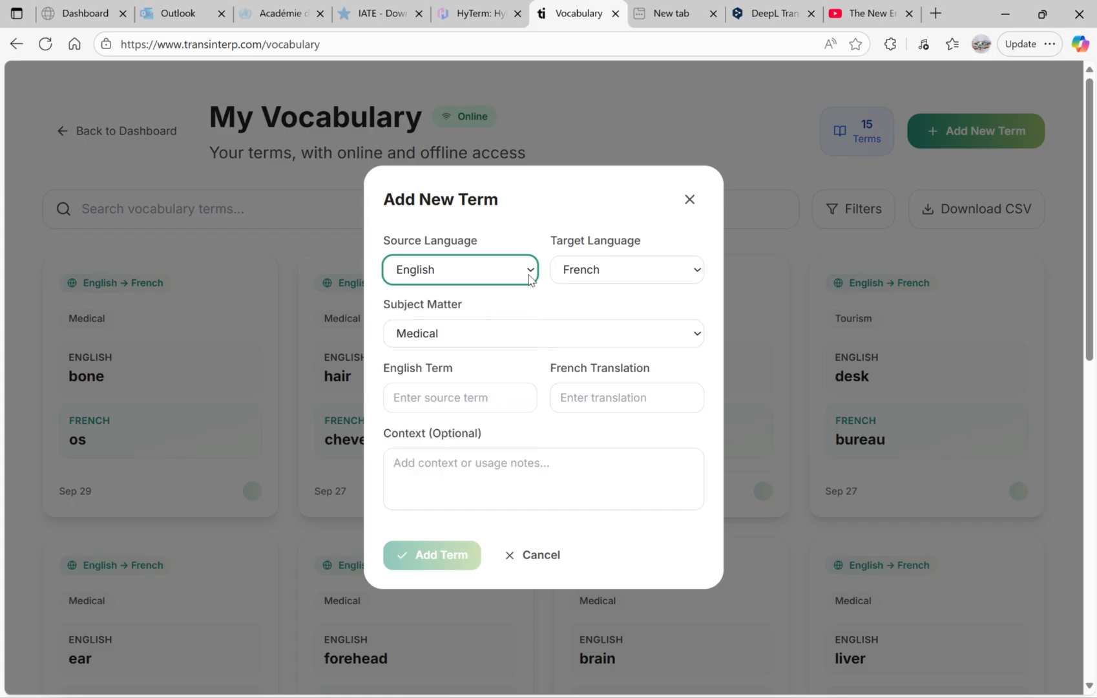
{"action": "left_click", "coordinate": [580, 340]}
{"action": "scroll", "coordinate": [551, 465], "scroll_direction": "down", "scroll_amount": 1}
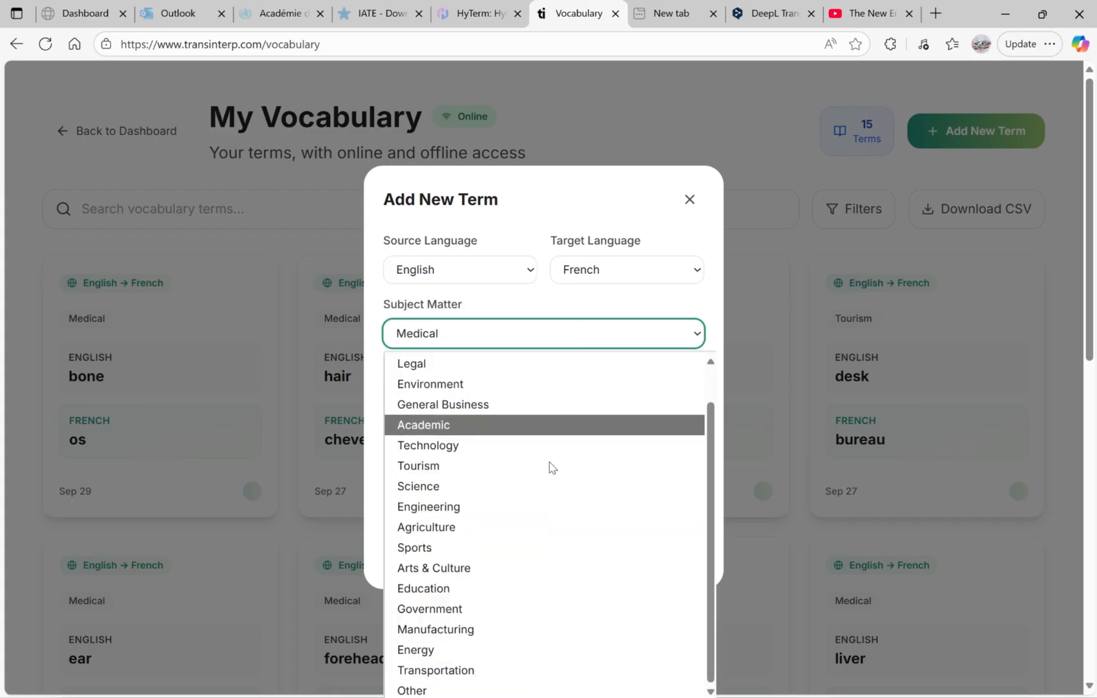
{"action": "scroll", "coordinate": [551, 465], "scroll_direction": "up", "scroll_amount": 1}
{"action": "scroll", "coordinate": [513, 433], "scroll_direction": "down", "scroll_amount": 1}
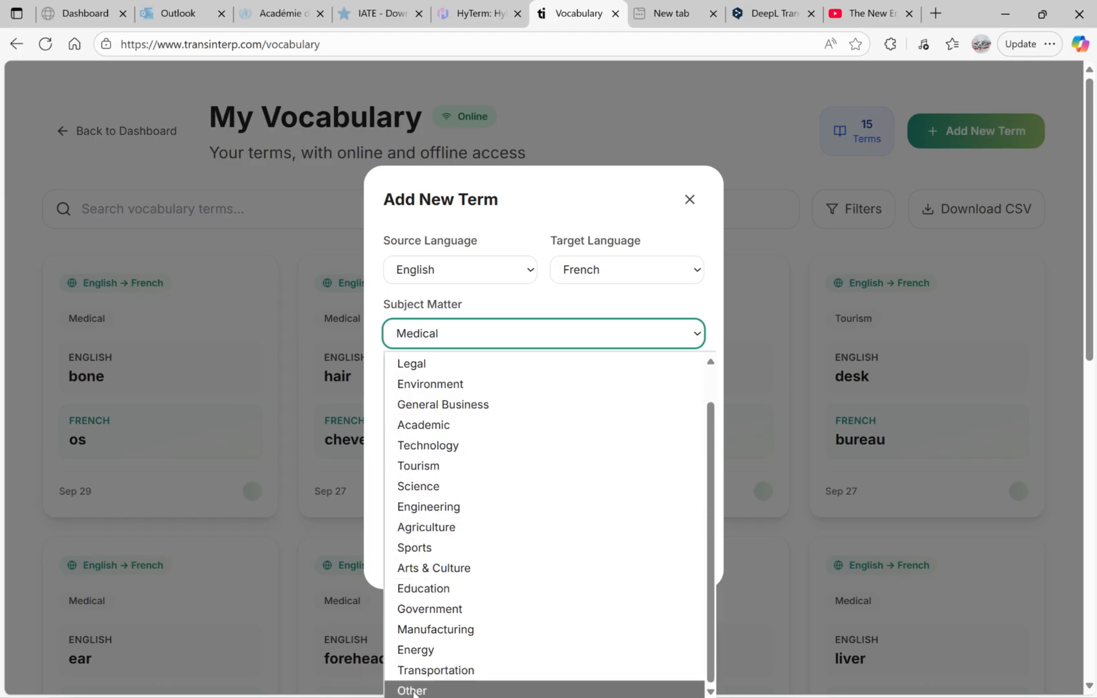
{"action": "scroll", "coordinate": [491, 375], "scroll_direction": "up", "scroll_amount": 1}
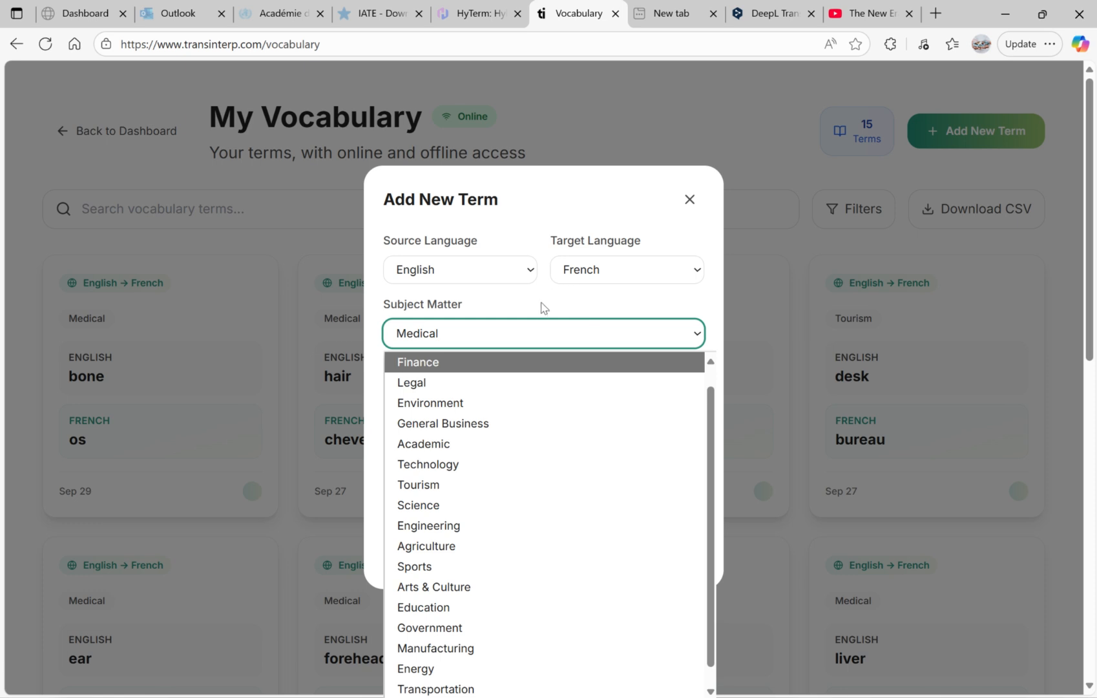
{"action": "left_click", "coordinate": [541, 365]}
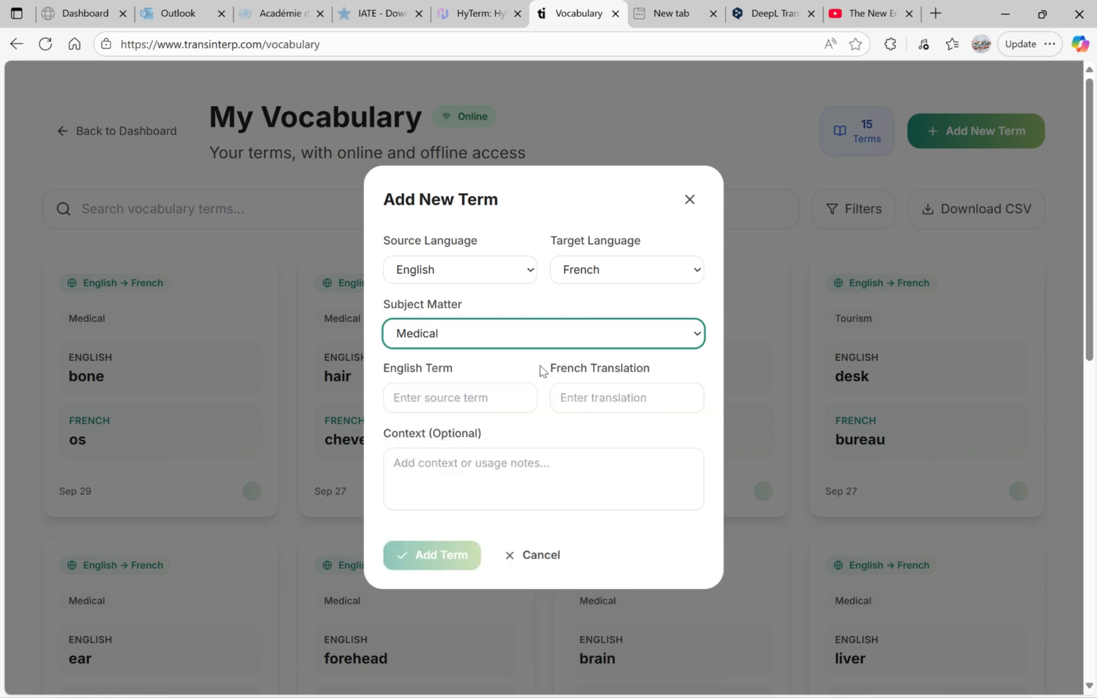
Step: Enter "accounting" as the English term and "comptabilité" as its French translation, and add the term to the vocabulary
{"action": "left_click", "coordinate": [460, 397]}
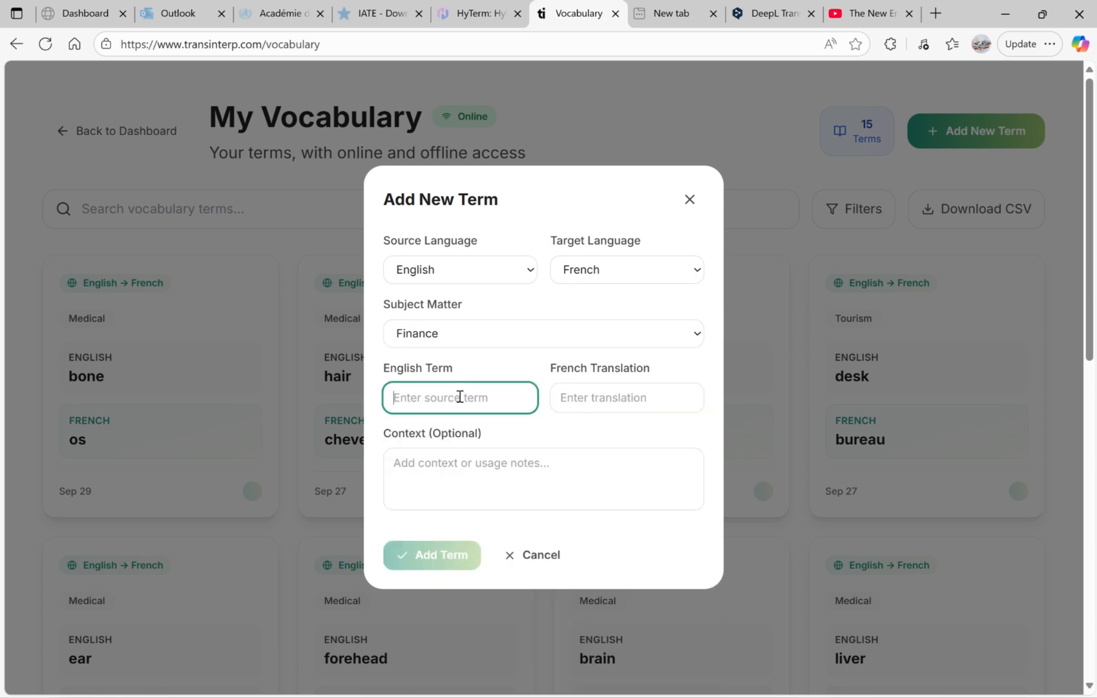
{"action": "type", "text": "accounting"}
{"action": "left_click", "coordinate": [579, 404]}
{"action": "type", "text": "com"}
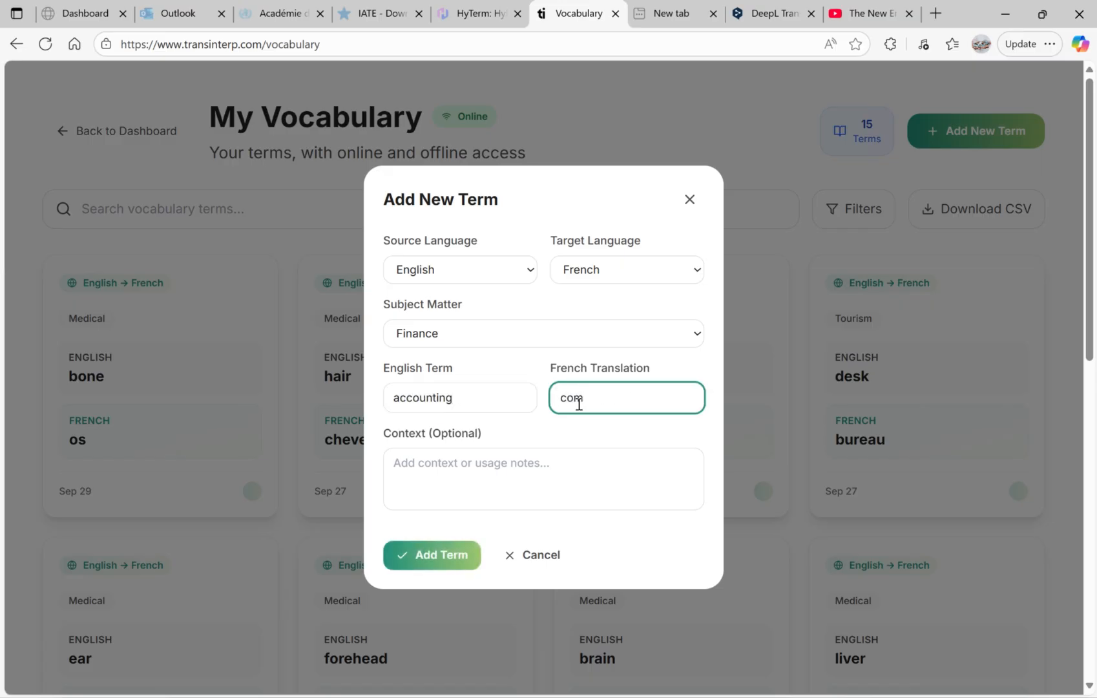
{"action": "type", "text": "ptabilité"}
{"action": "left_click", "coordinate": [411, 558]}
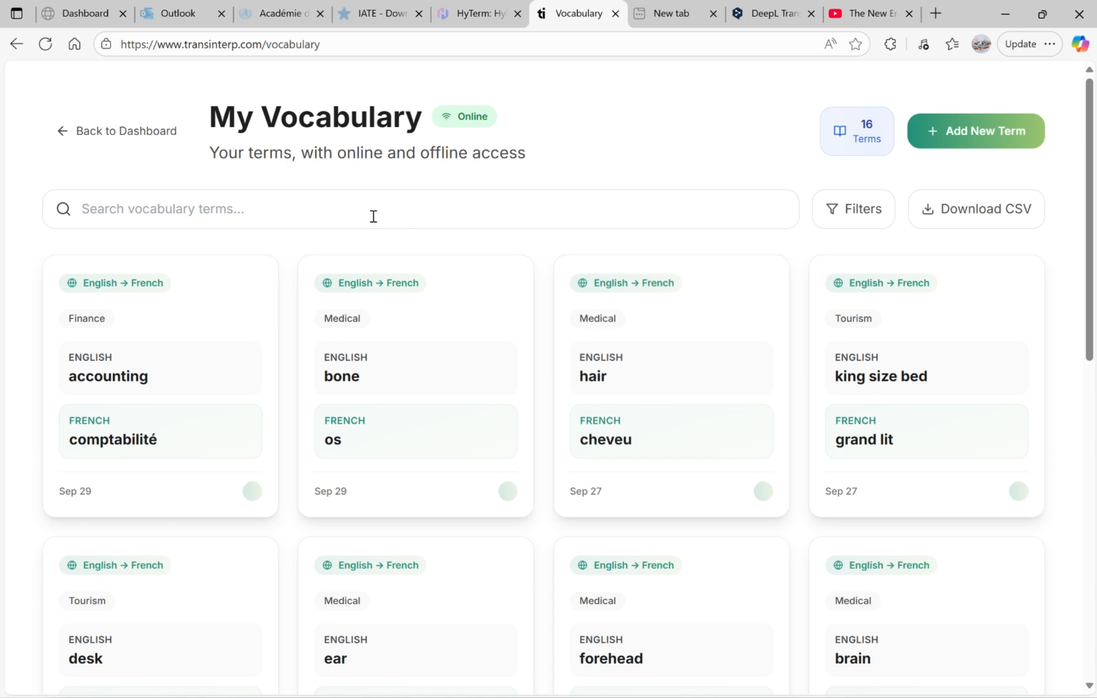
Step: Search the vocabulary terms for "kin" and replace that search with "brain"
{"action": "left_click", "coordinate": [402, 219]}
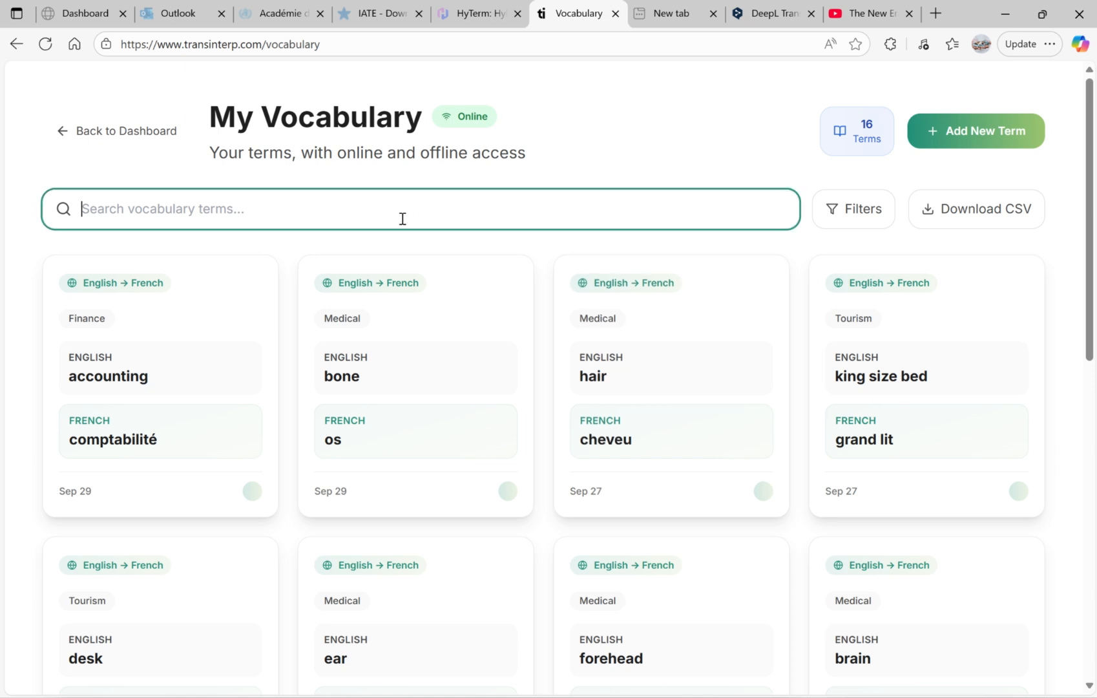
{"action": "type", "text": "kin"}
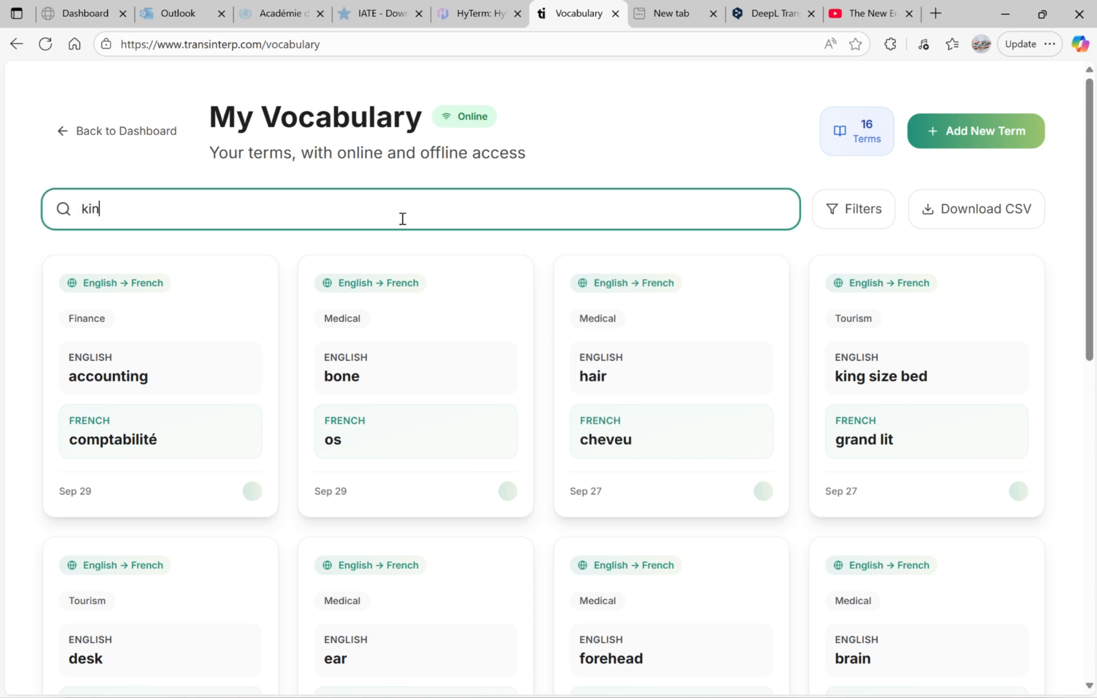
{"action": "key", "text": "BackSpace"}
{"action": "key", "text": "BackSpace"}
{"action": "key", "text": "BackSpace"}
{"action": "type", "text": "brain"}
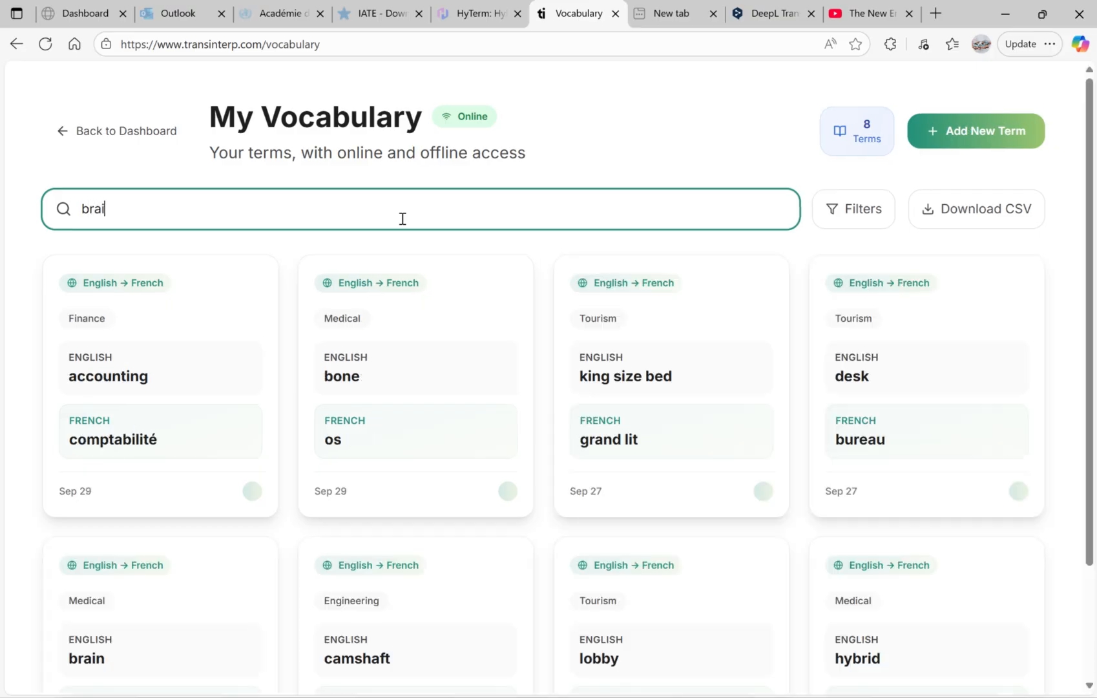
Step: Search the vocabulary for "des" instead and clear the search to list all terms again
{"action": "key", "text": "BackSpace"}
{"action": "key", "text": "BackSpace"}
{"action": "key", "text": "BackSpace"}
{"action": "key", "text": "BackSpace"}
{"action": "key", "text": "BackSpace"}
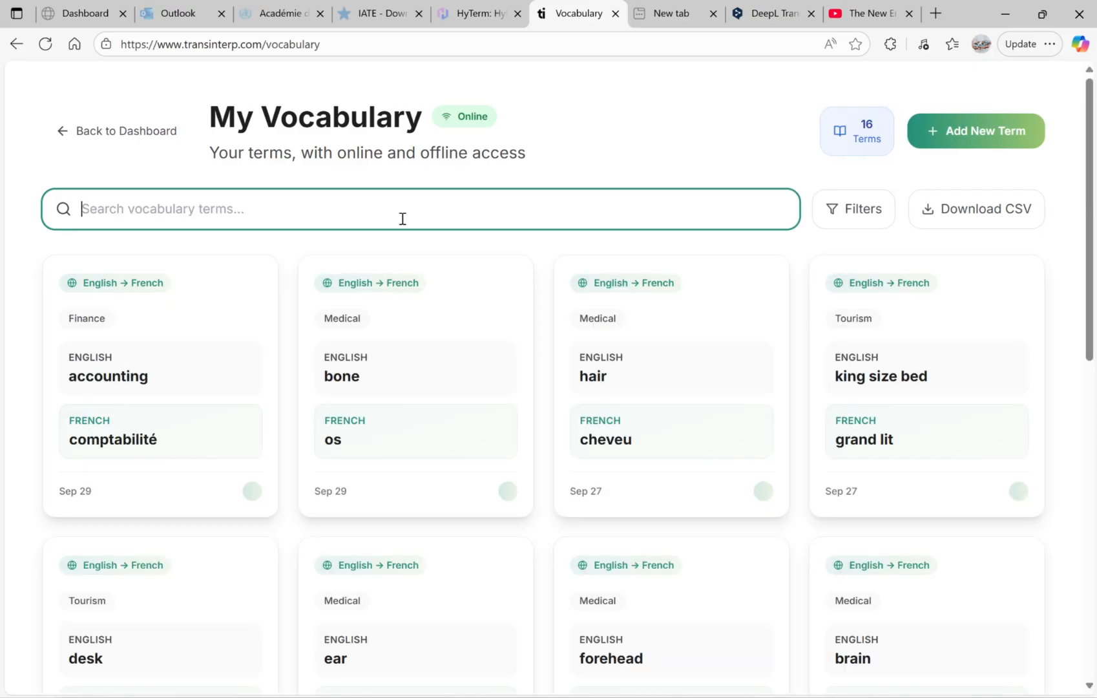
{"action": "type", "text": "des"}
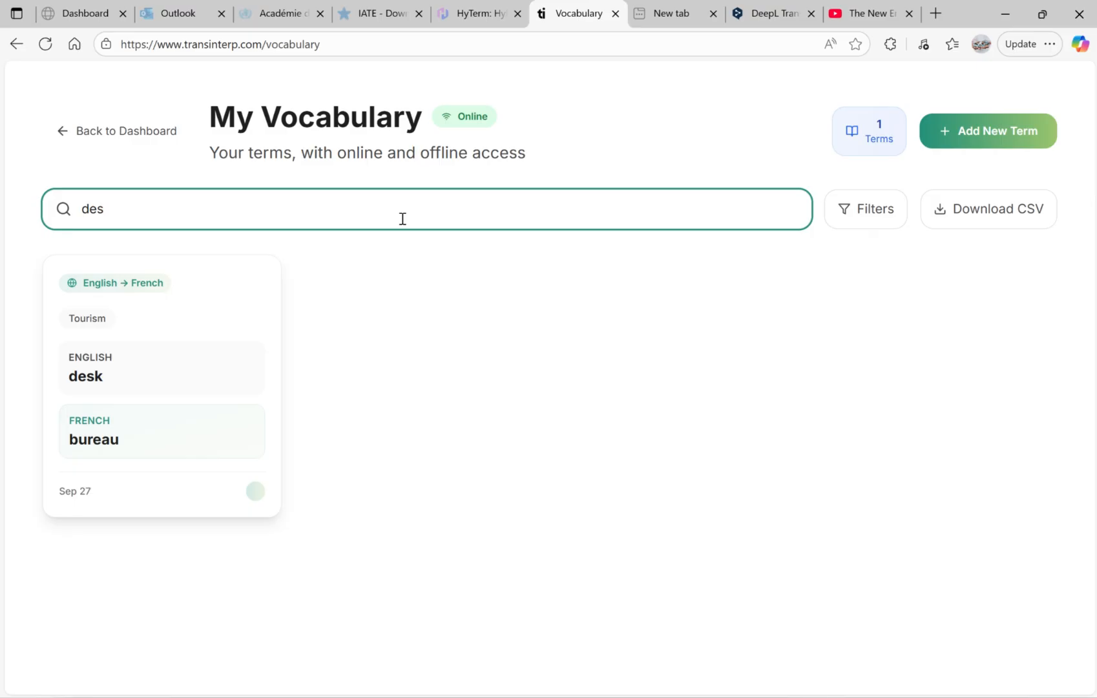
{"action": "key", "text": "BackSpace"}
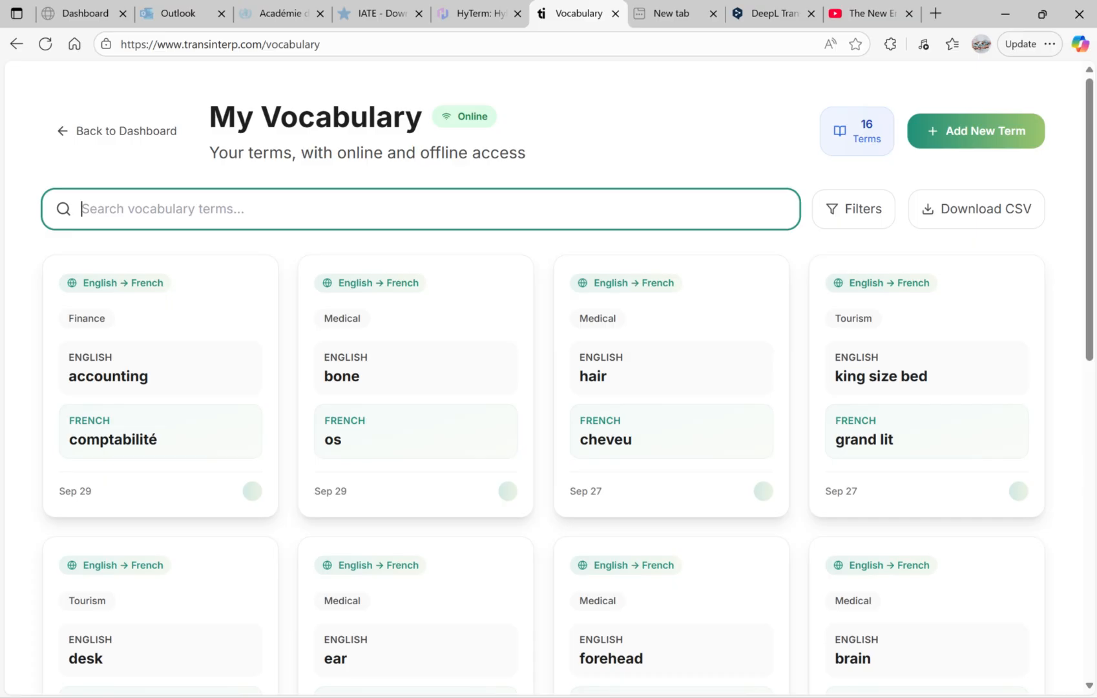
Step: Turn on airplane mode in the system quick settings to switch My Vocabulary to offline use
{"action": "key", "text": "super+a"}
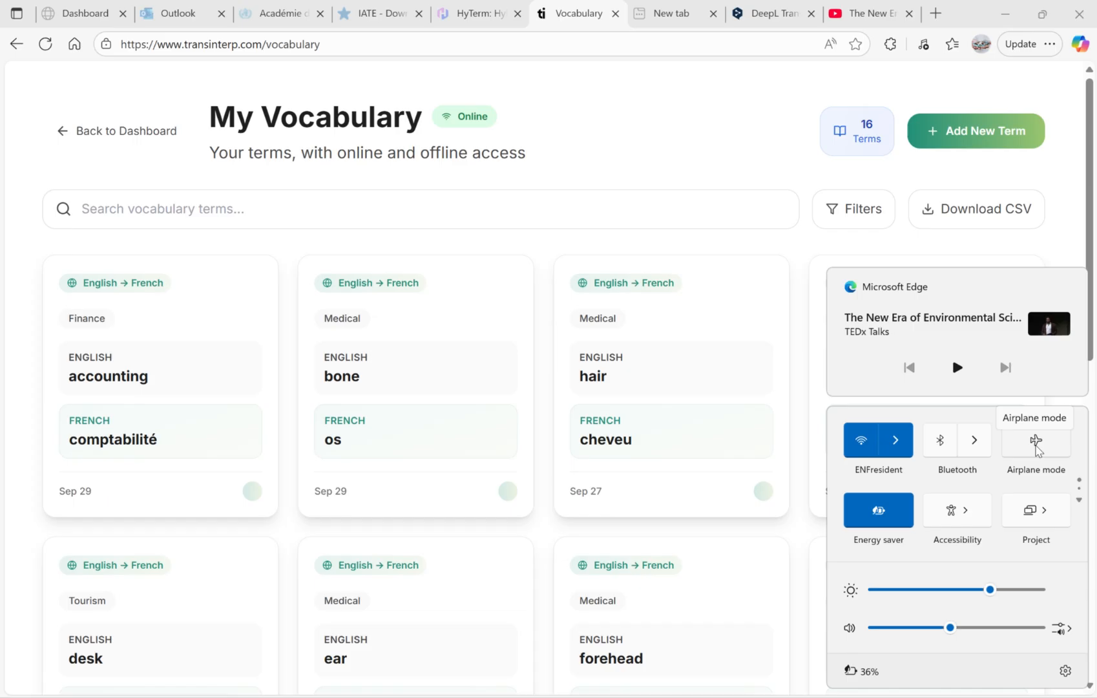
{"action": "left_click", "coordinate": [1035, 442]}
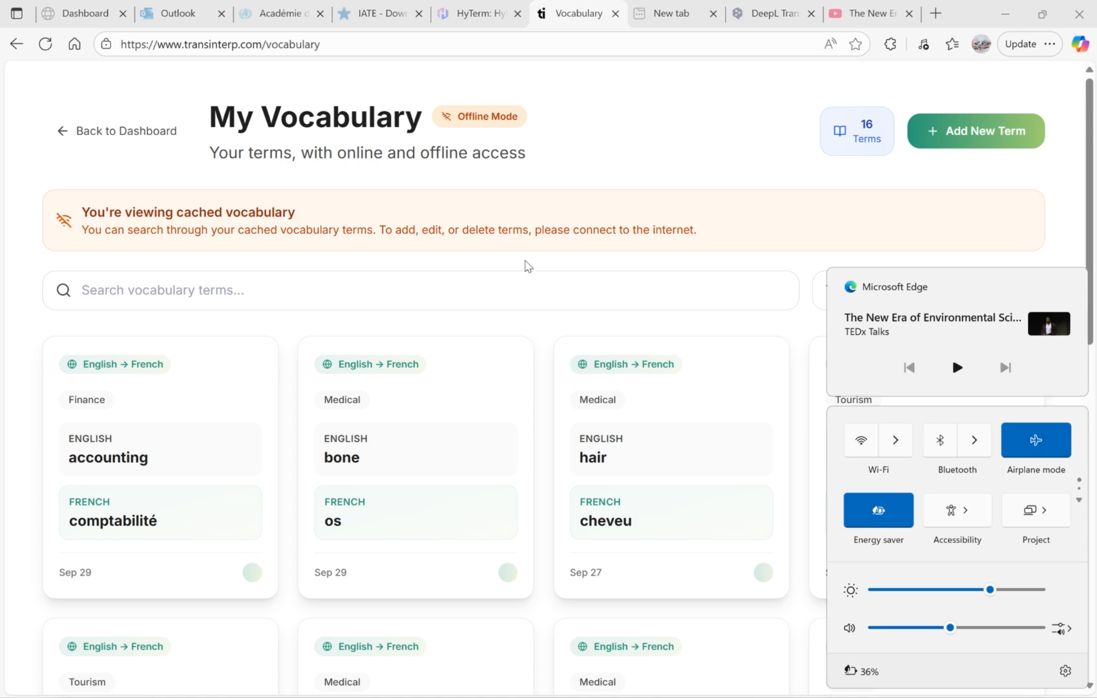
{"action": "left_click", "coordinate": [527, 266]}
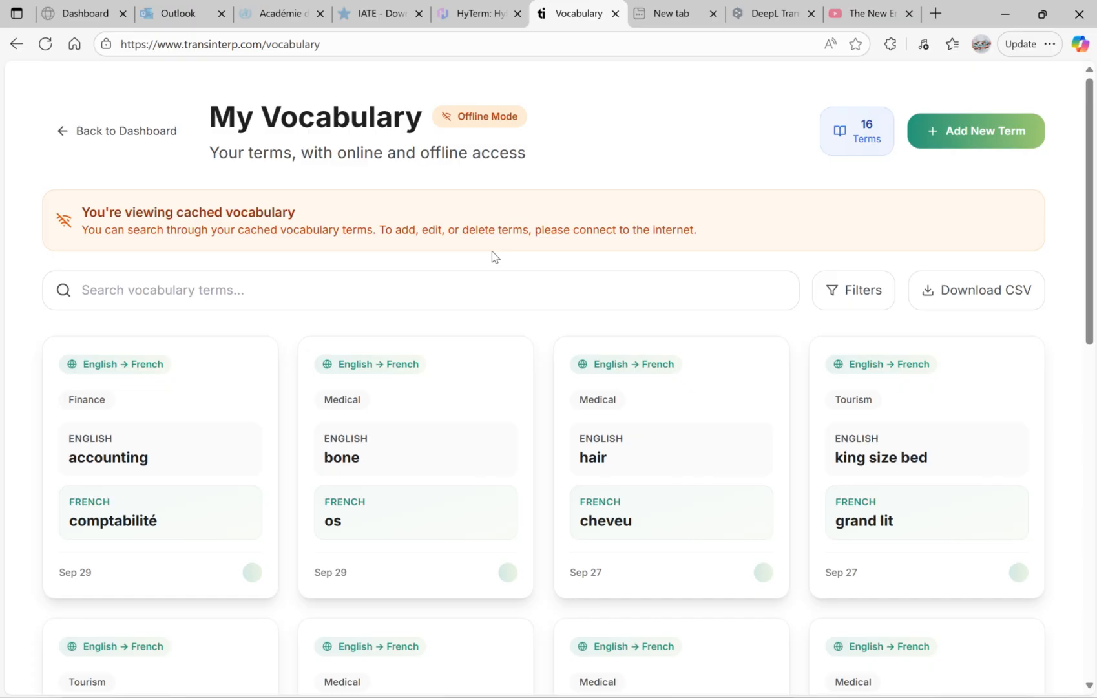
Step: Search the cached vocabulary terms for "hai" while offline and clear the search
{"action": "left_click", "coordinate": [437, 291]}
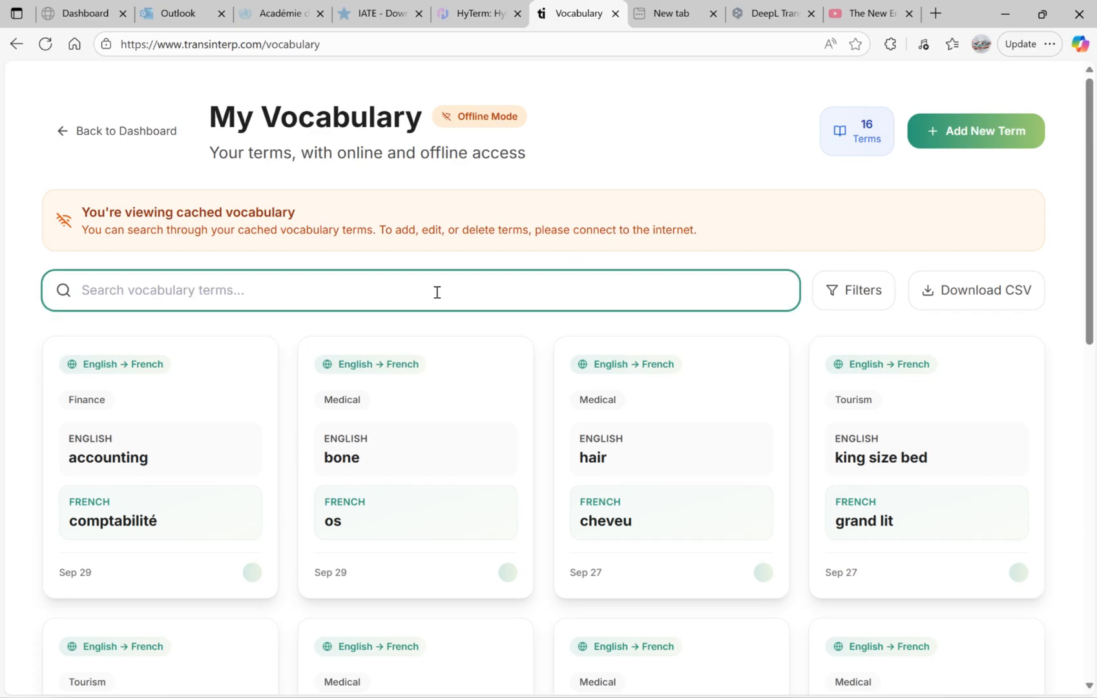
{"action": "type", "text": "hai"}
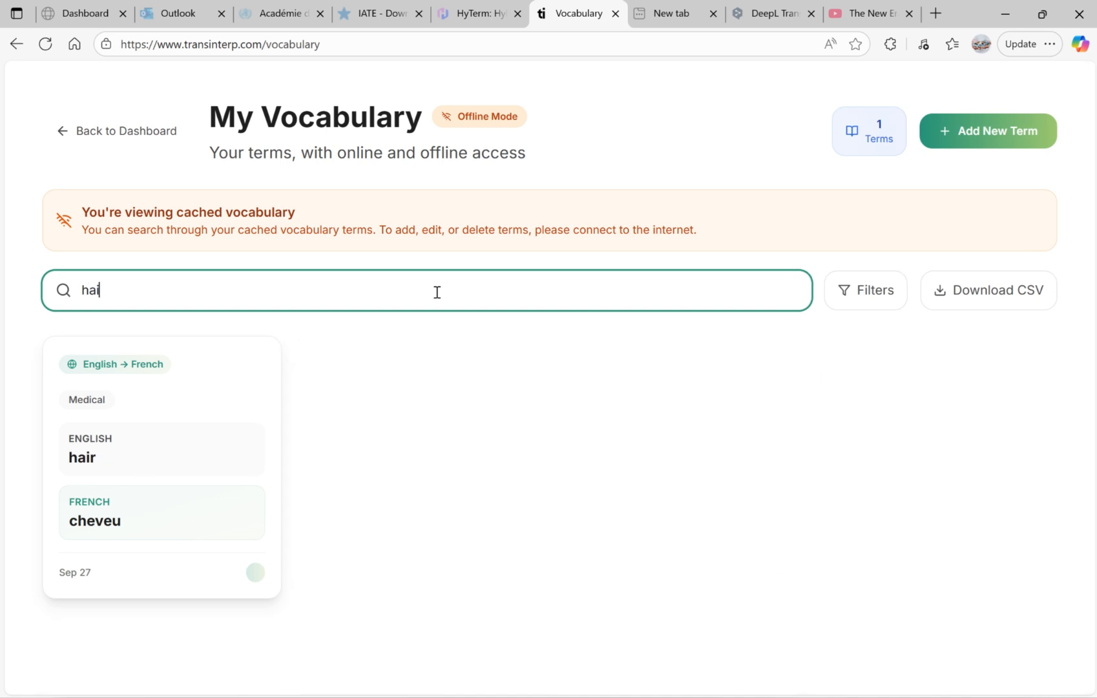
{"action": "key", "text": "BackSpace"}
{"action": "key", "text": "BackSpace"}
{"action": "key", "text": "BackSpace"}
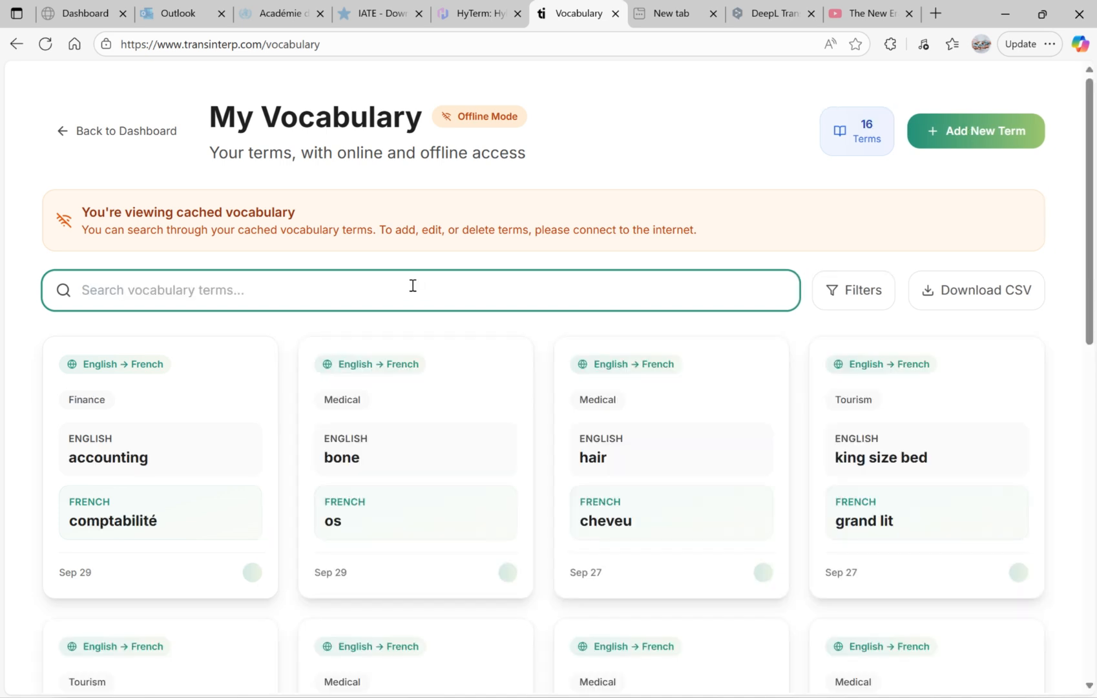
Step: Search the offline vocabulary for "cam" and empty the search again
{"action": "type", "text": "cam"}
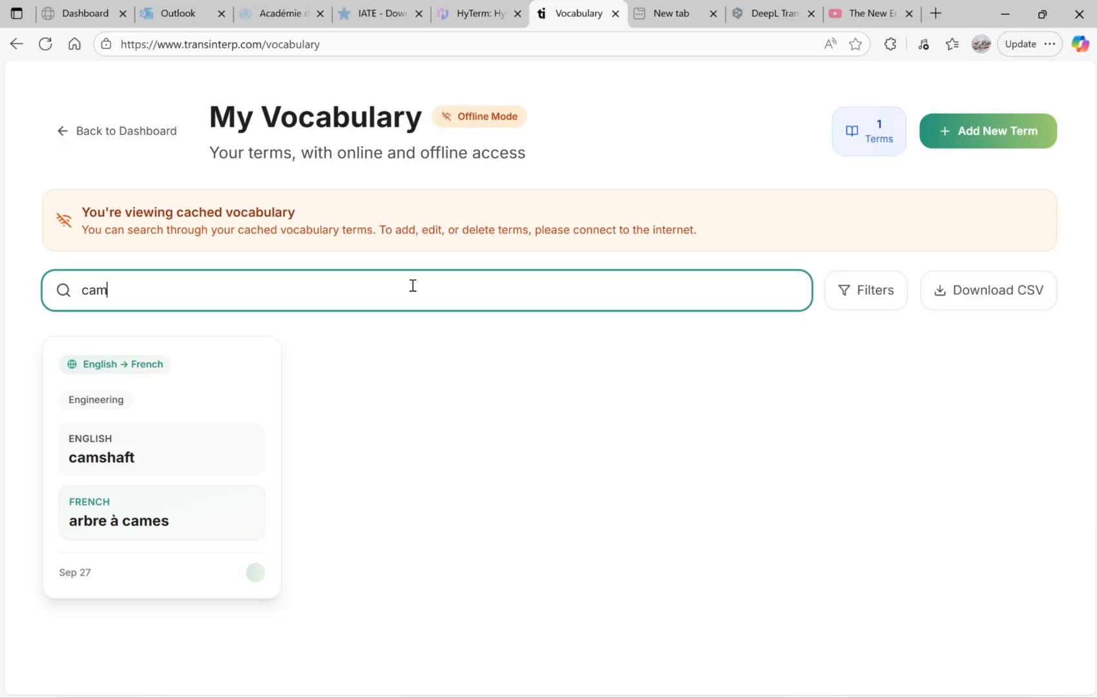
{"action": "key", "text": "BackSpace"}
{"action": "key", "text": "BackSpace"}
{"action": "key", "text": "BackSpace"}
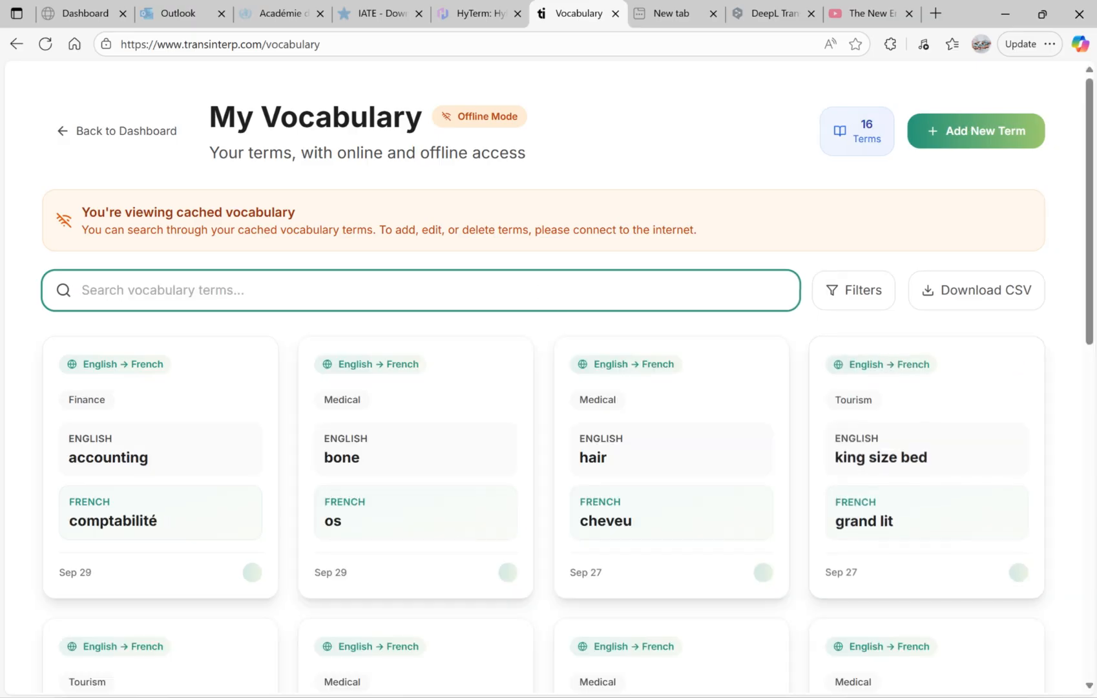
Step: Turn airplane mode off to bring the vocabulary page back online, and dismiss the quick settings
{"action": "key", "text": "super+a"}
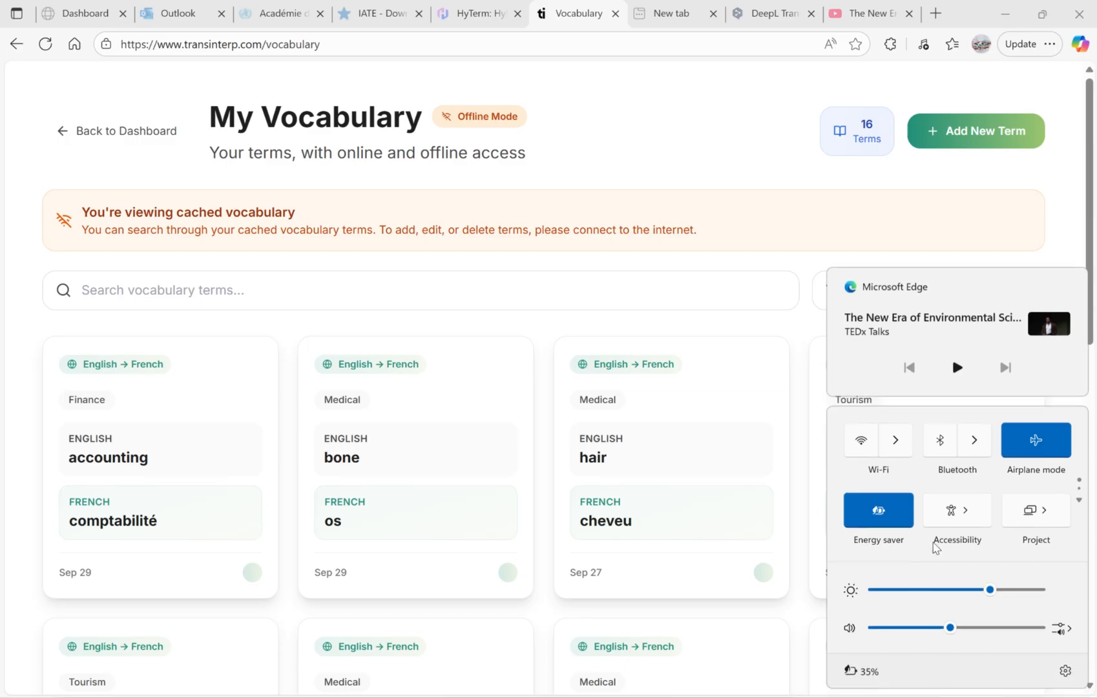
{"action": "left_click", "coordinate": [1037, 445]}
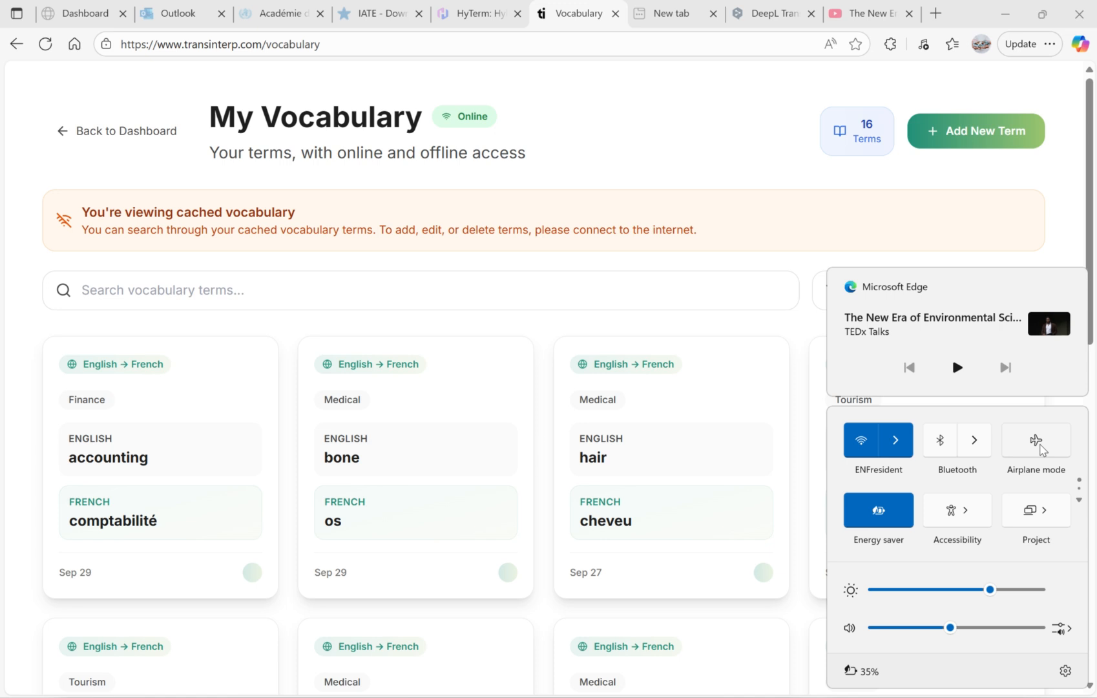
{"action": "left_click", "coordinate": [525, 265]}
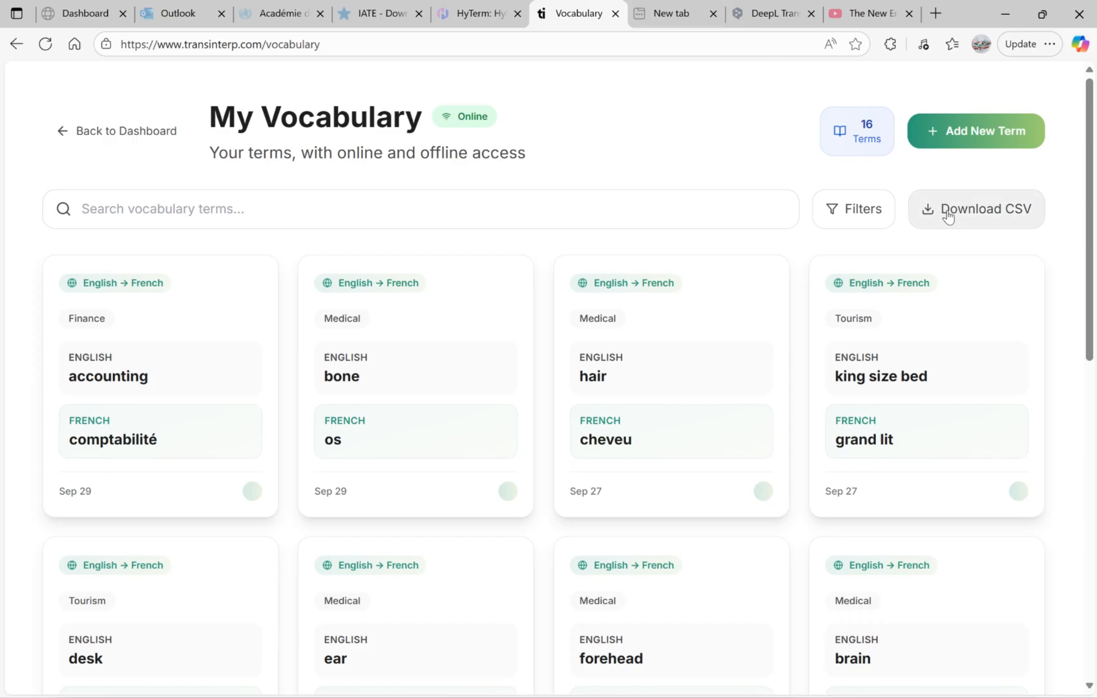
Step: Filter the vocabulary by the Medical subject and look through the matching term cards
{"action": "left_click", "coordinate": [843, 225]}
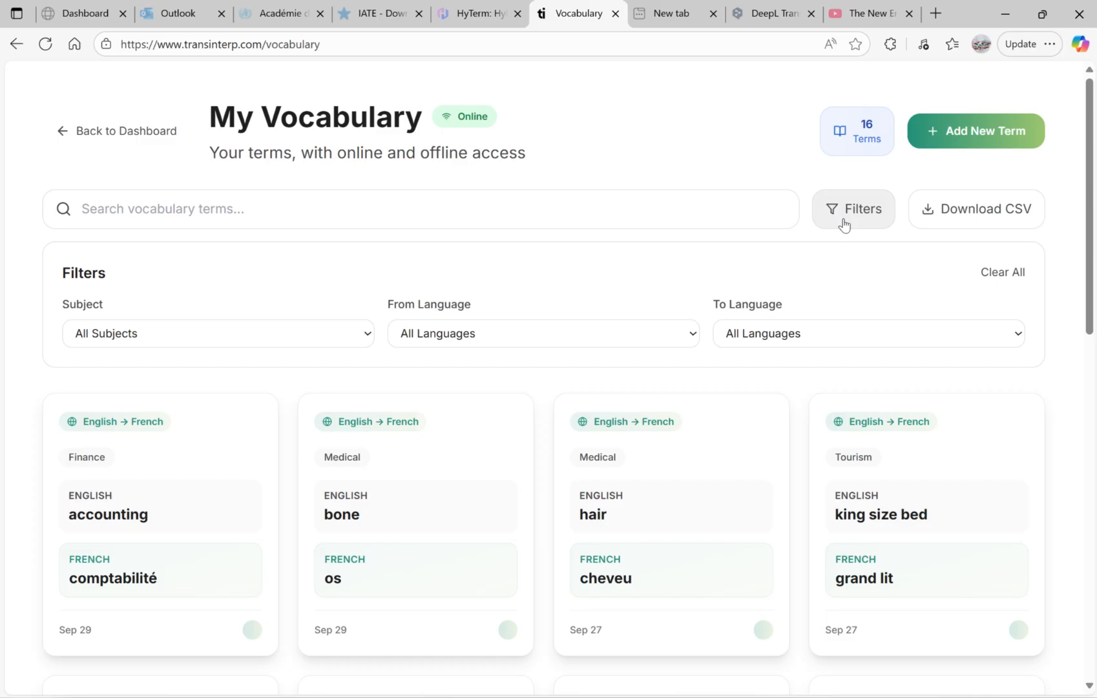
{"action": "left_click", "coordinate": [370, 342]}
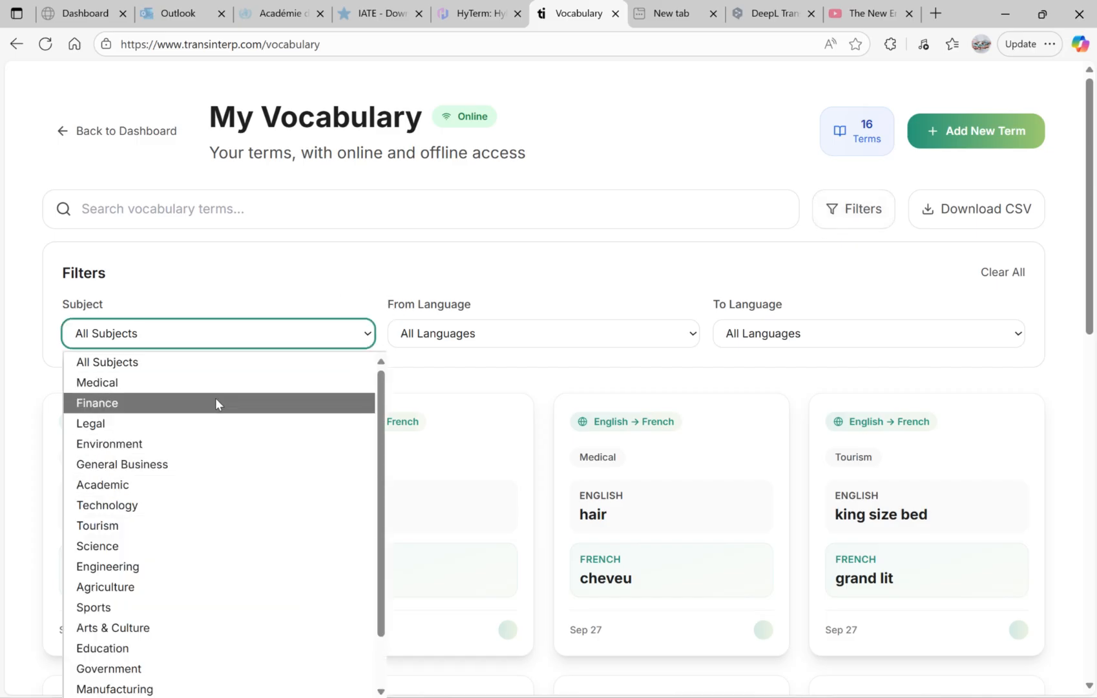
{"action": "left_click", "coordinate": [249, 388]}
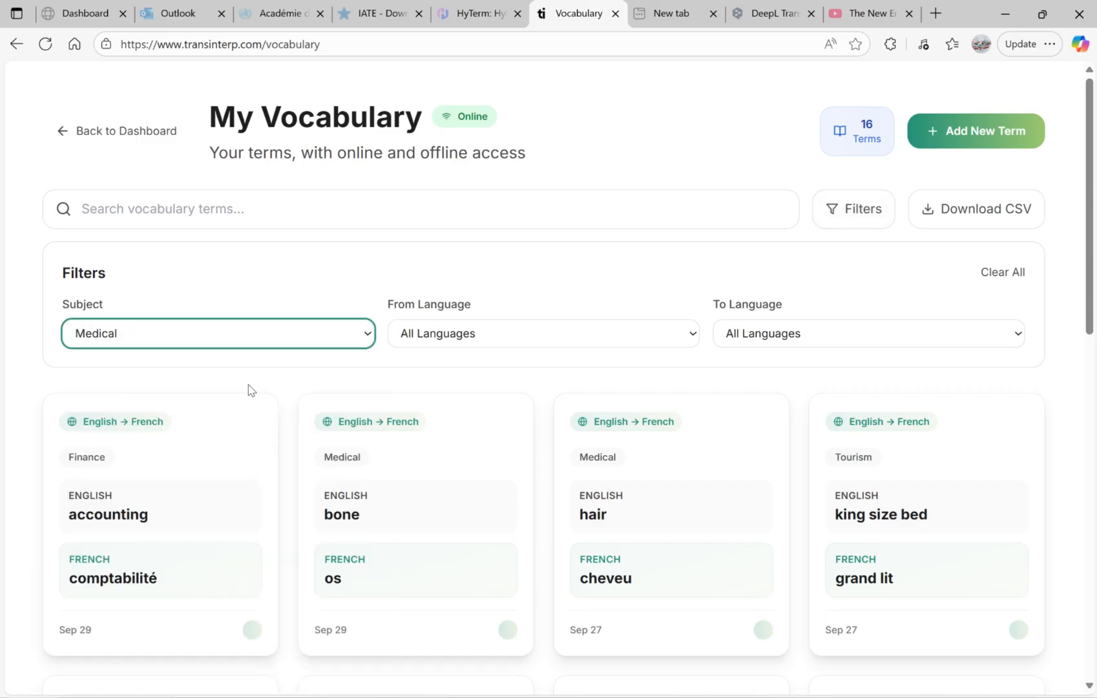
{"action": "left_click", "coordinate": [691, 337]}
{"action": "left_click", "coordinate": [691, 337]}
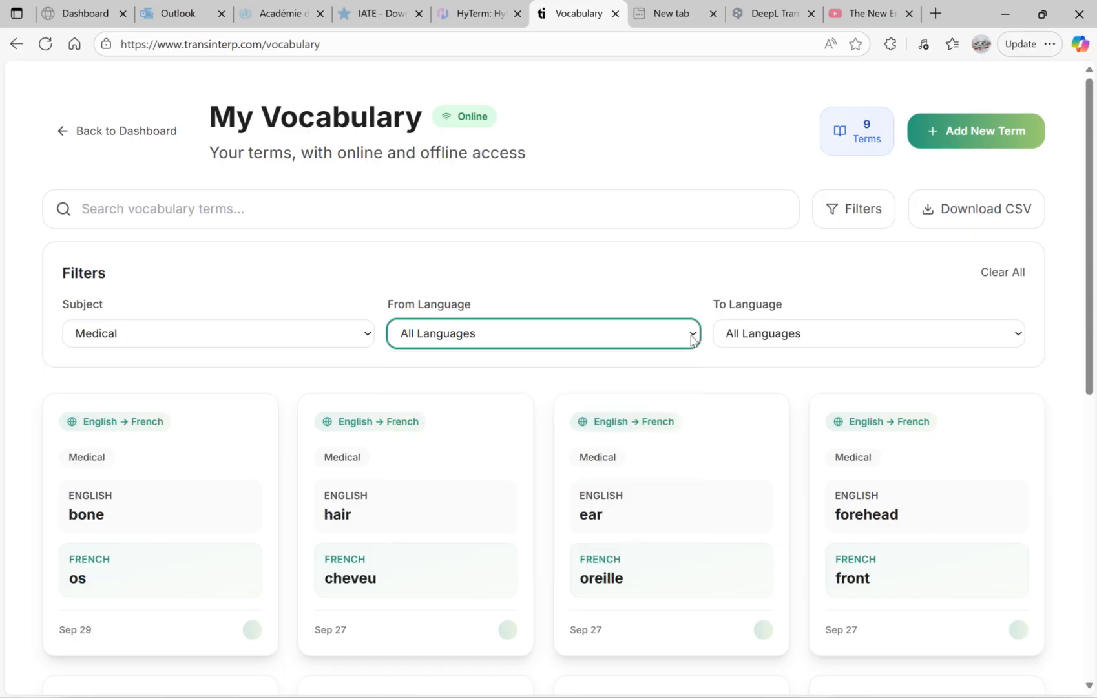
{"action": "left_click", "coordinate": [630, 287]}
{"action": "scroll", "coordinate": [656, 284], "scroll_direction": "down", "scroll_amount": 8}
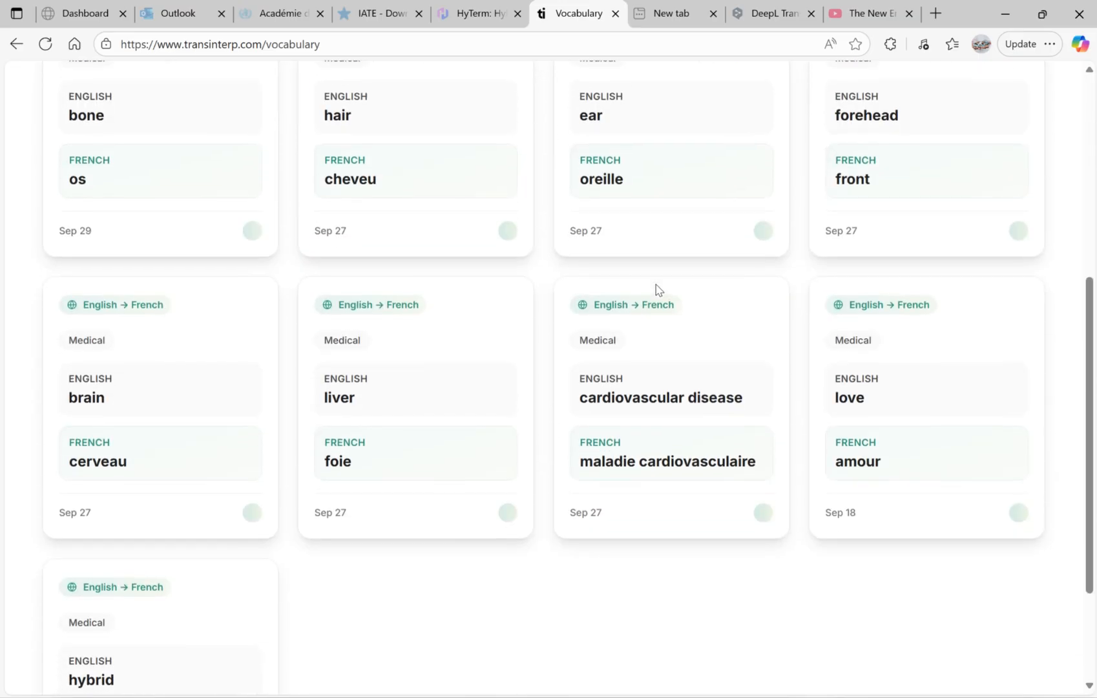
{"action": "scroll", "coordinate": [656, 284], "scroll_direction": "up", "scroll_amount": 10}
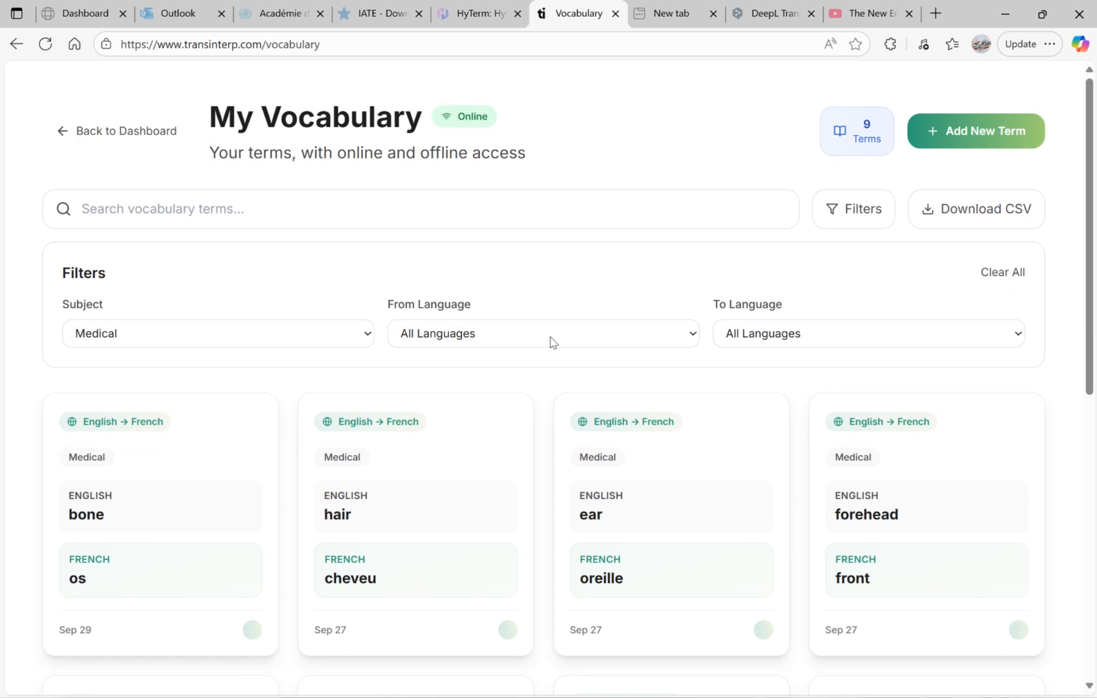
Step: Set the vocabulary's source-language filter to English and clear all filters
{"action": "left_click", "coordinate": [691, 336]}
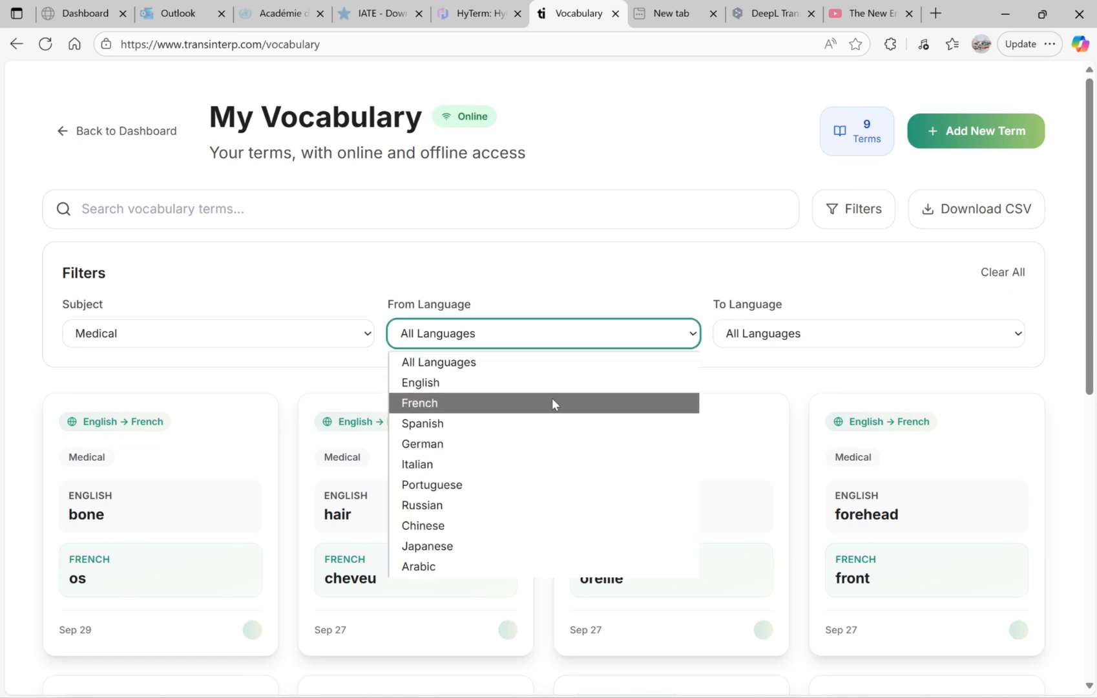
{"action": "left_click", "coordinate": [553, 403]}
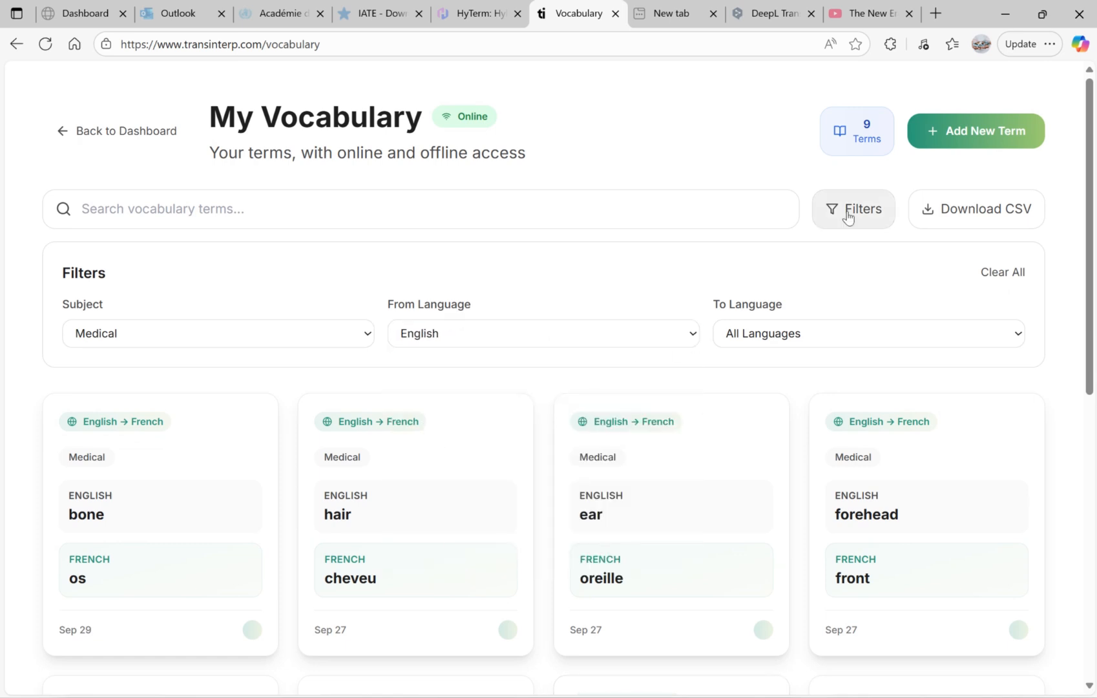
{"action": "left_click", "coordinate": [1014, 274]}
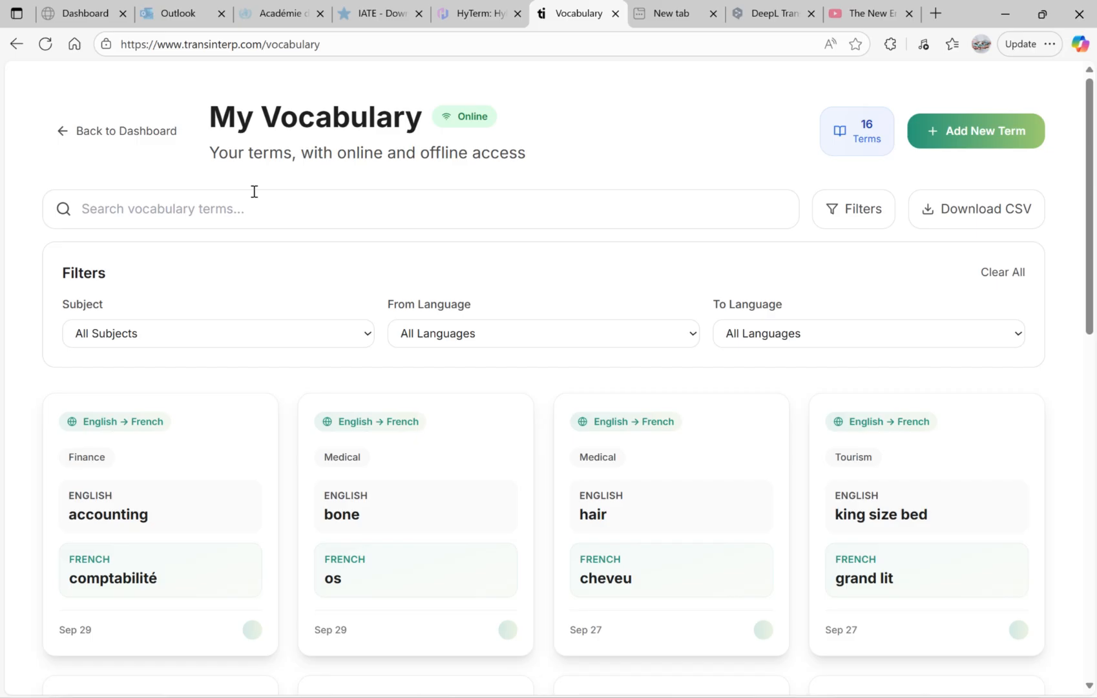
Step: Return to the dashboard, open the learning resources and look through the available video tutorials
{"action": "left_click", "coordinate": [105, 133]}
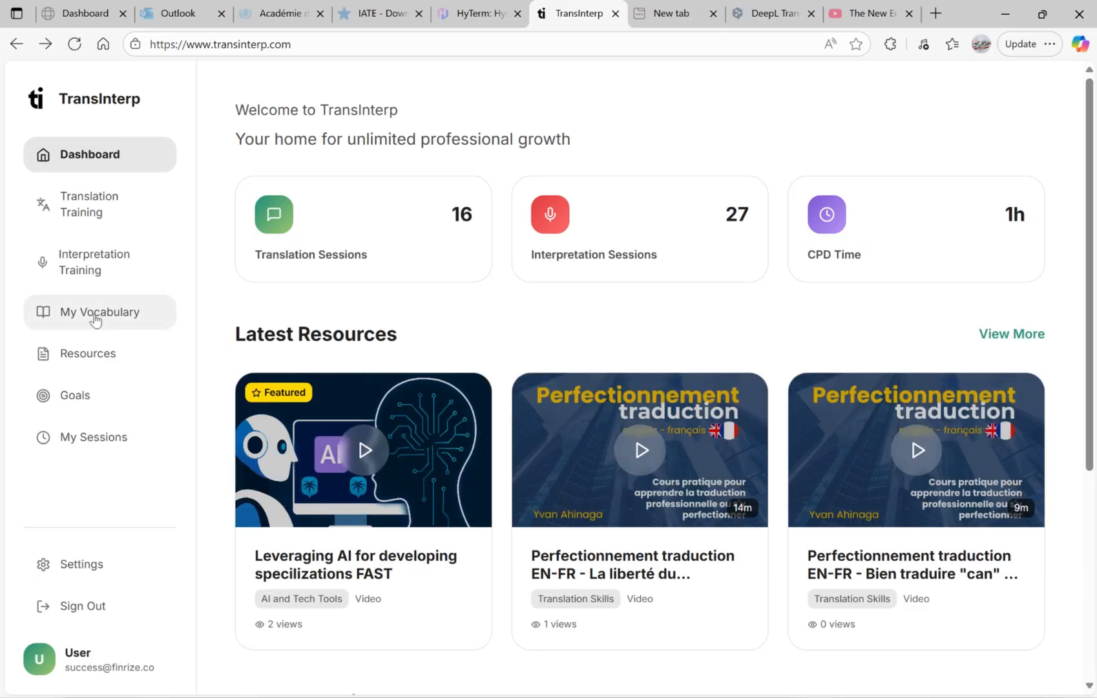
{"action": "left_click", "coordinate": [97, 362]}
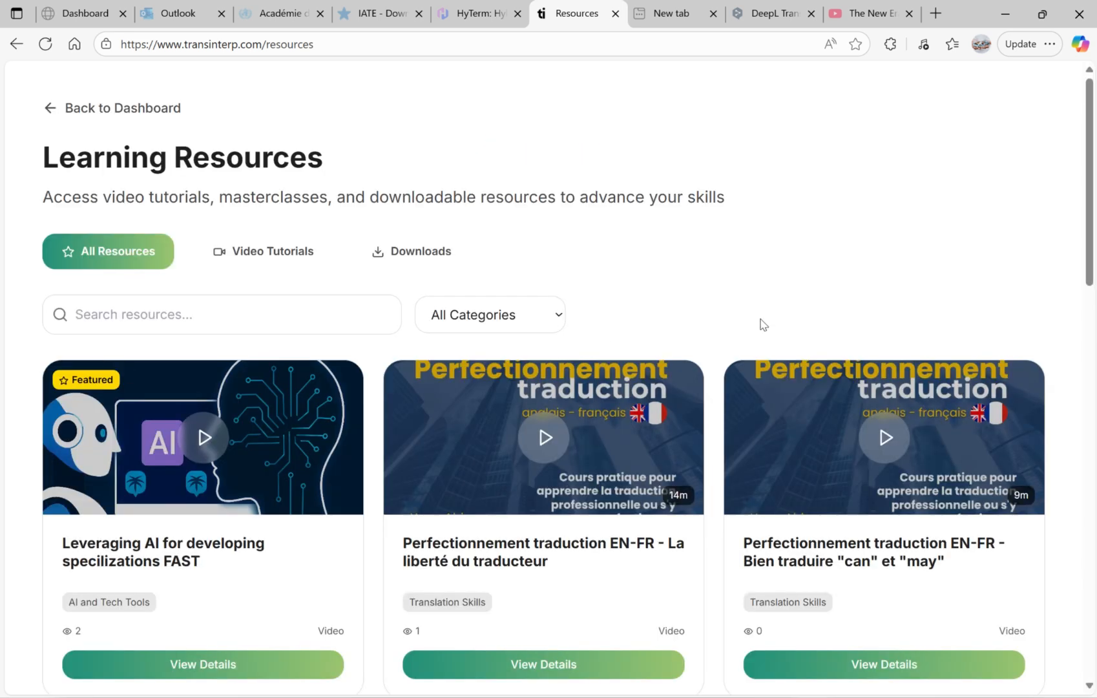
{"action": "scroll", "coordinate": [1056, 401], "scroll_direction": "down", "scroll_amount": 6}
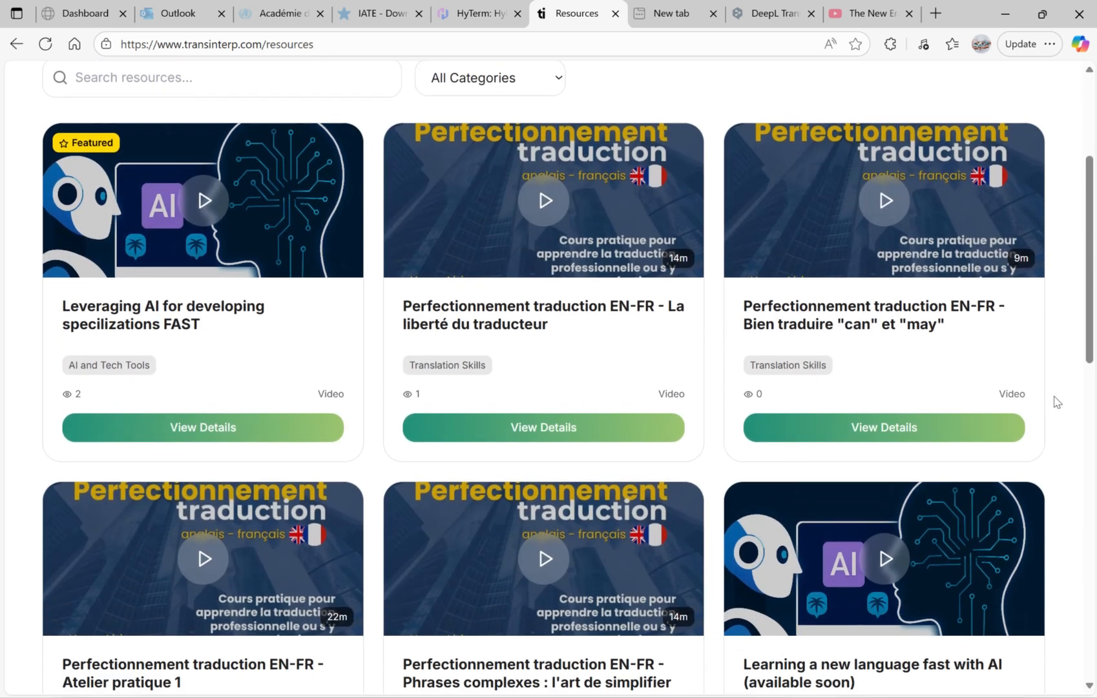
{"action": "scroll", "coordinate": [1056, 402], "scroll_direction": "down", "scroll_amount": 4}
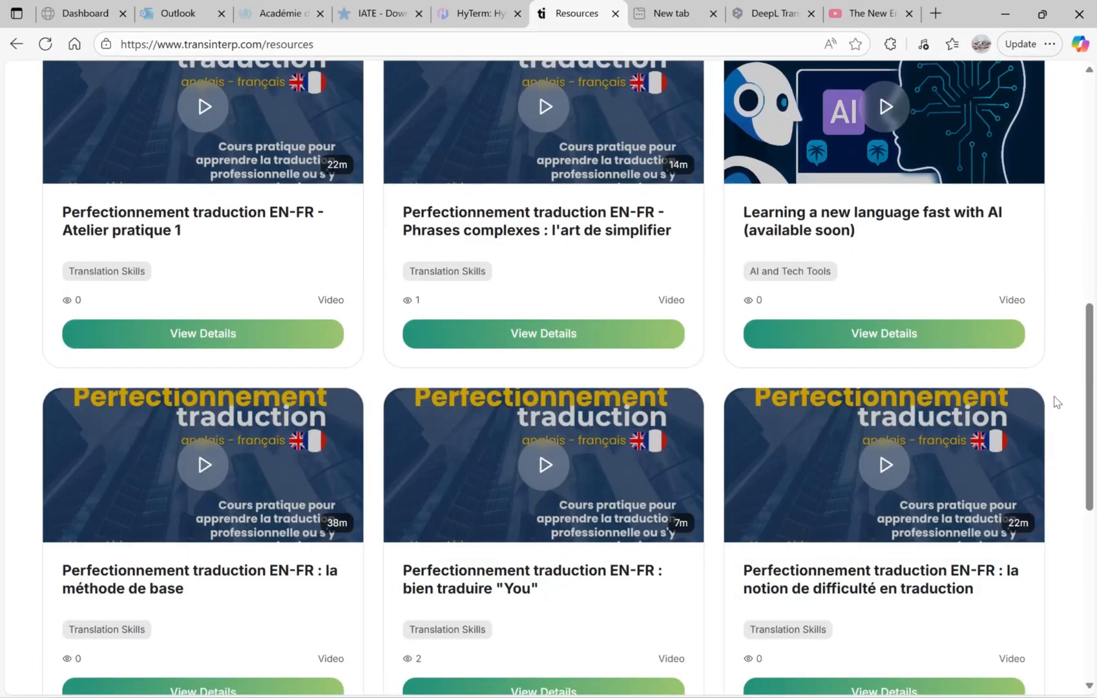
{"action": "scroll", "coordinate": [1056, 402], "scroll_direction": "up", "scroll_amount": 10}
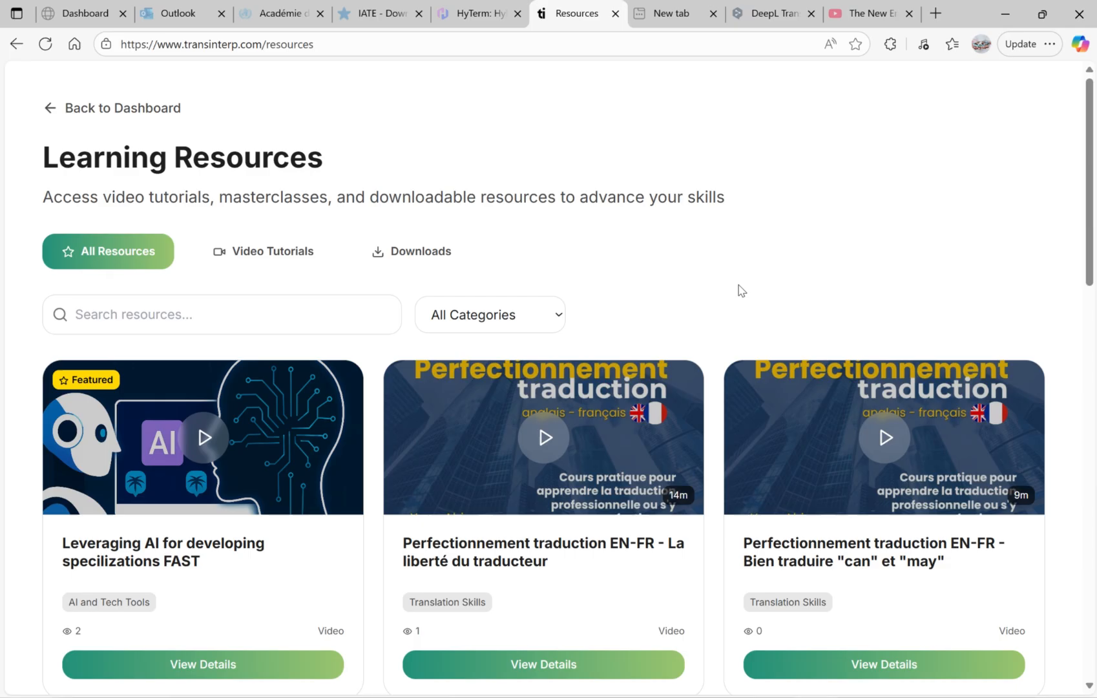
Step: Search the learning resources for "trado" and clear the search
{"action": "left_click", "coordinate": [223, 318]}
{"action": "type", "text": "tra"}
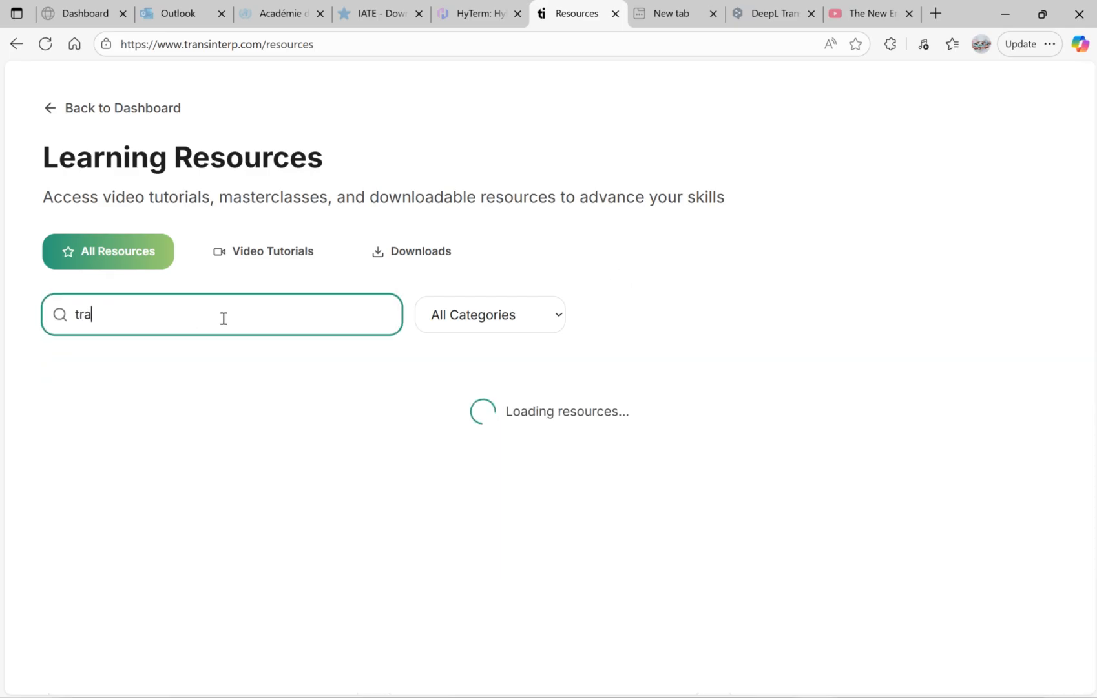
{"action": "type", "text": "do"}
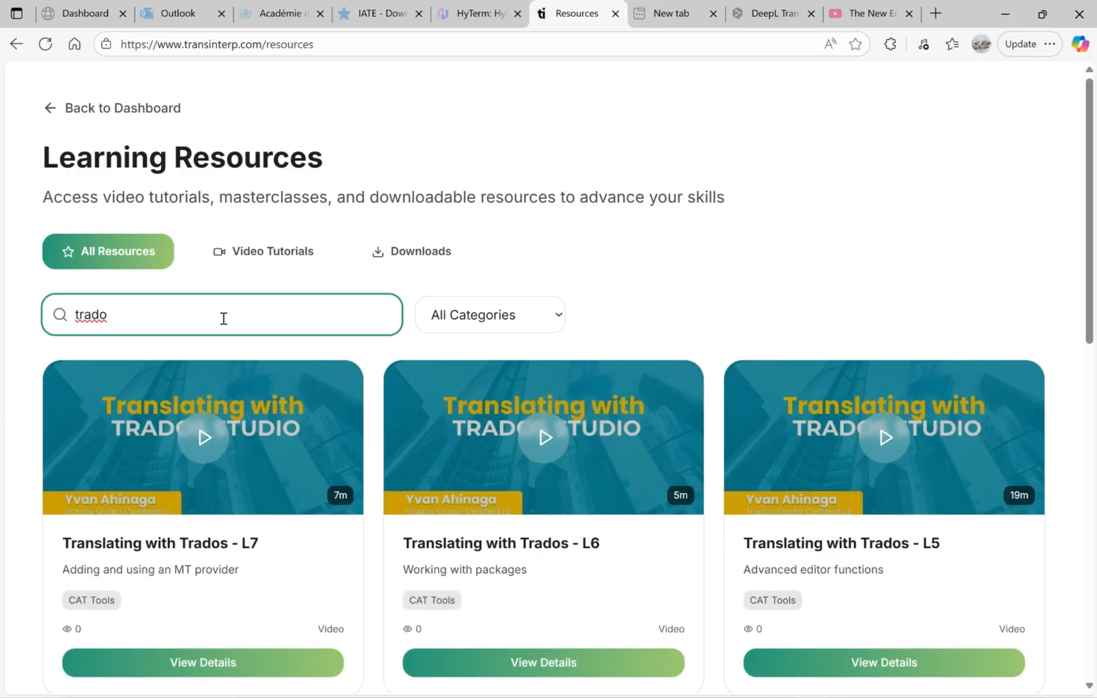
{"action": "key", "text": "BackSpace"}
{"action": "key", "text": "BackSpace"}
{"action": "key", "text": "BackSpace"}
{"action": "key", "text": "BackSpace"}
{"action": "key", "text": "BackSpace"}
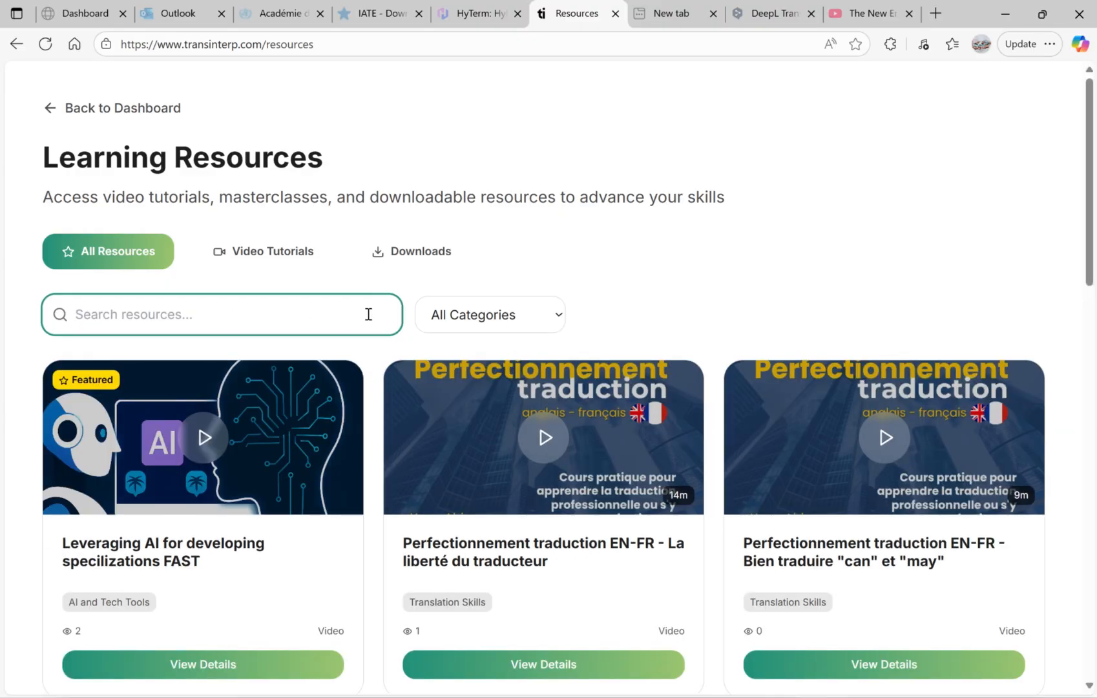
Step: Filter the learning resources by the CAT Tools category and look through the listed videos
{"action": "left_click", "coordinate": [559, 319]}
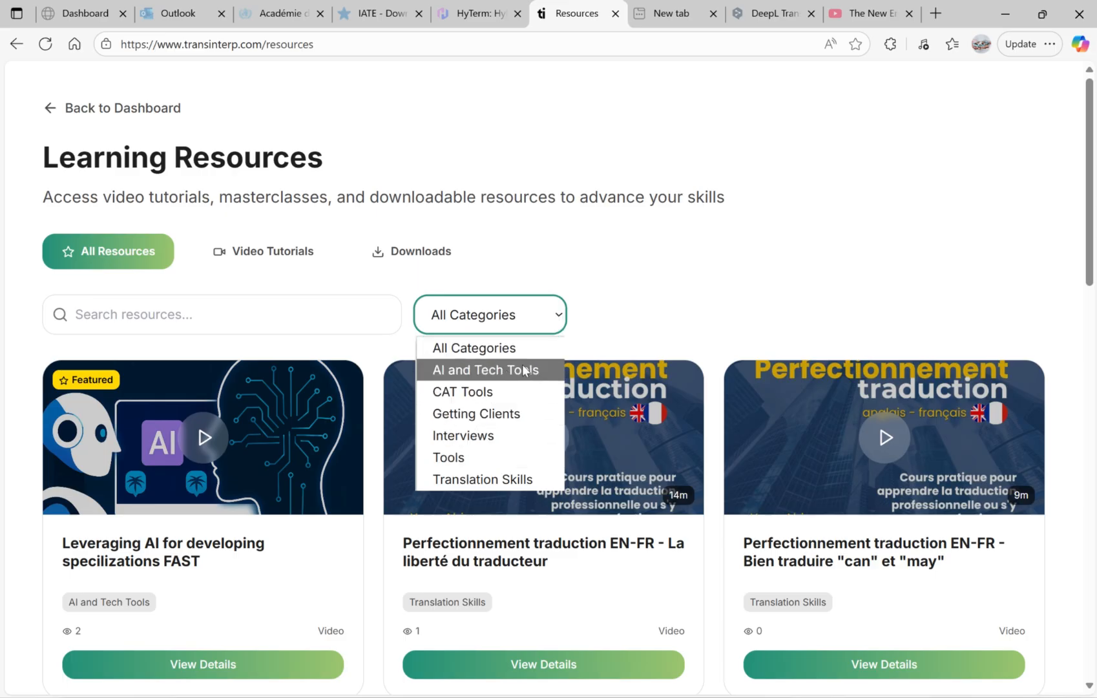
{"action": "left_click", "coordinate": [618, 264]}
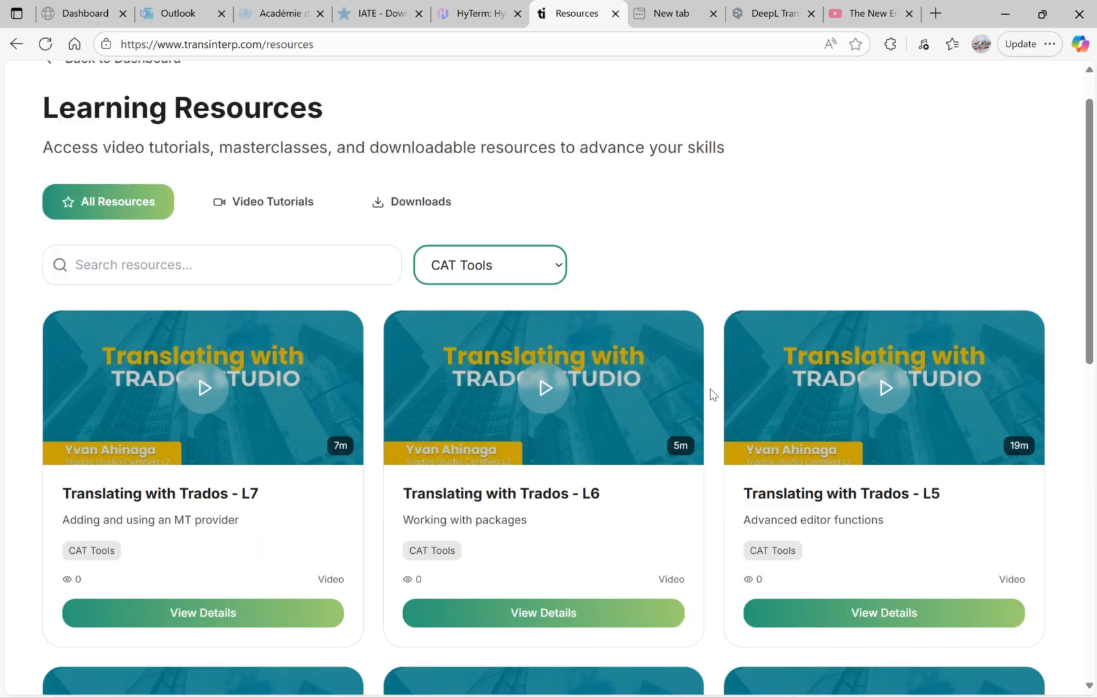
{"action": "scroll", "coordinate": [712, 395], "scroll_direction": "up", "scroll_amount": 1}
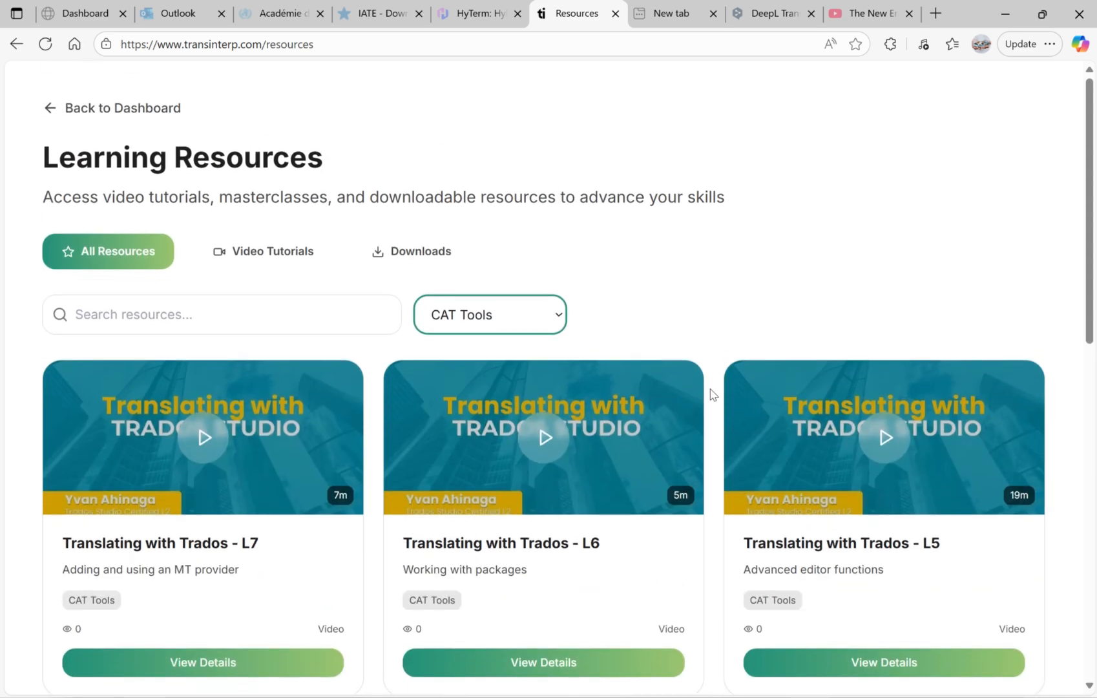
{"action": "scroll", "coordinate": [712, 395], "scroll_direction": "down", "scroll_amount": 3}
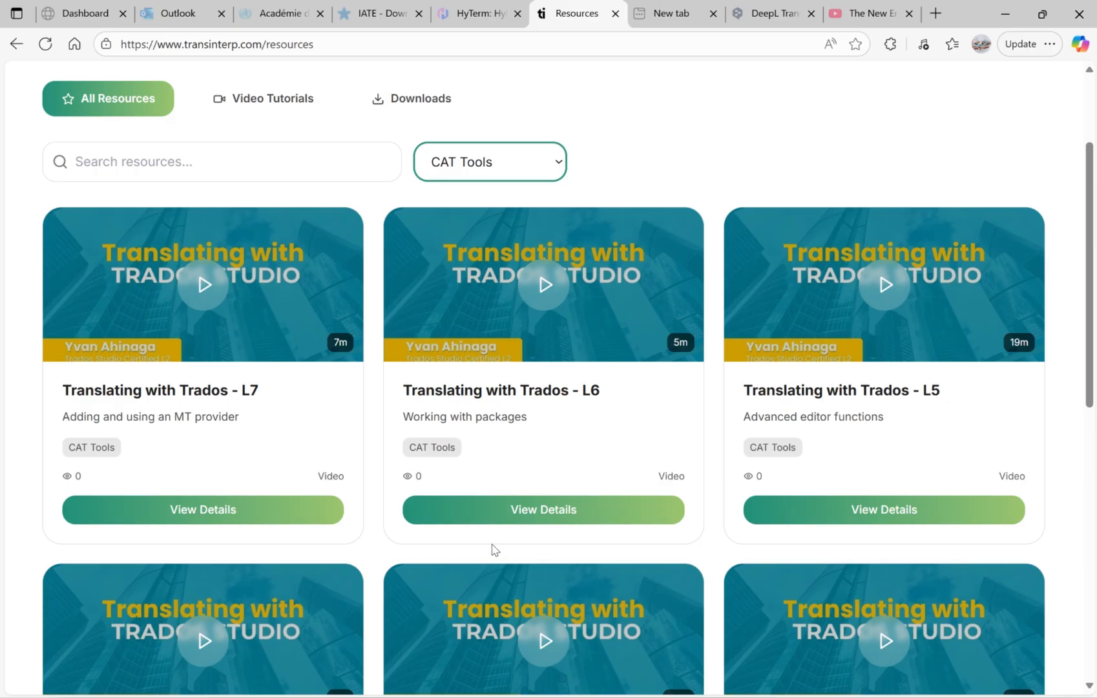
Step: Open the "Translating with Trados - L6" video from the resources and close it
{"action": "left_click", "coordinate": [546, 295]}
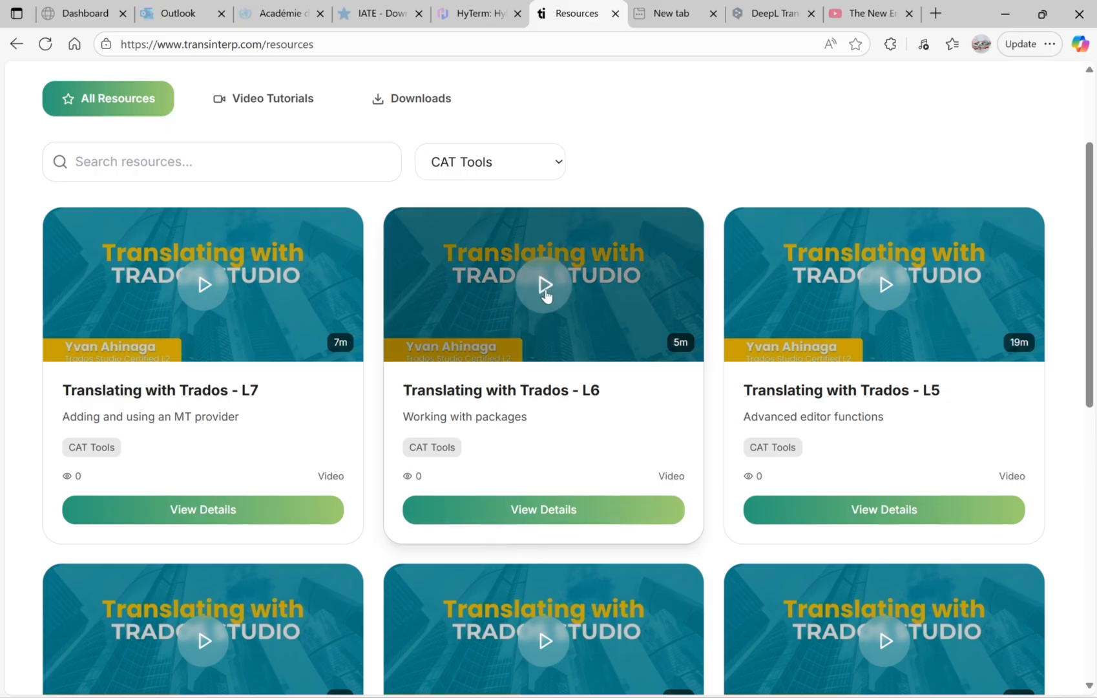
{"action": "left_click", "coordinate": [546, 295]}
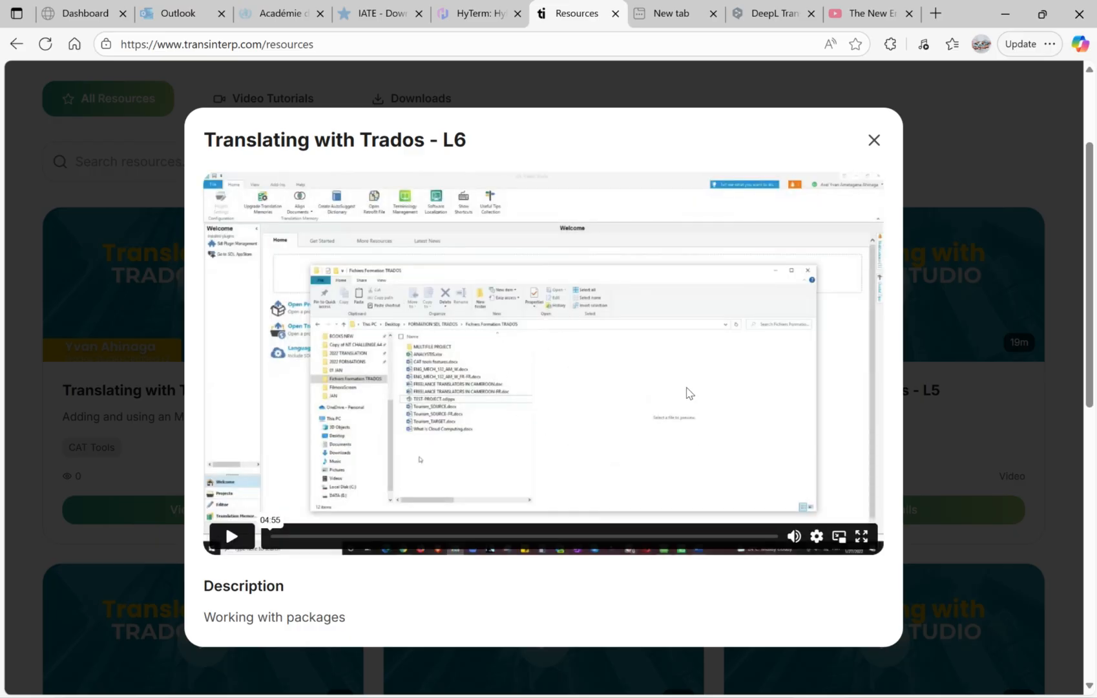
{"action": "left_click", "coordinate": [873, 140]}
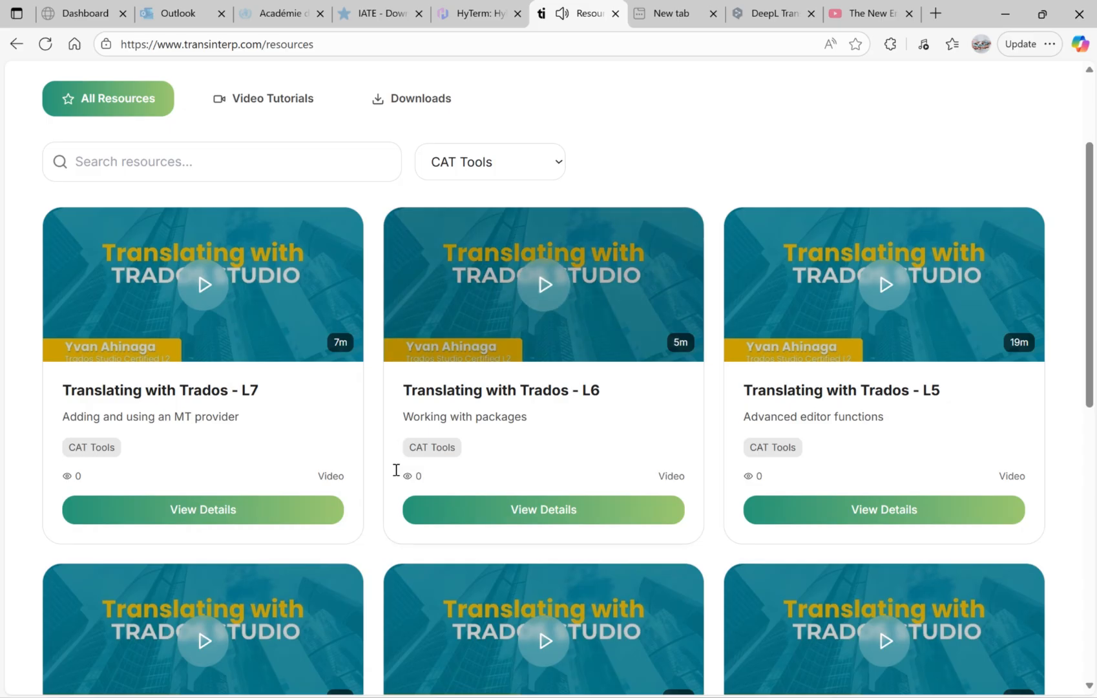
Step: View the details of the "Translating with Trados - L6" resource, play its video in full screen and leave the page
{"action": "left_click", "coordinate": [527, 515]}
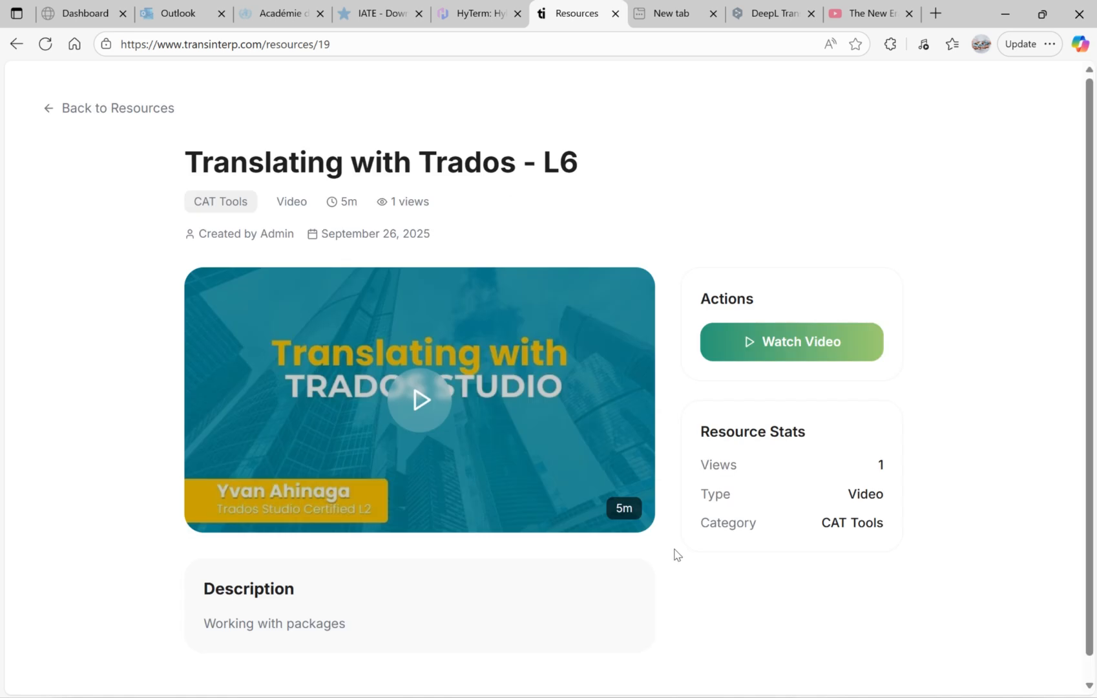
{"action": "scroll", "coordinate": [675, 556], "scroll_direction": "down", "scroll_amount": 1}
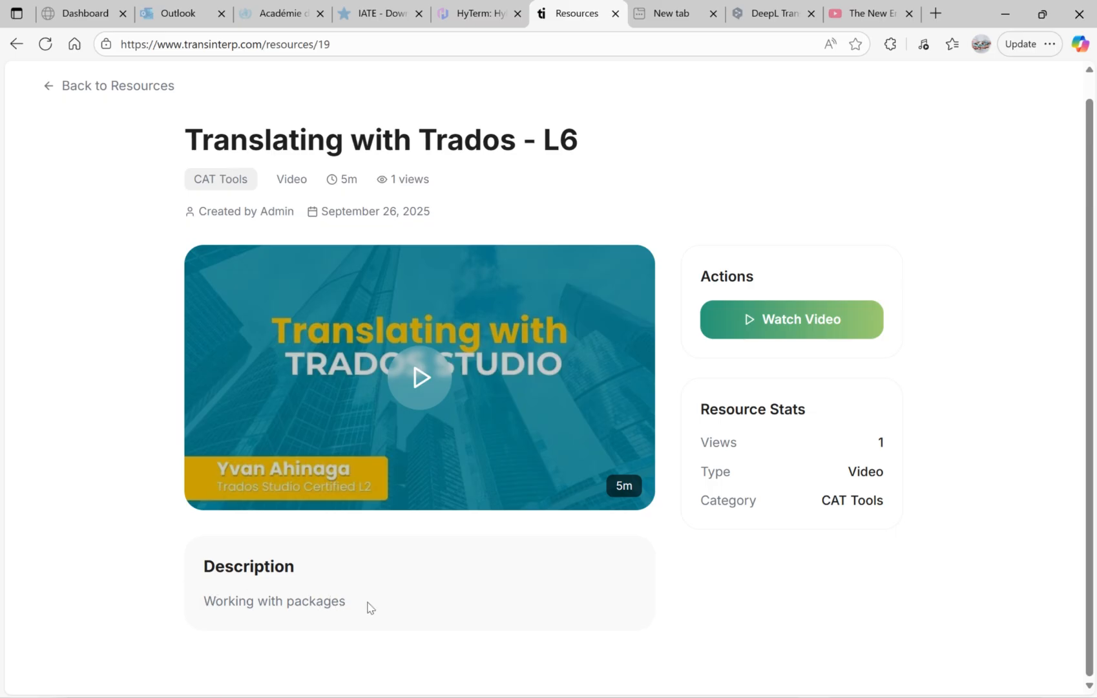
{"action": "left_click", "coordinate": [419, 384]}
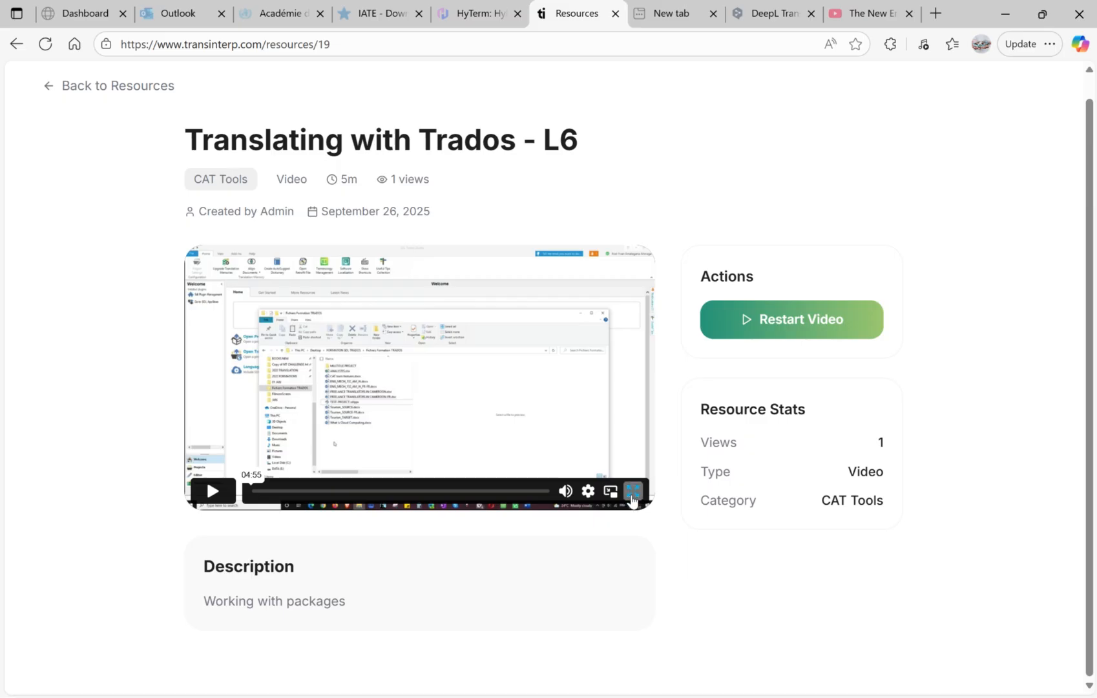
{"action": "left_click", "coordinate": [632, 494]}
{"action": "key", "text": "Escape"}
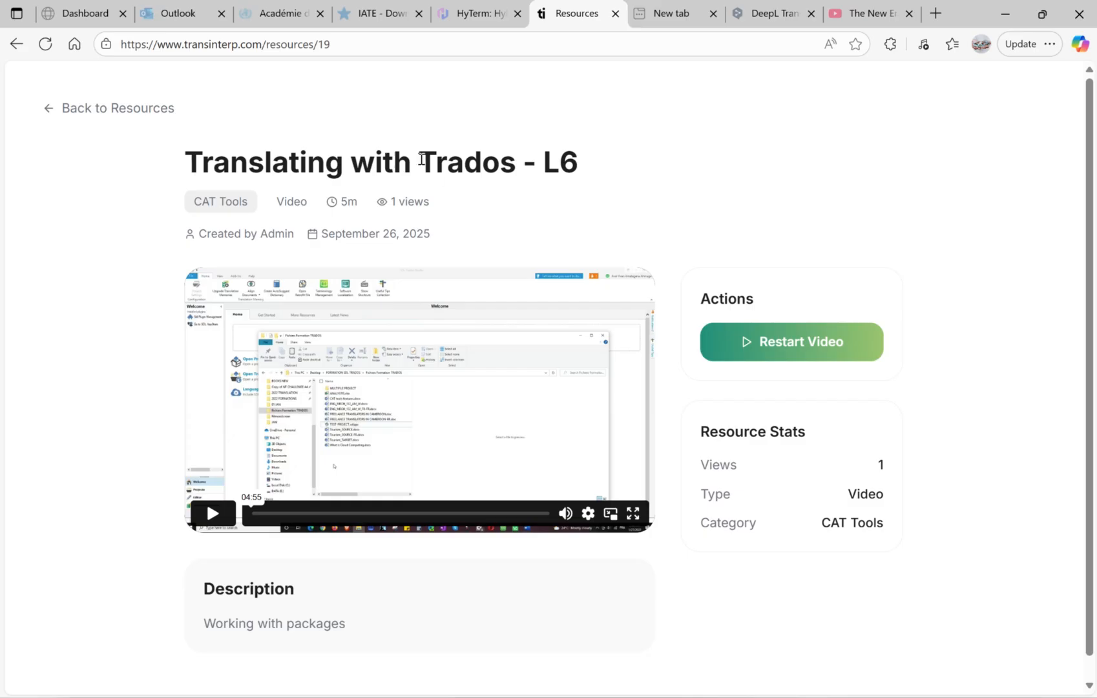
{"action": "left_click", "coordinate": [48, 110]}
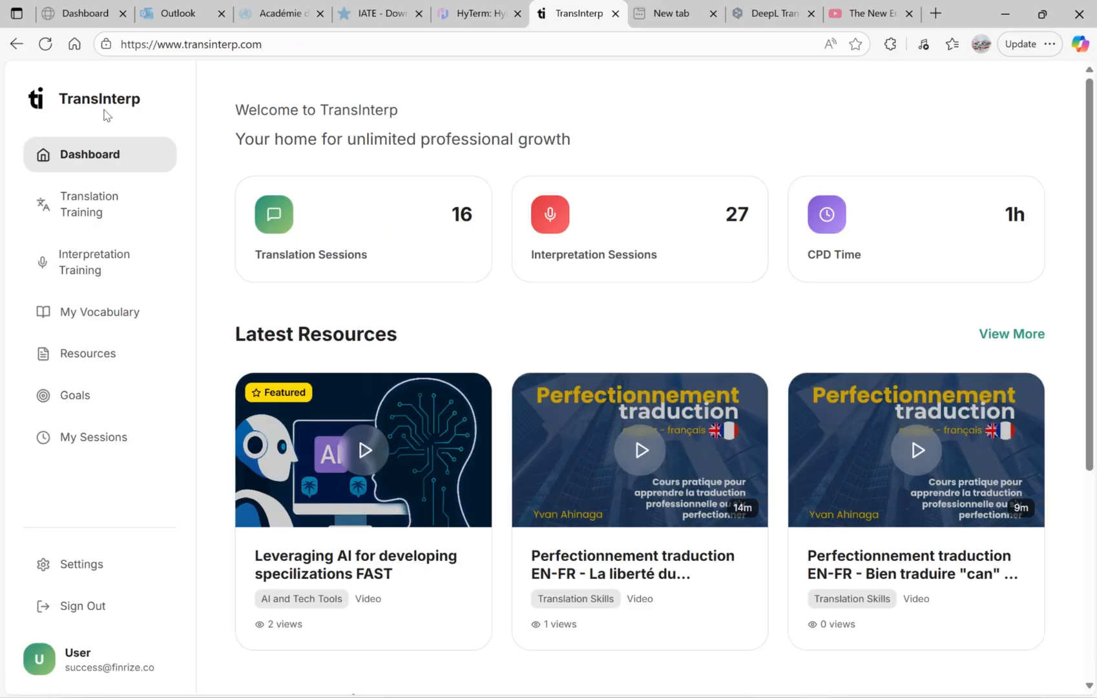
Step: Open the goals overview and review the active goals, the completed goals and the list of all goals
{"action": "left_click", "coordinate": [80, 405]}
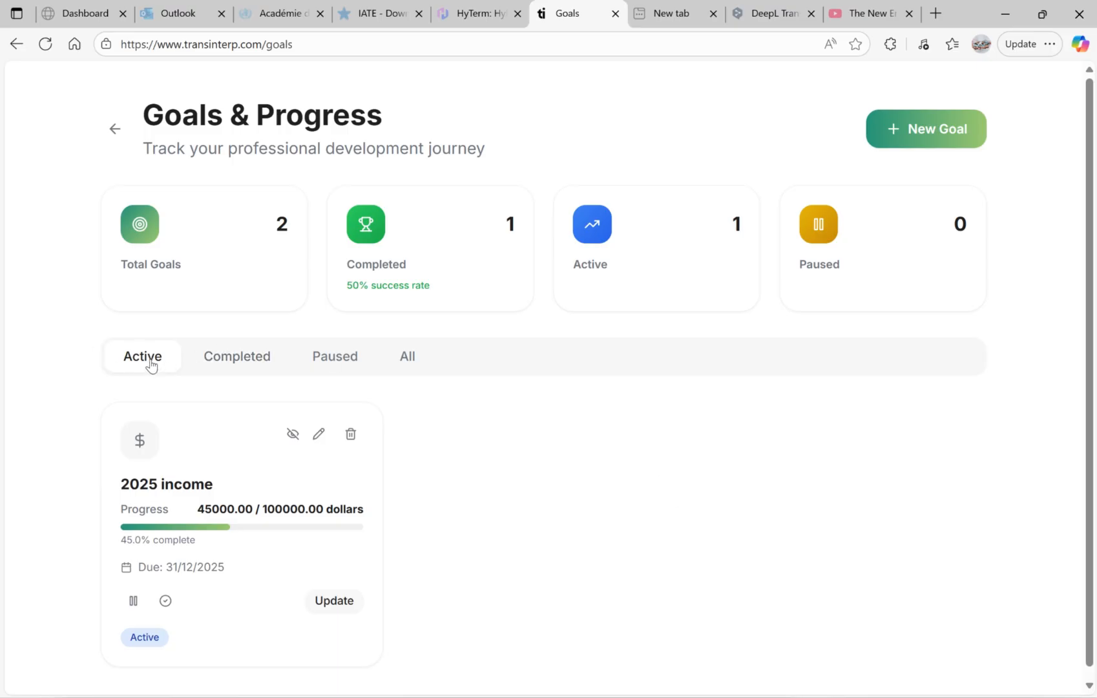
{"action": "left_click", "coordinate": [237, 359]}
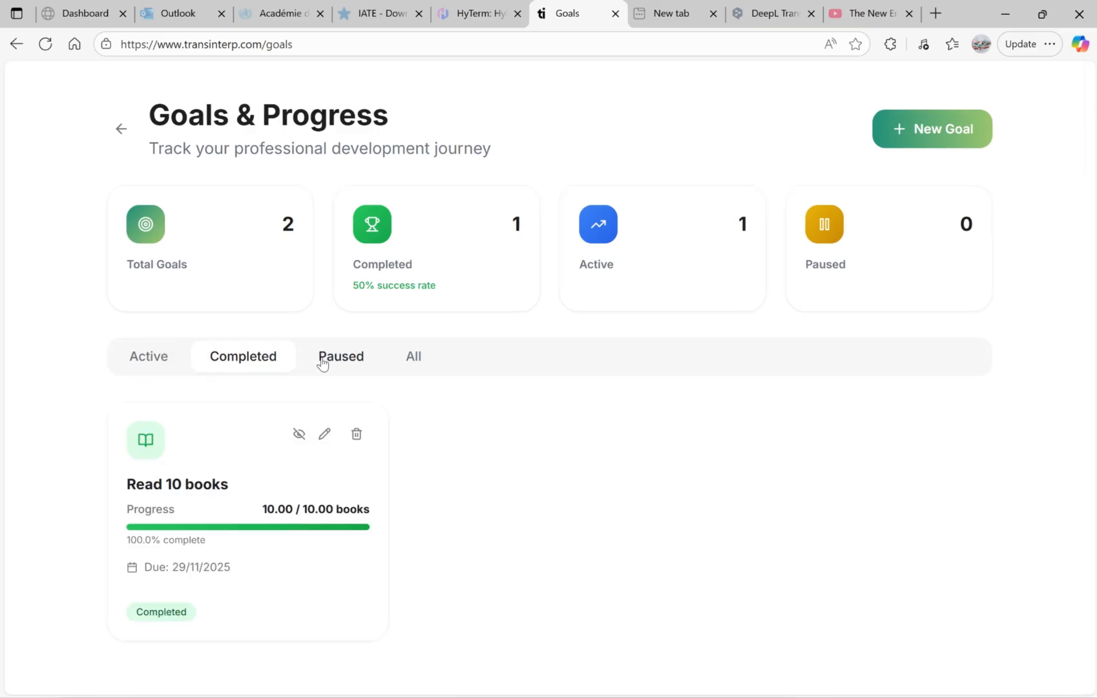
{"action": "left_click", "coordinate": [412, 366]}
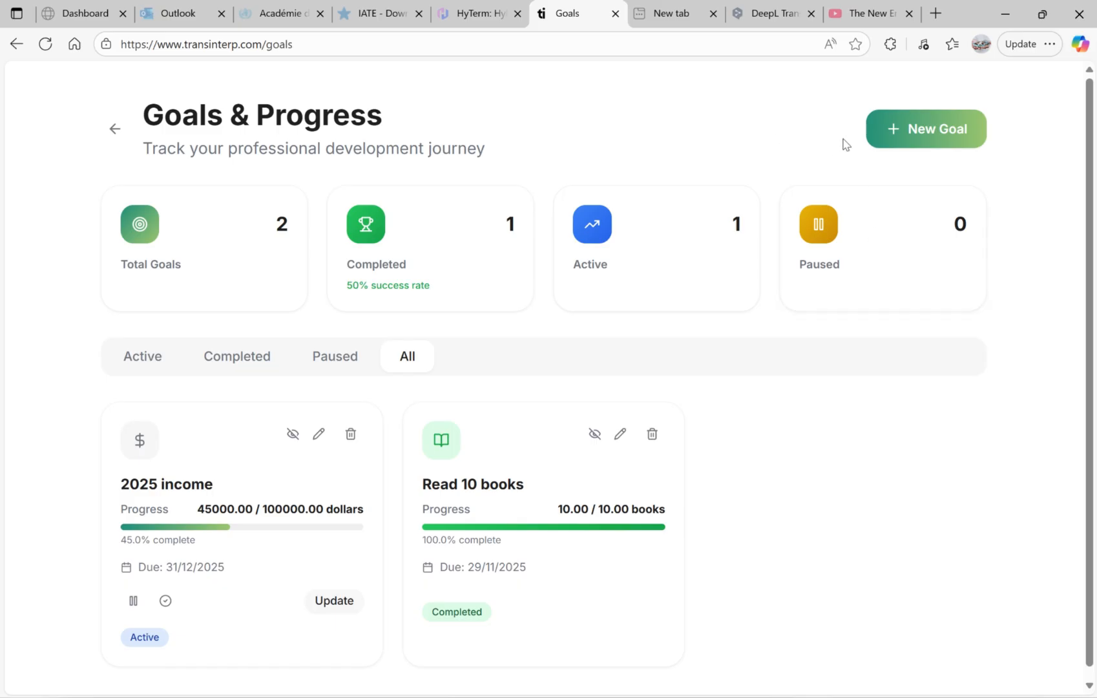
Step: Start a new goal and set its goal type to Reading Goals
{"action": "left_click", "coordinate": [894, 135]}
{"action": "left_click", "coordinate": [420, 437]}
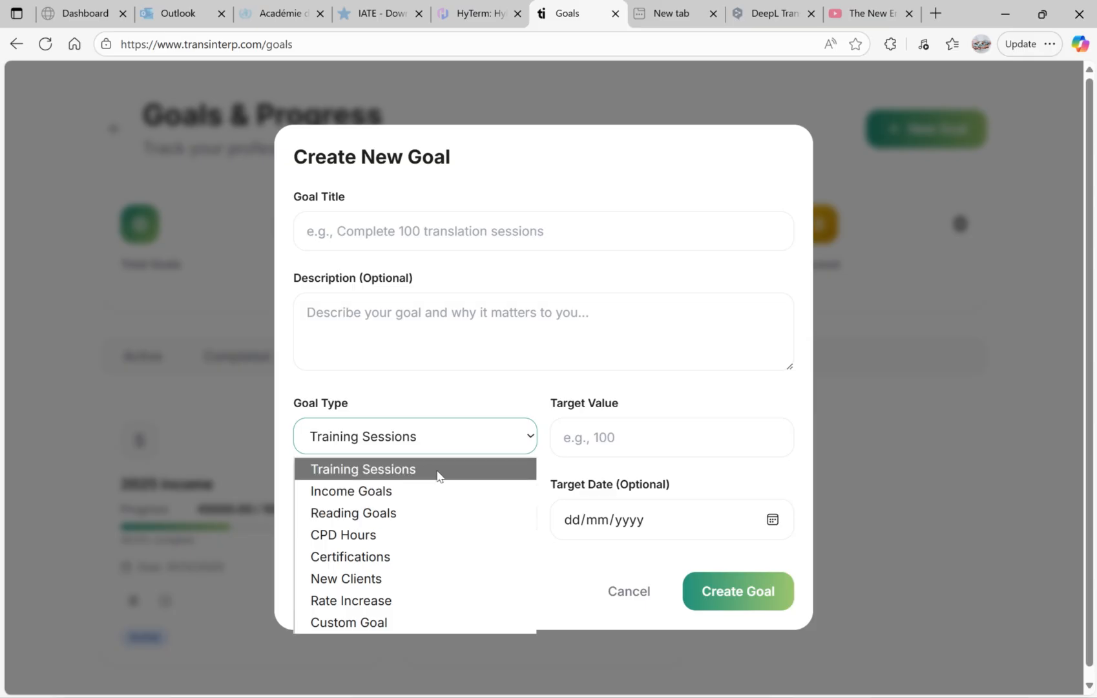
{"action": "left_click", "coordinate": [408, 500]}
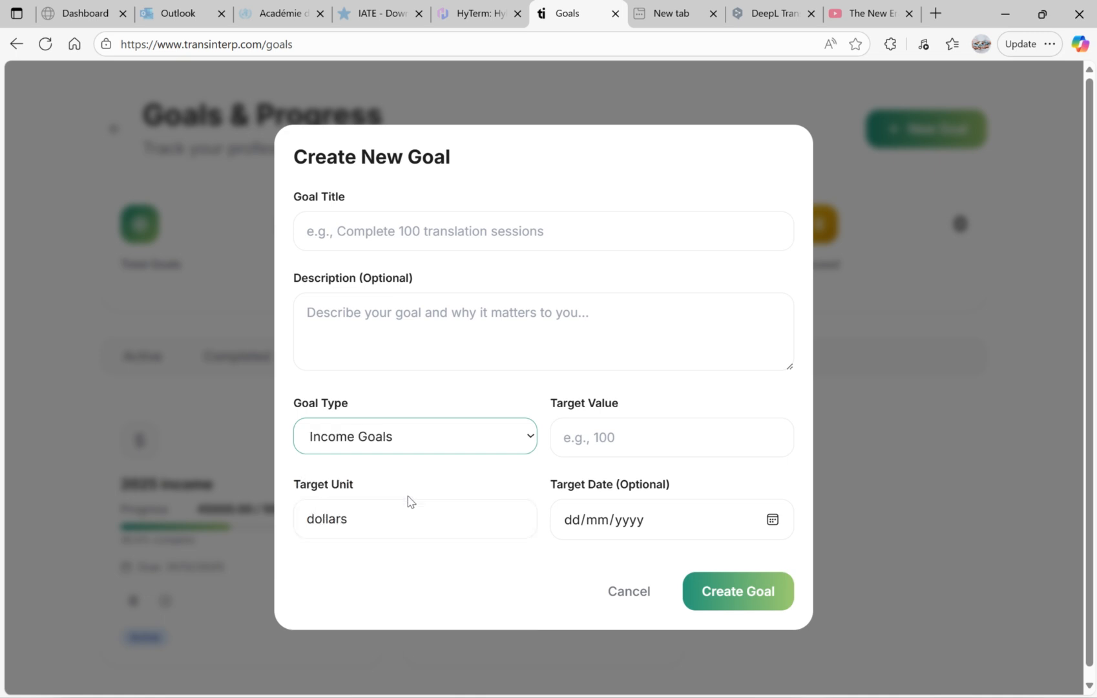
{"action": "left_click", "coordinate": [533, 443]}
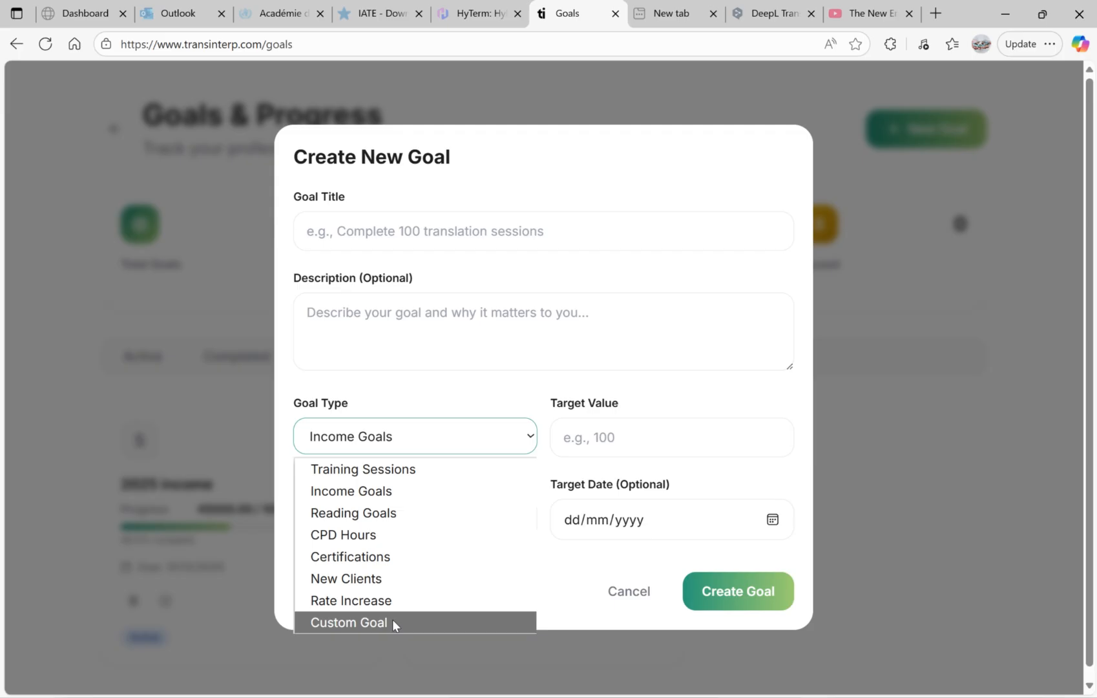
{"action": "left_click", "coordinate": [383, 515]}
Step: Title the new goal "Read 20 books this year" and set its target value to 20
{"action": "left_click", "coordinate": [394, 235]}
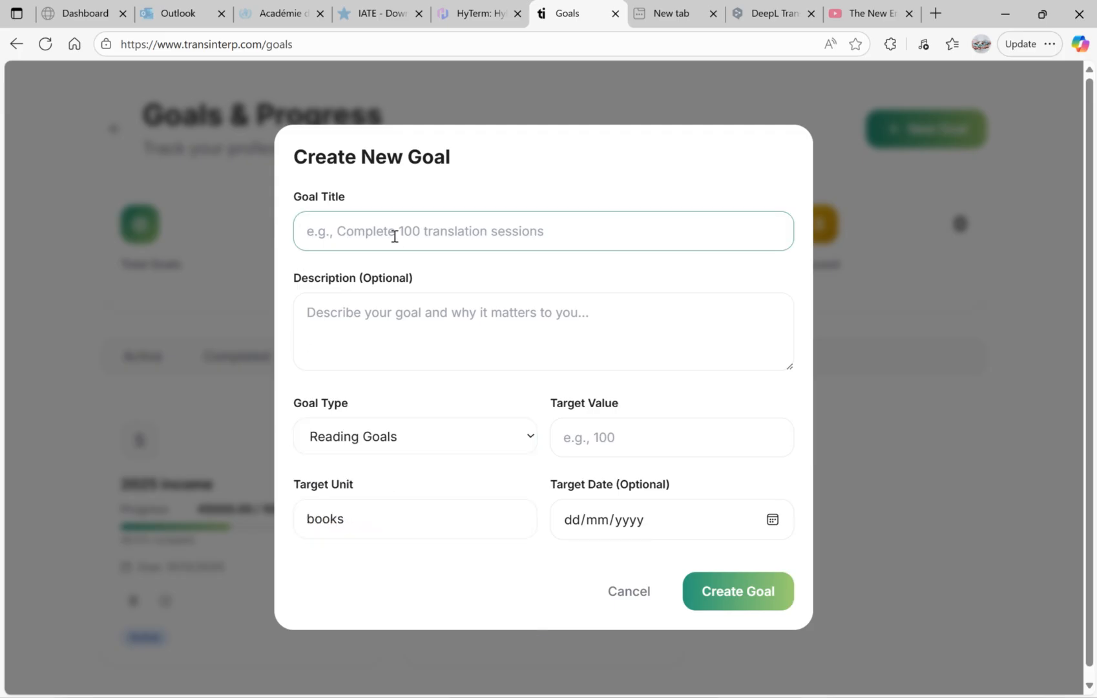
{"action": "type", "text": "Read"}
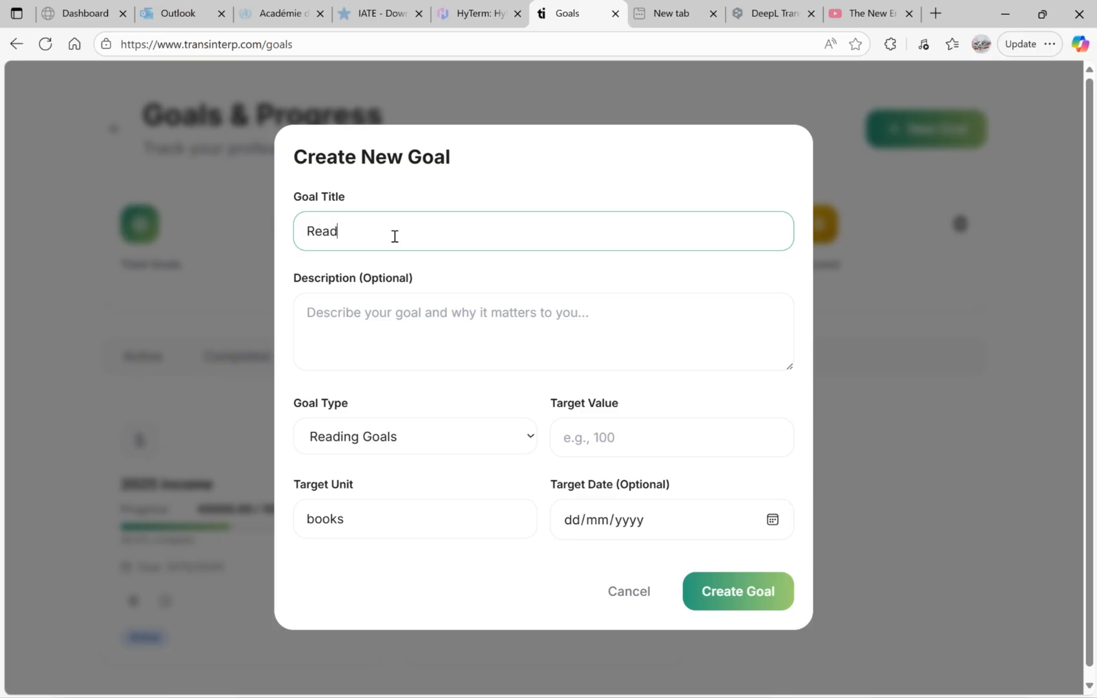
{"action": "type", "text": " 20 books this year"}
{"action": "left_click", "coordinate": [664, 438]}
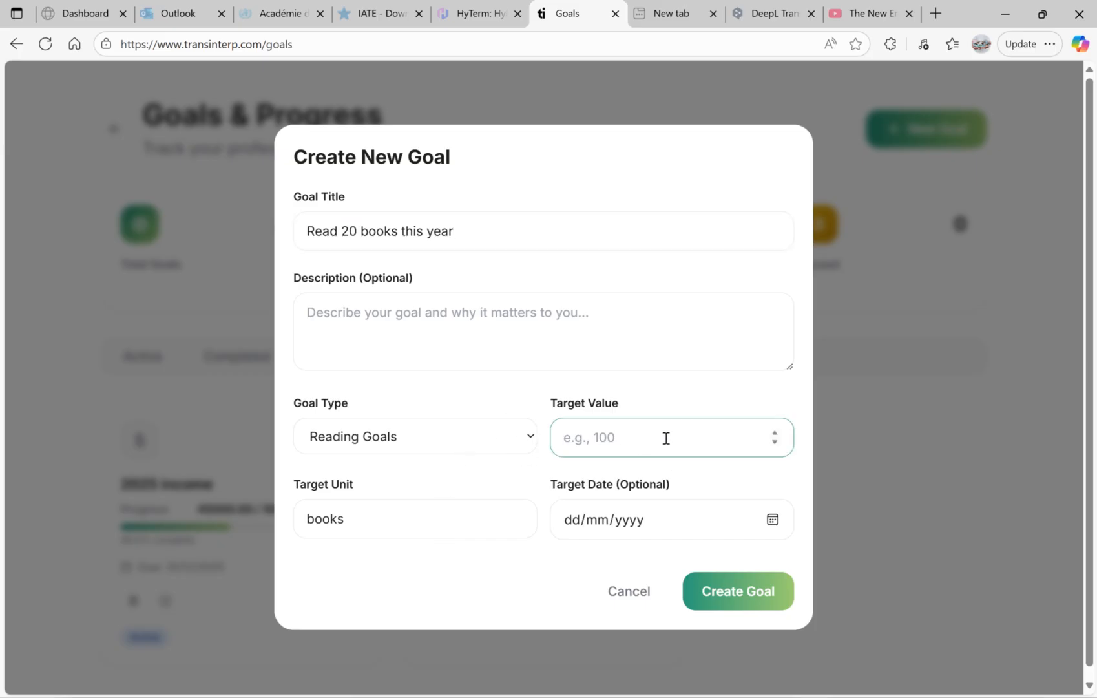
{"action": "type", "text": "20"}
Step: Set the reading goal's target date to 26/10/2025 and create the goal
{"action": "left_click", "coordinate": [772, 521]}
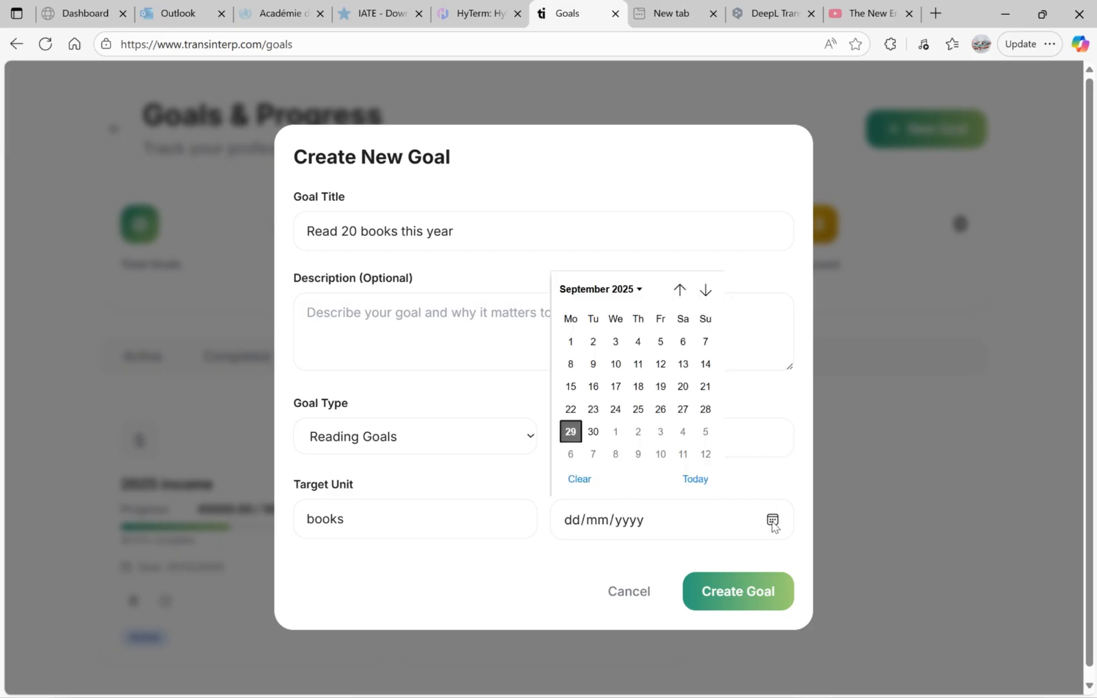
{"action": "left_click", "coordinate": [705, 290]}
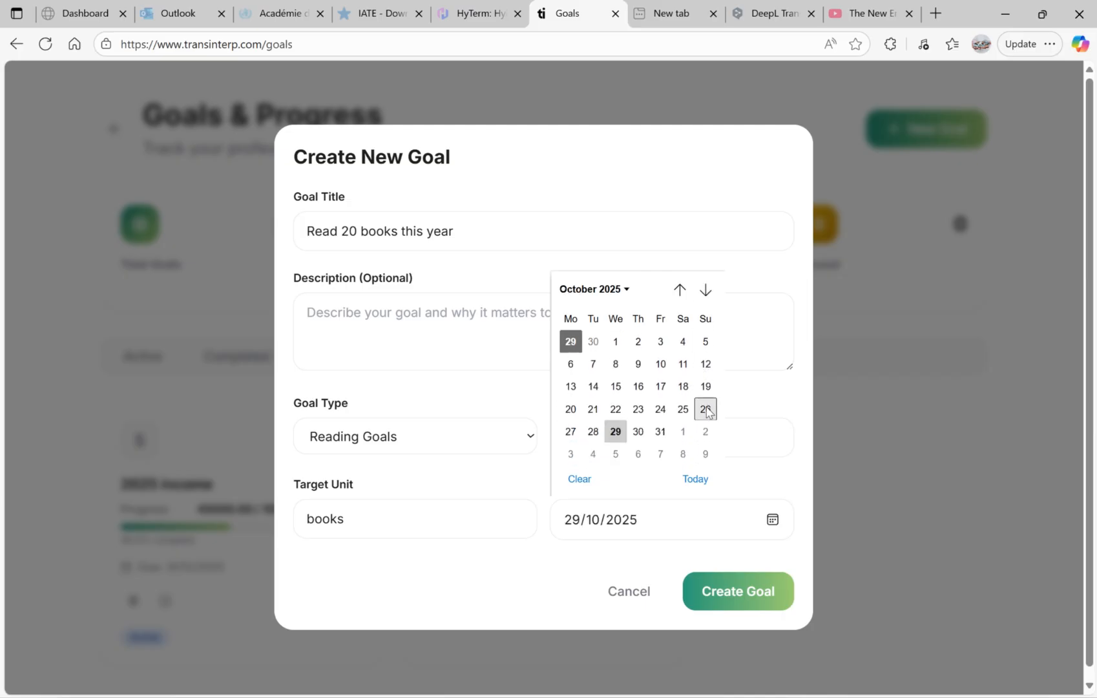
{"action": "left_click", "coordinate": [706, 410]}
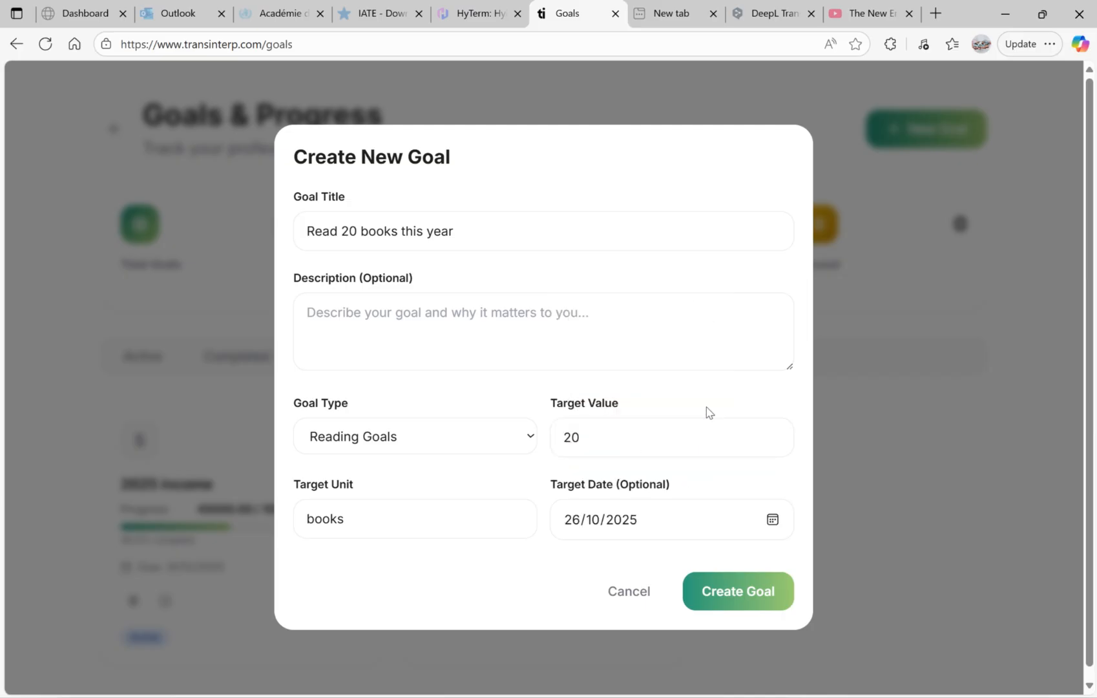
{"action": "left_click", "coordinate": [733, 601]}
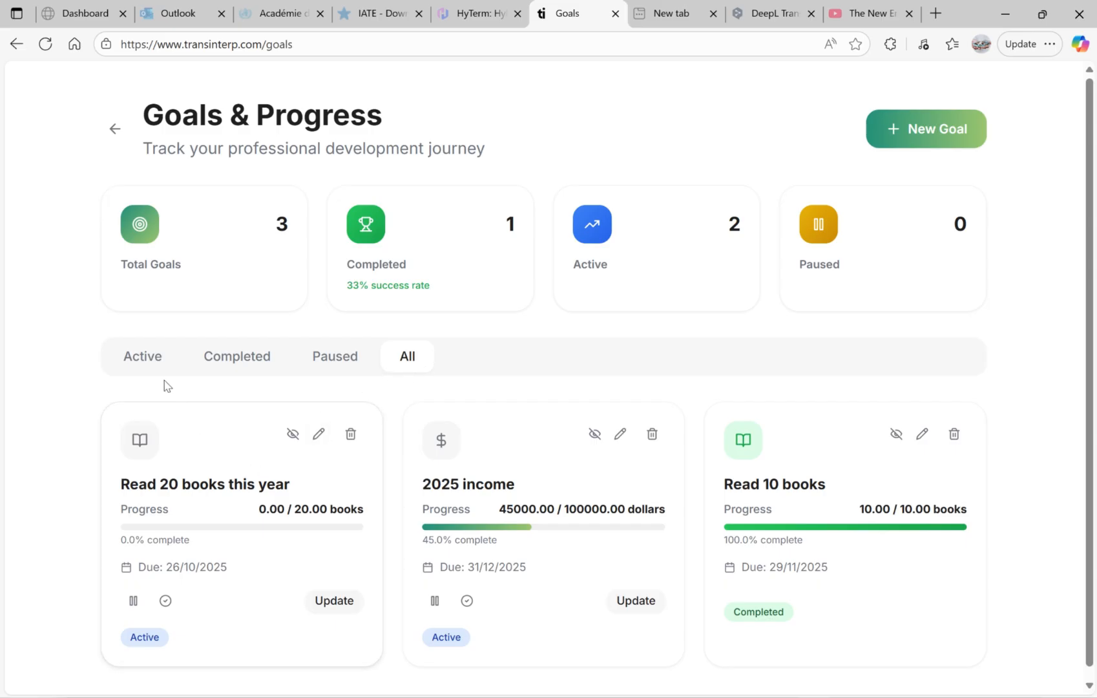
Step: Among the active goals, update the progress of "Read 20 books this year" to 4, and return to the dashboard
{"action": "left_click", "coordinate": [134, 370]}
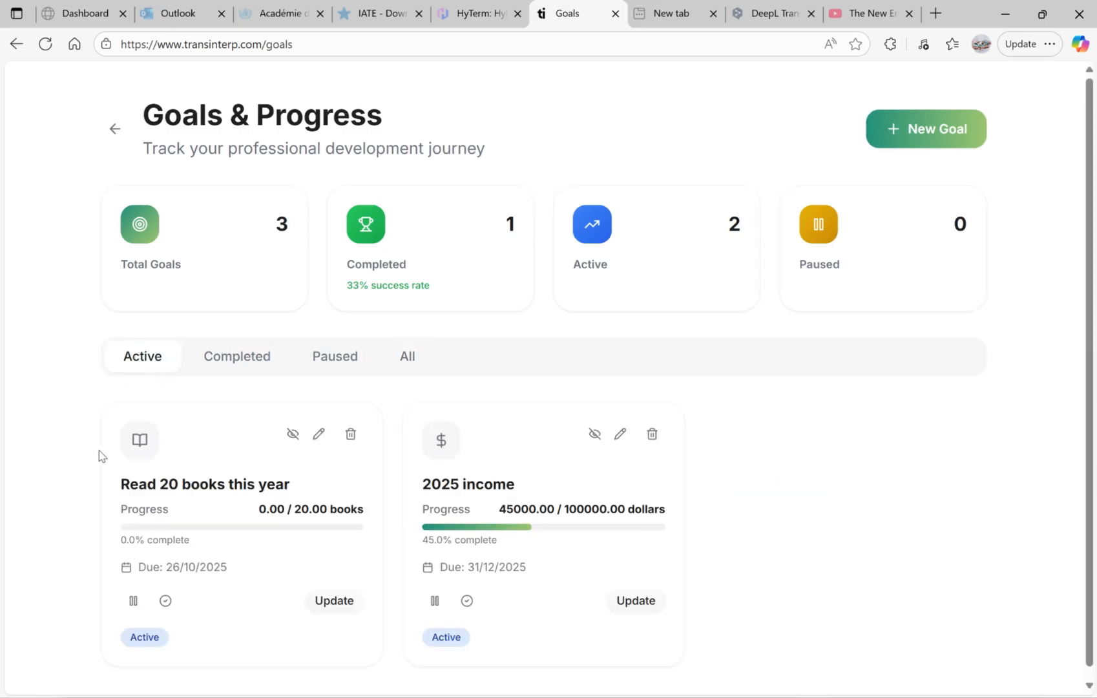
{"action": "scroll", "coordinate": [88, 497], "scroll_direction": "down", "scroll_amount": 1}
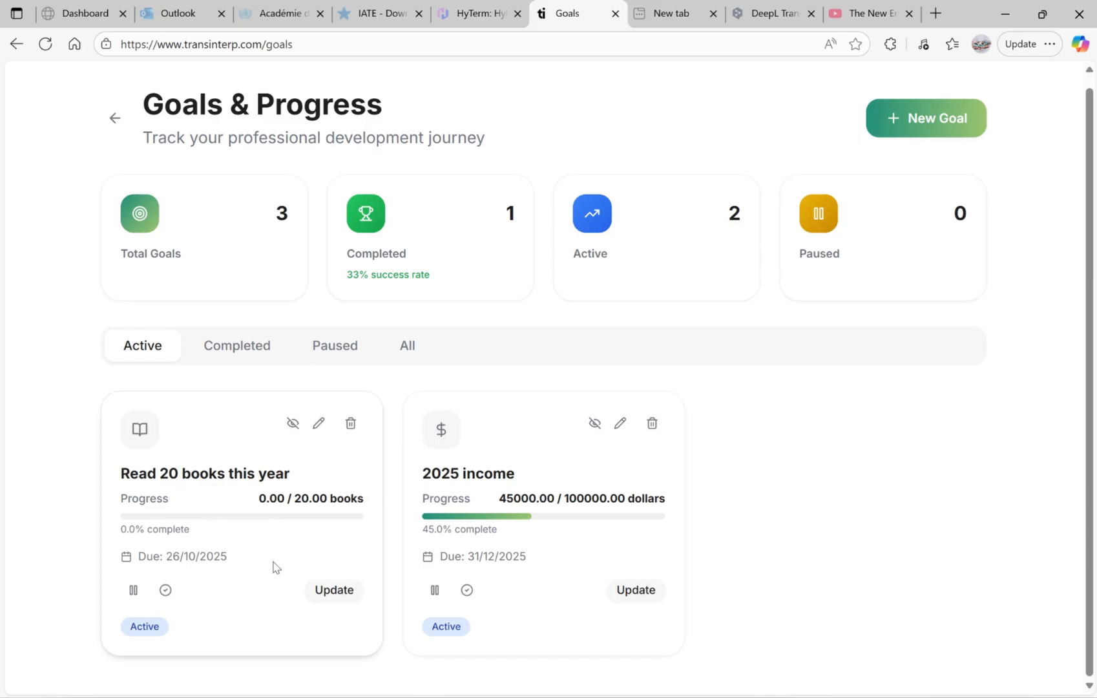
{"action": "left_click", "coordinate": [335, 591]}
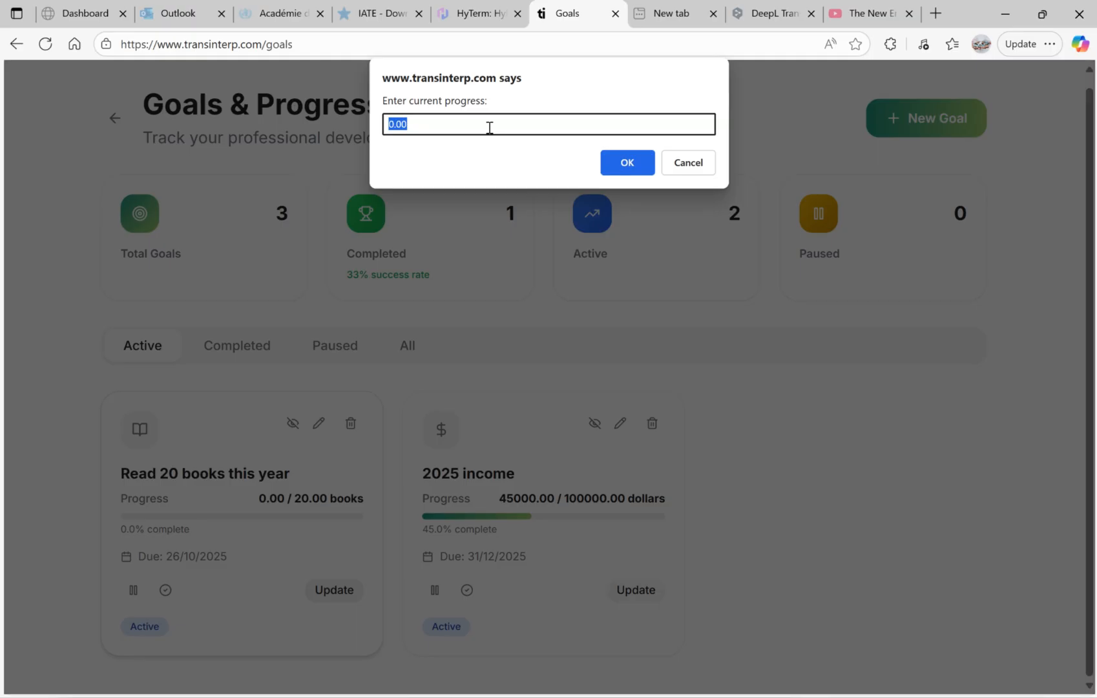
{"action": "type", "text": "4"}
{"action": "left_click", "coordinate": [629, 166]}
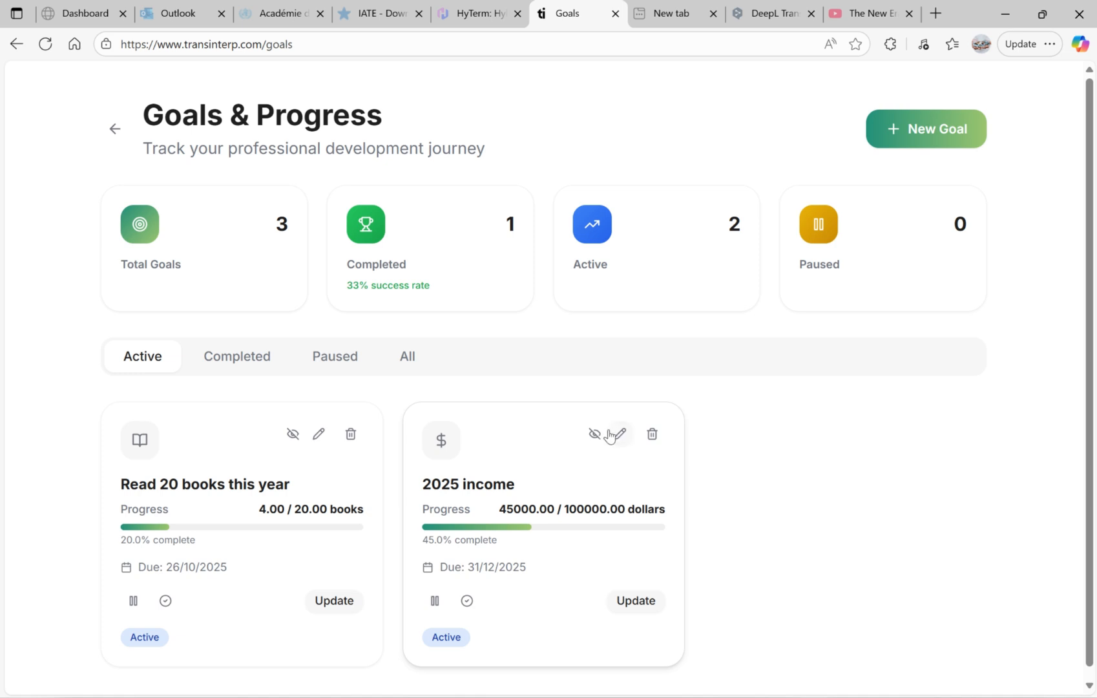
{"action": "scroll", "coordinate": [763, 531], "scroll_direction": "down", "scroll_amount": 1}
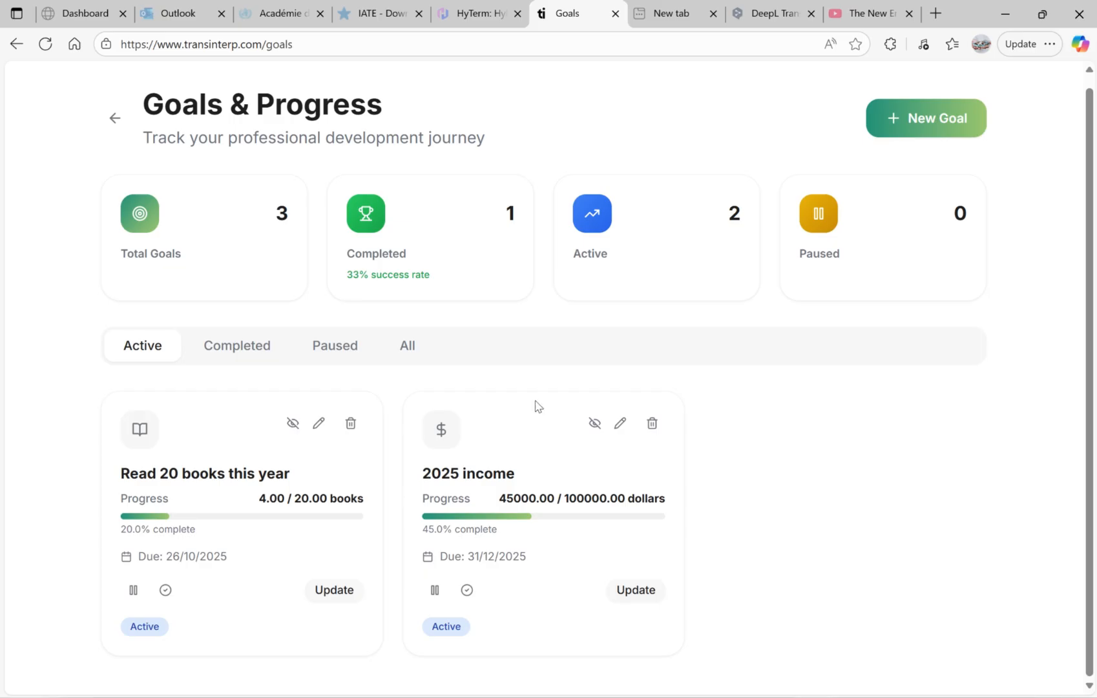
{"action": "left_click", "coordinate": [114, 119]}
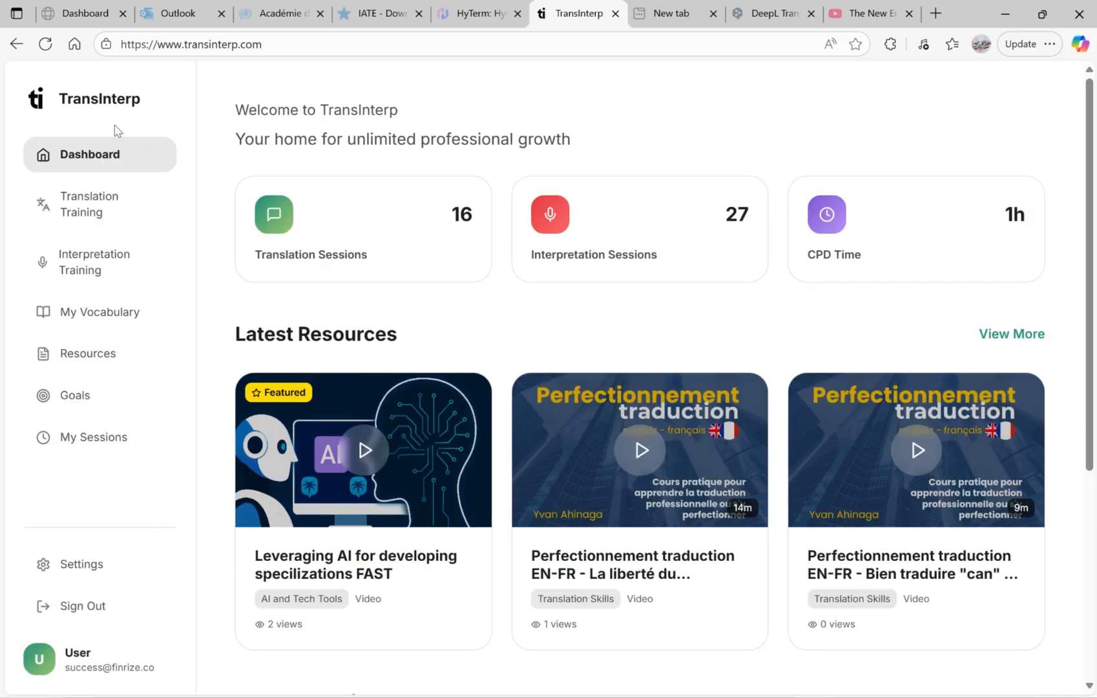